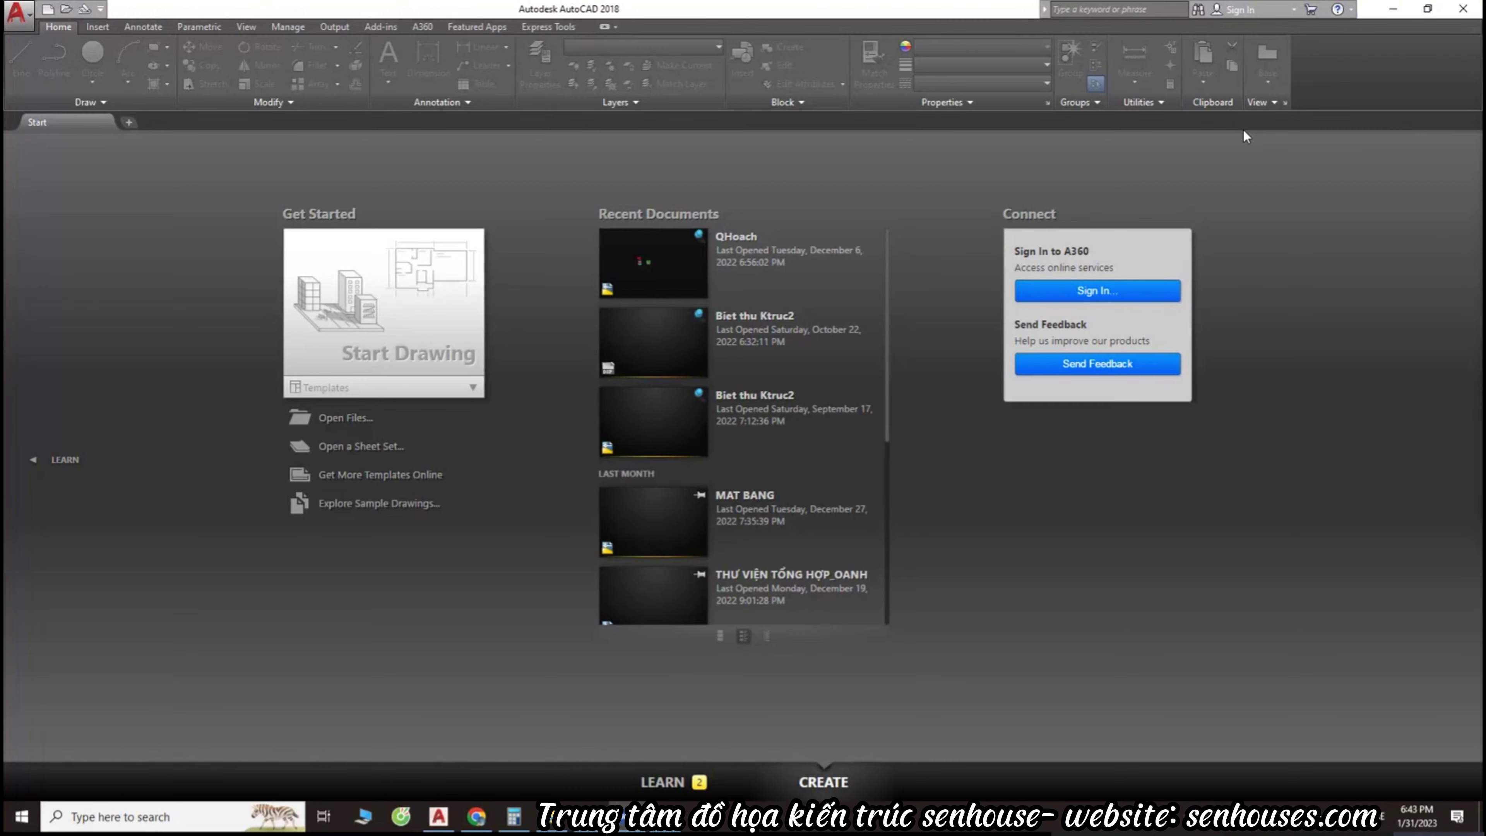
Step: Minimize the AutoCAD 2018 window to reveal the Windows desktop
left_click(1392, 9)
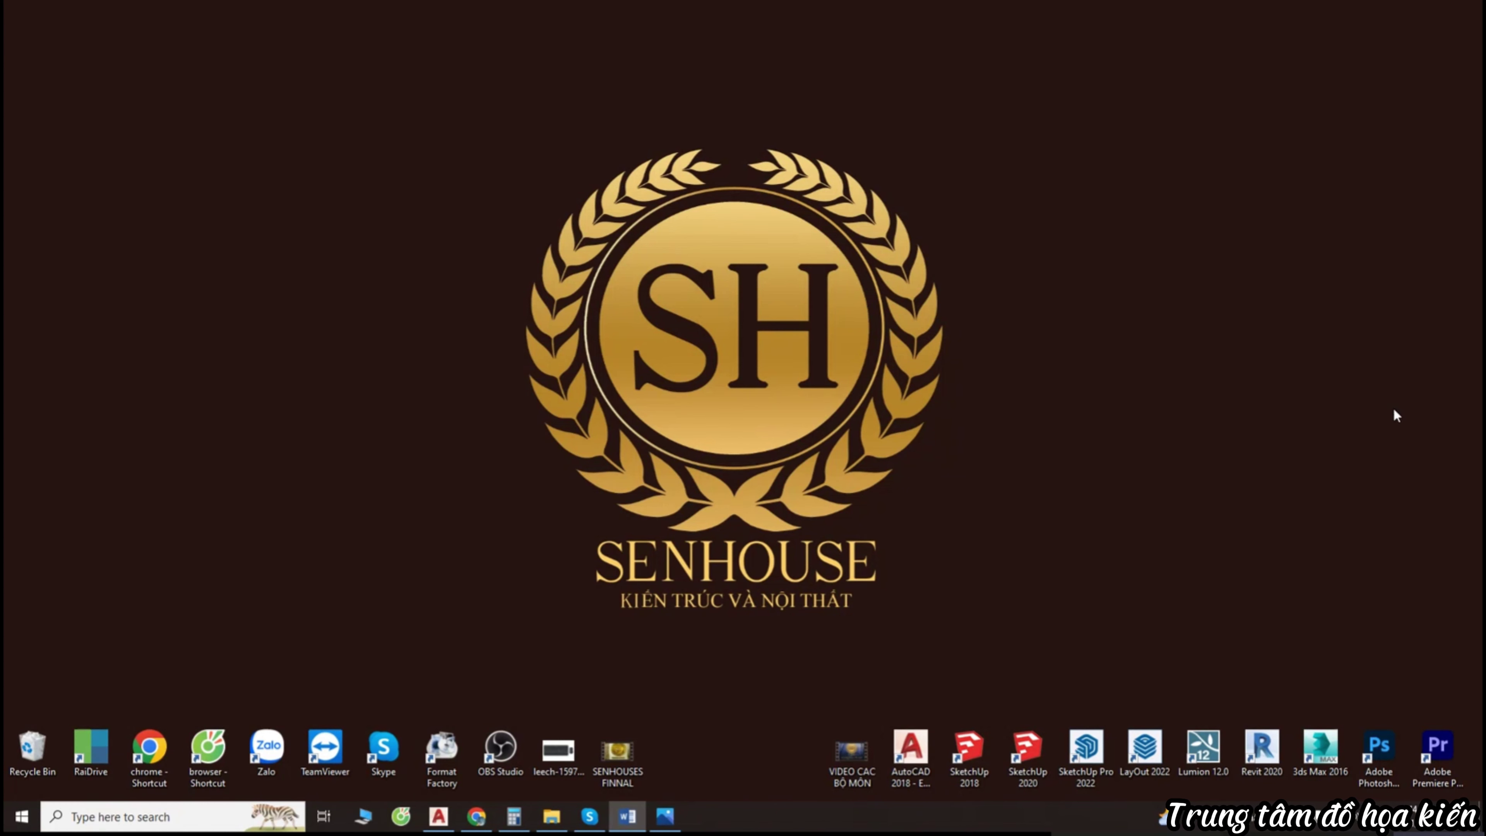
Step: Restore AutoCAD from the taskbar and maximize it full-screen on the Start page
left_click(438, 816)
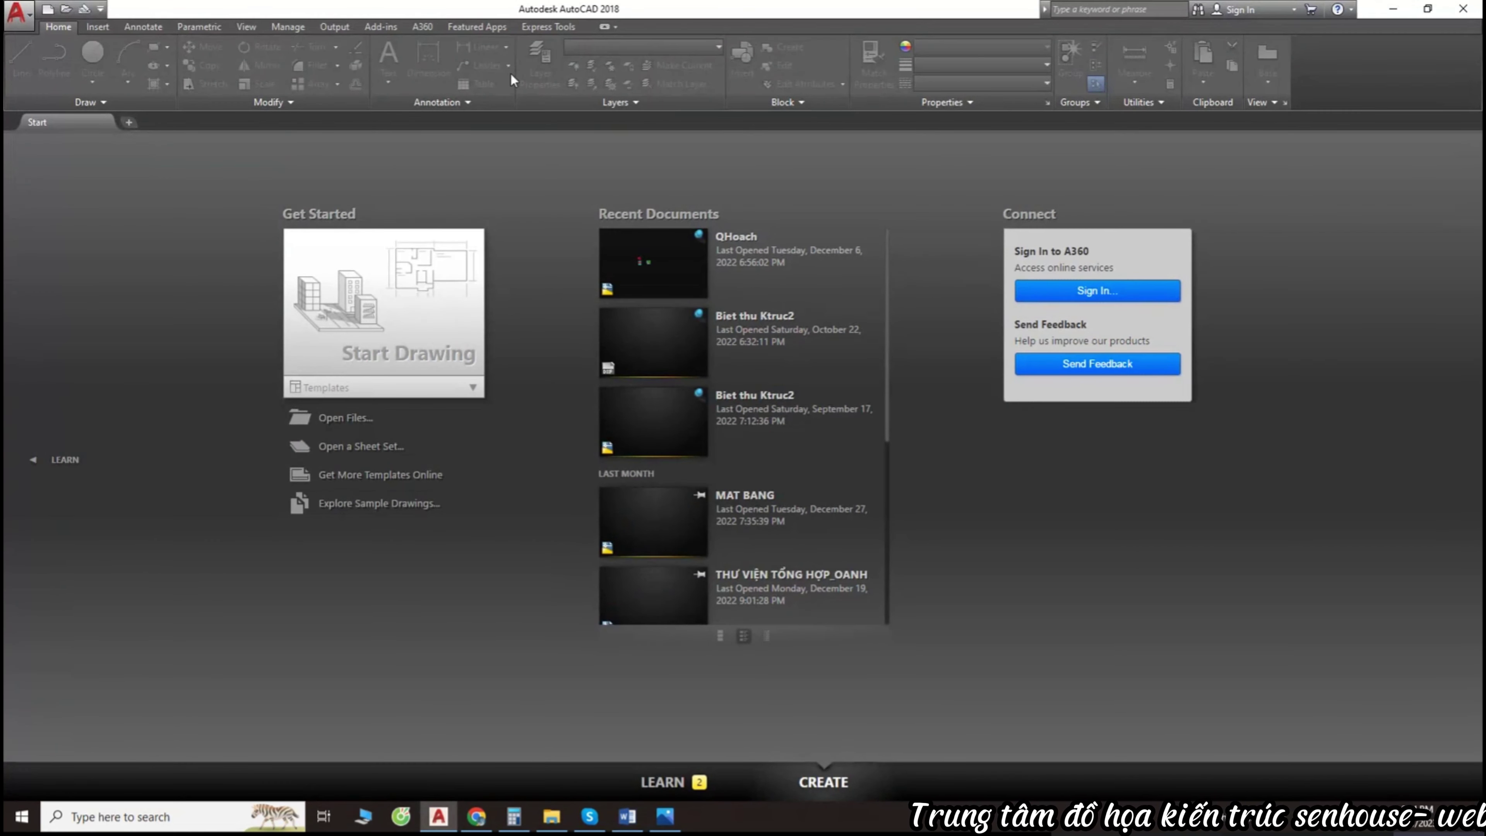
double_click(264, 17)
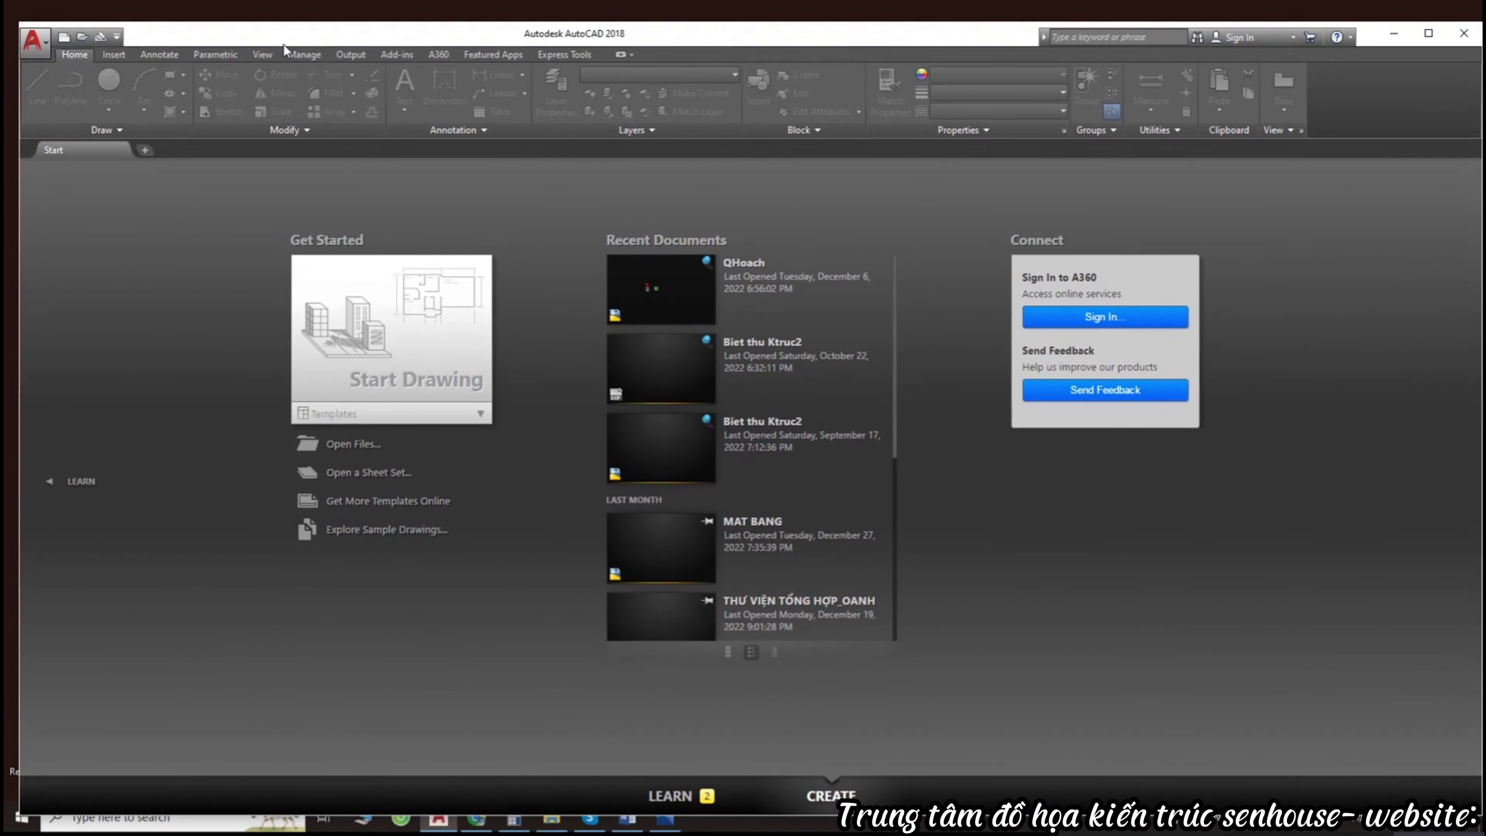
left_click(1426, 31)
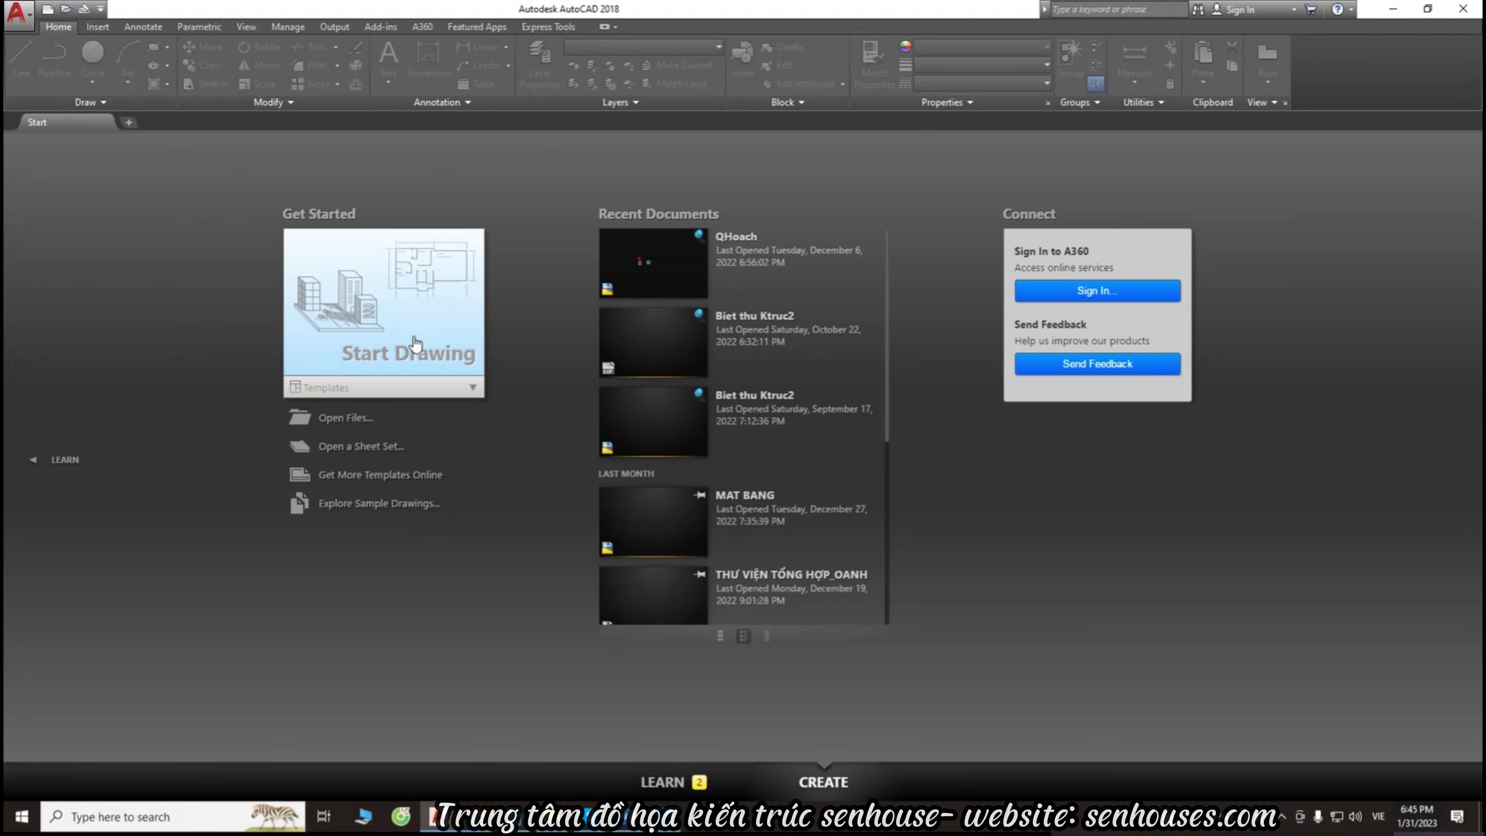
Step: Start a blank Drawing1, then open QHoach.dwg from the Start page's Recent Documents
left_click(397, 344)
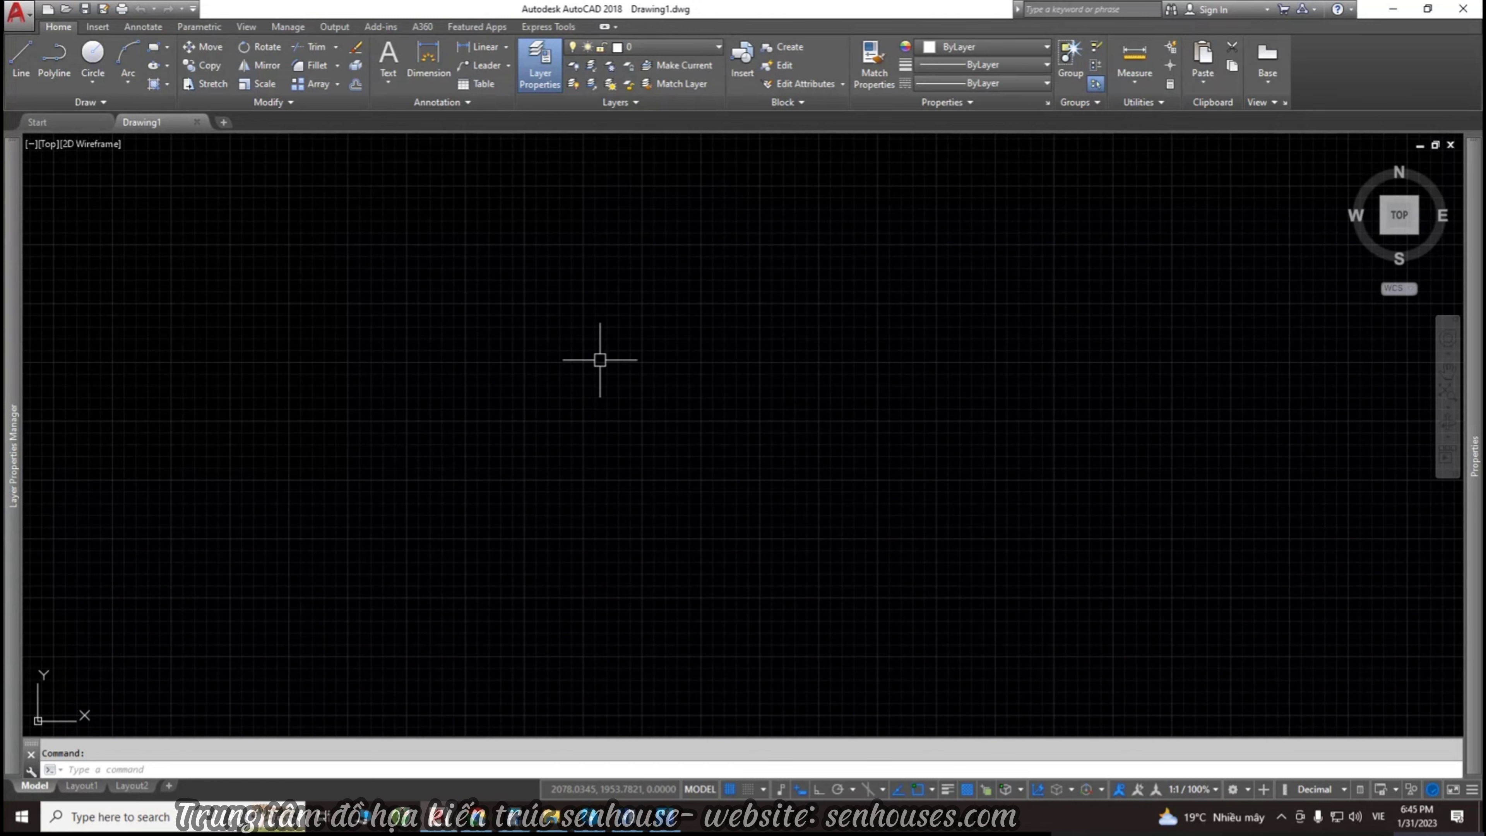
left_click(61, 121)
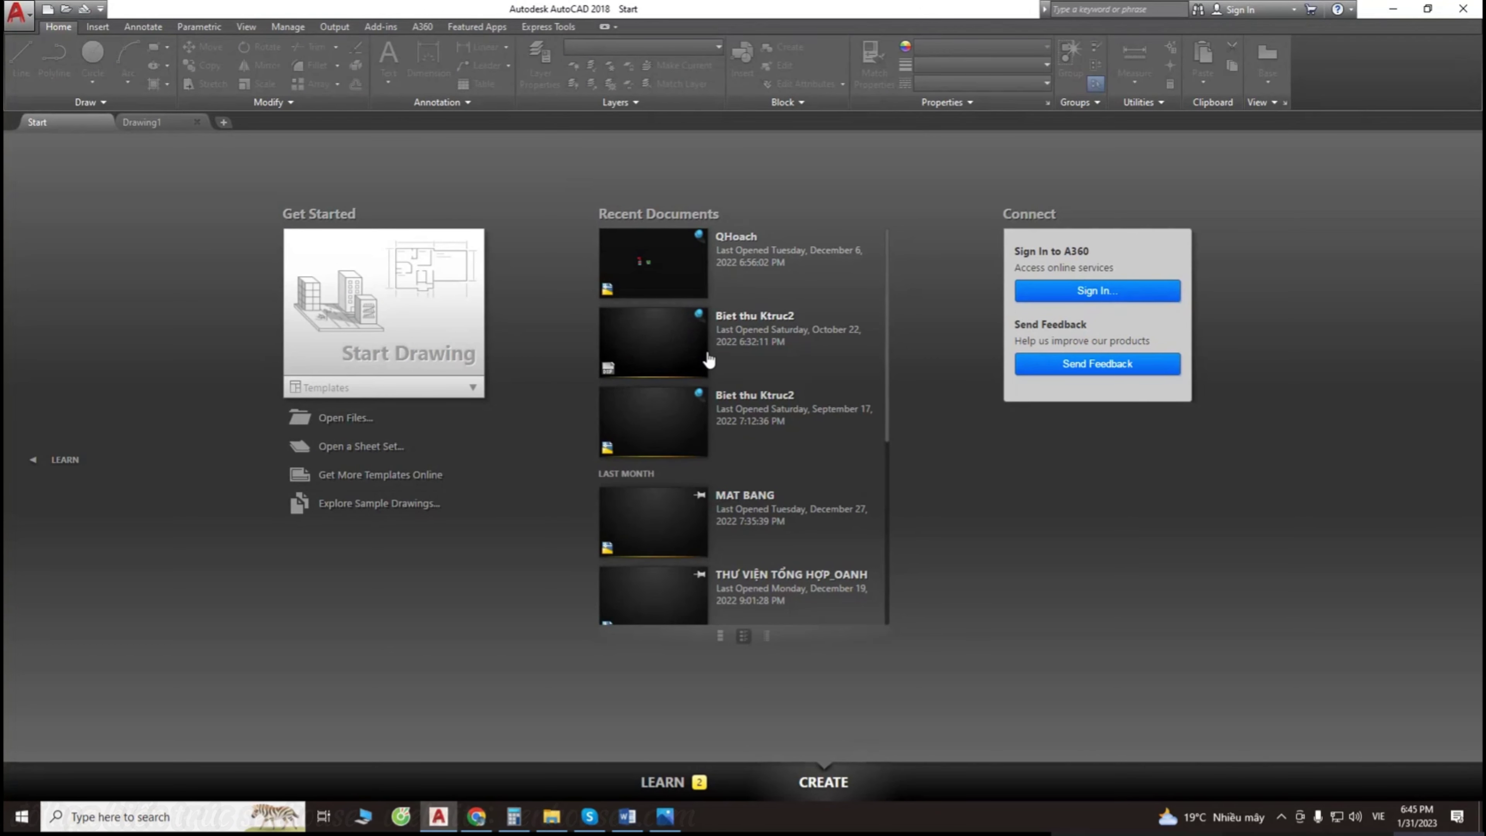
scroll(700, 345, "down", 2)
scroll(701, 345, "up", 2)
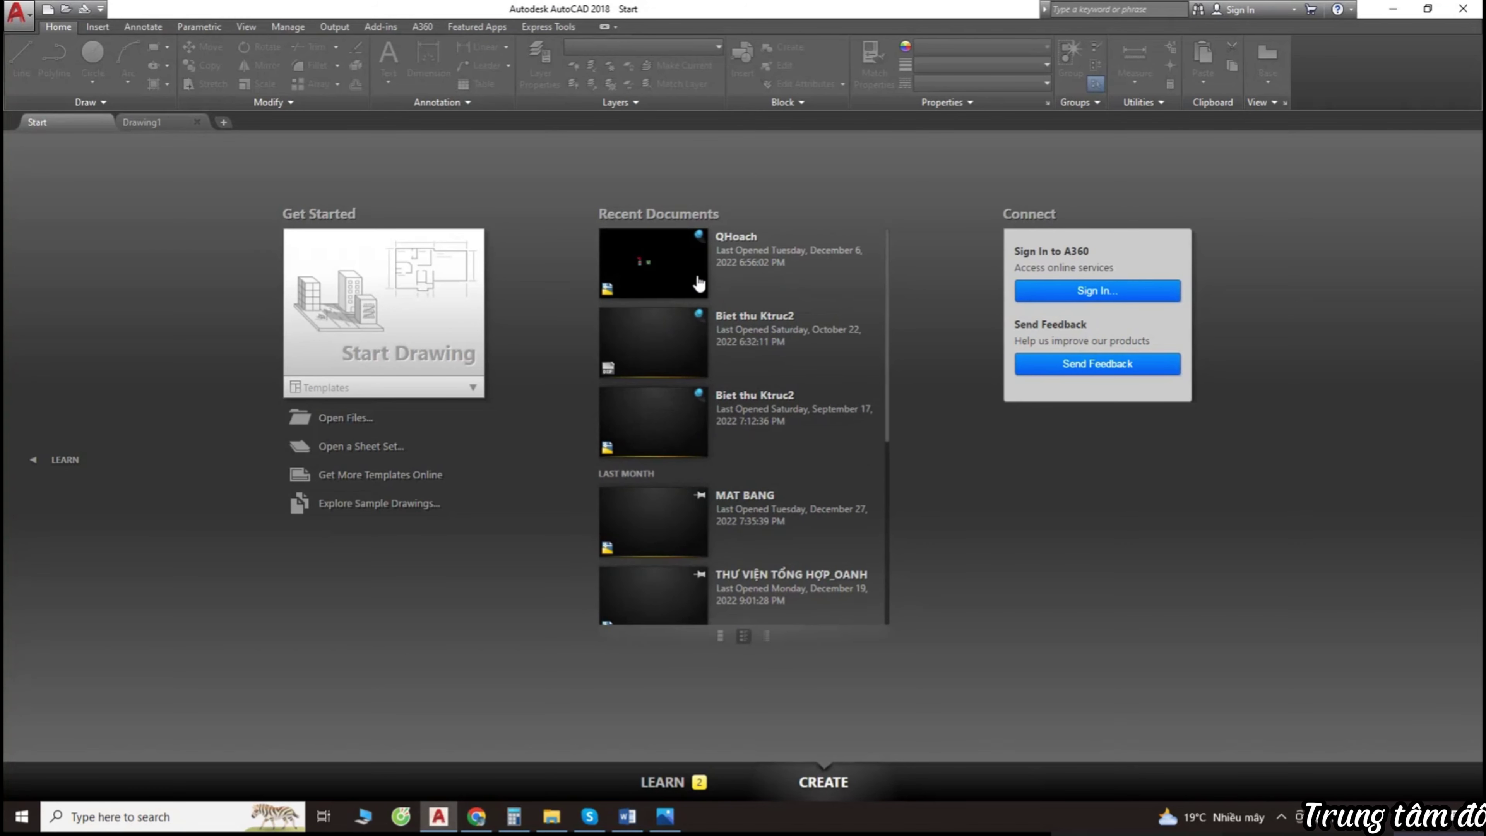
left_click(654, 281)
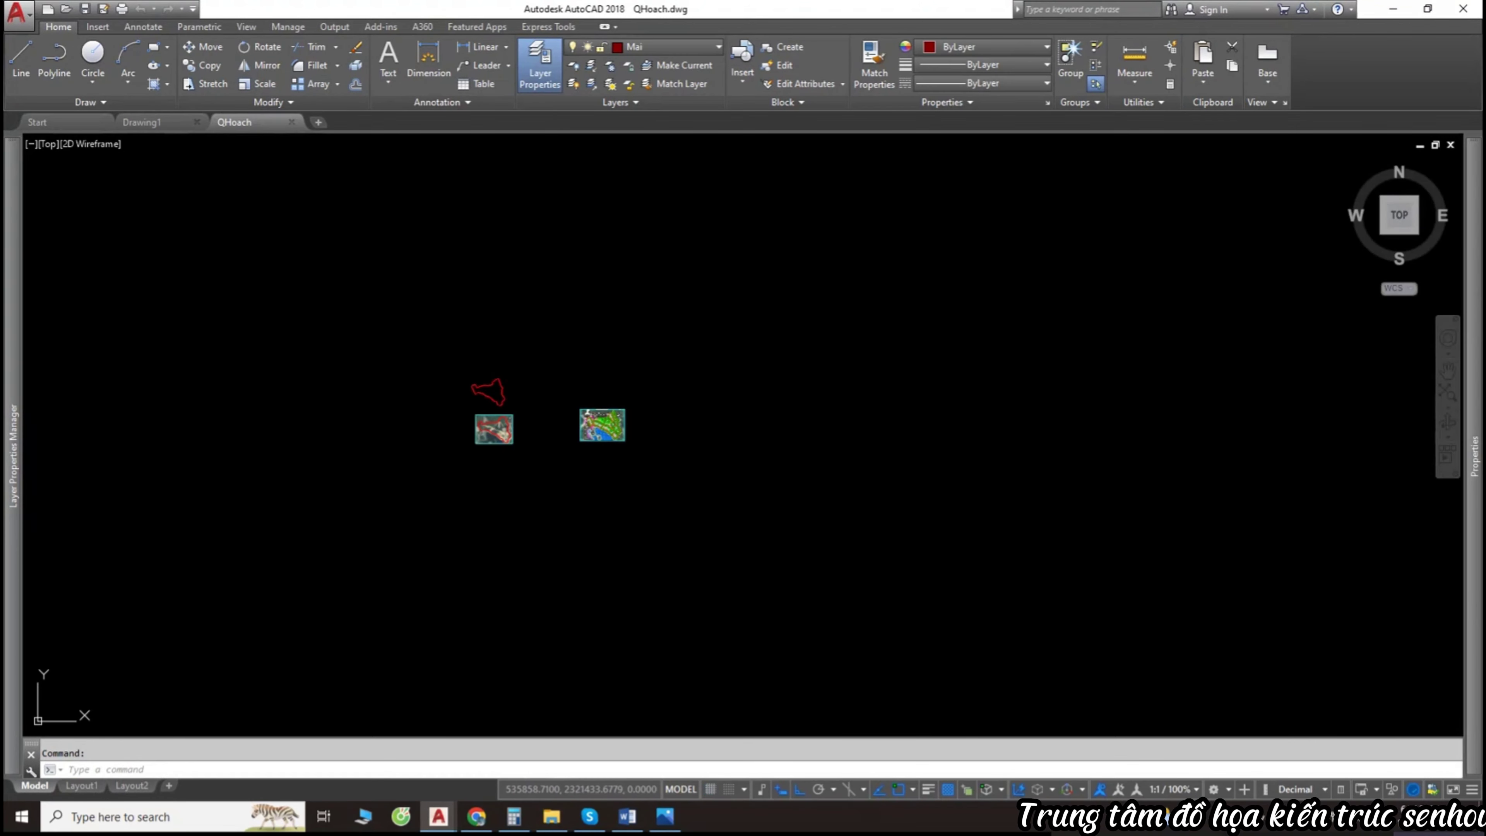
Step: Glance at the BUỔI 1 lesson folder, then return to AutoCAD's Start page
left_click(552, 816)
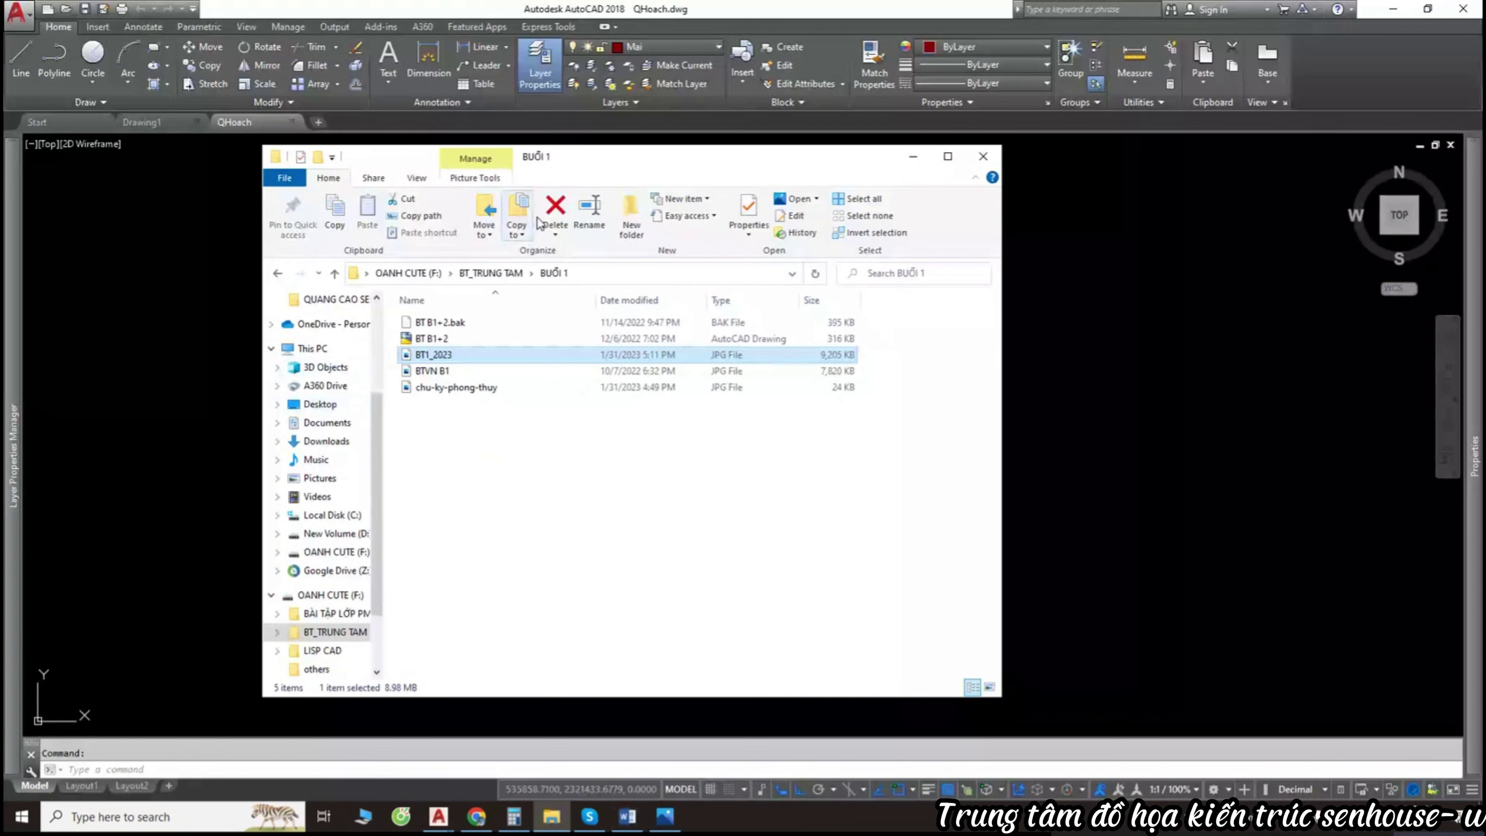
left_click(116, 136)
mouse_move(142, 122)
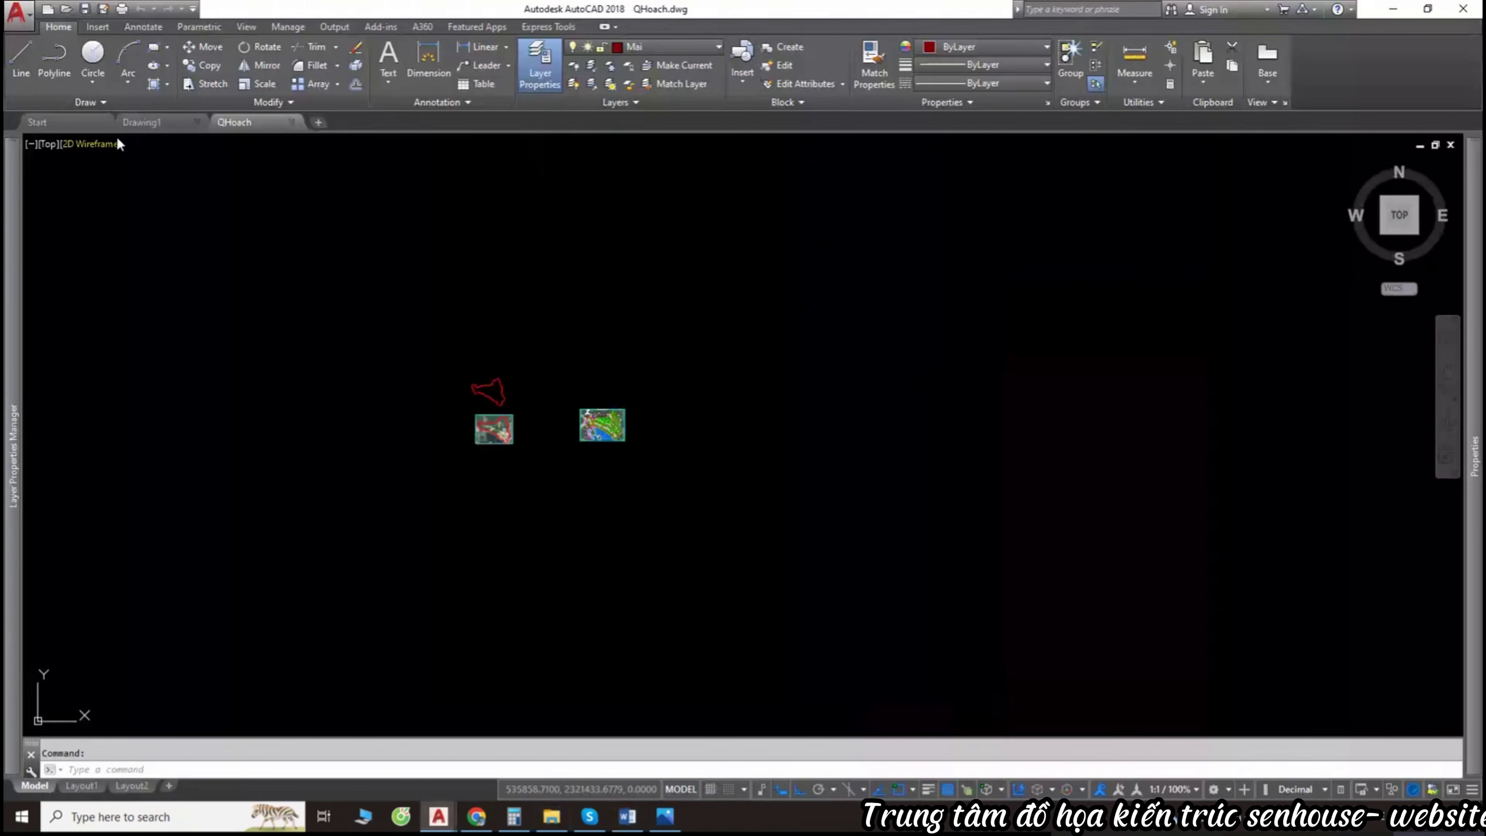
left_click(156, 121)
left_click(89, 118)
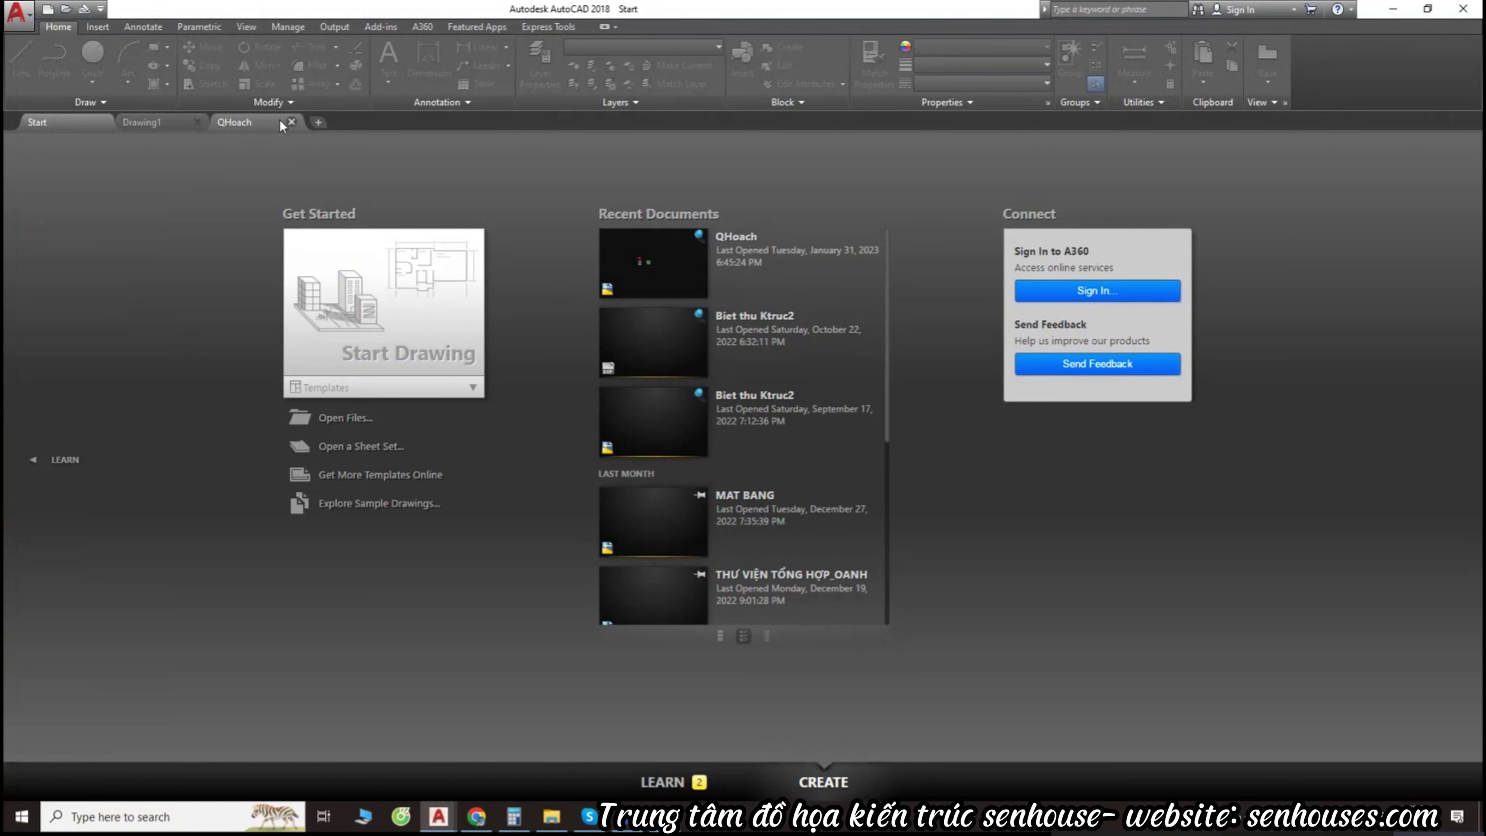
Step: Switch between the Drawing1 and QHoach tabs, then close the QHoach drawing
left_click(151, 123)
left_click(237, 122)
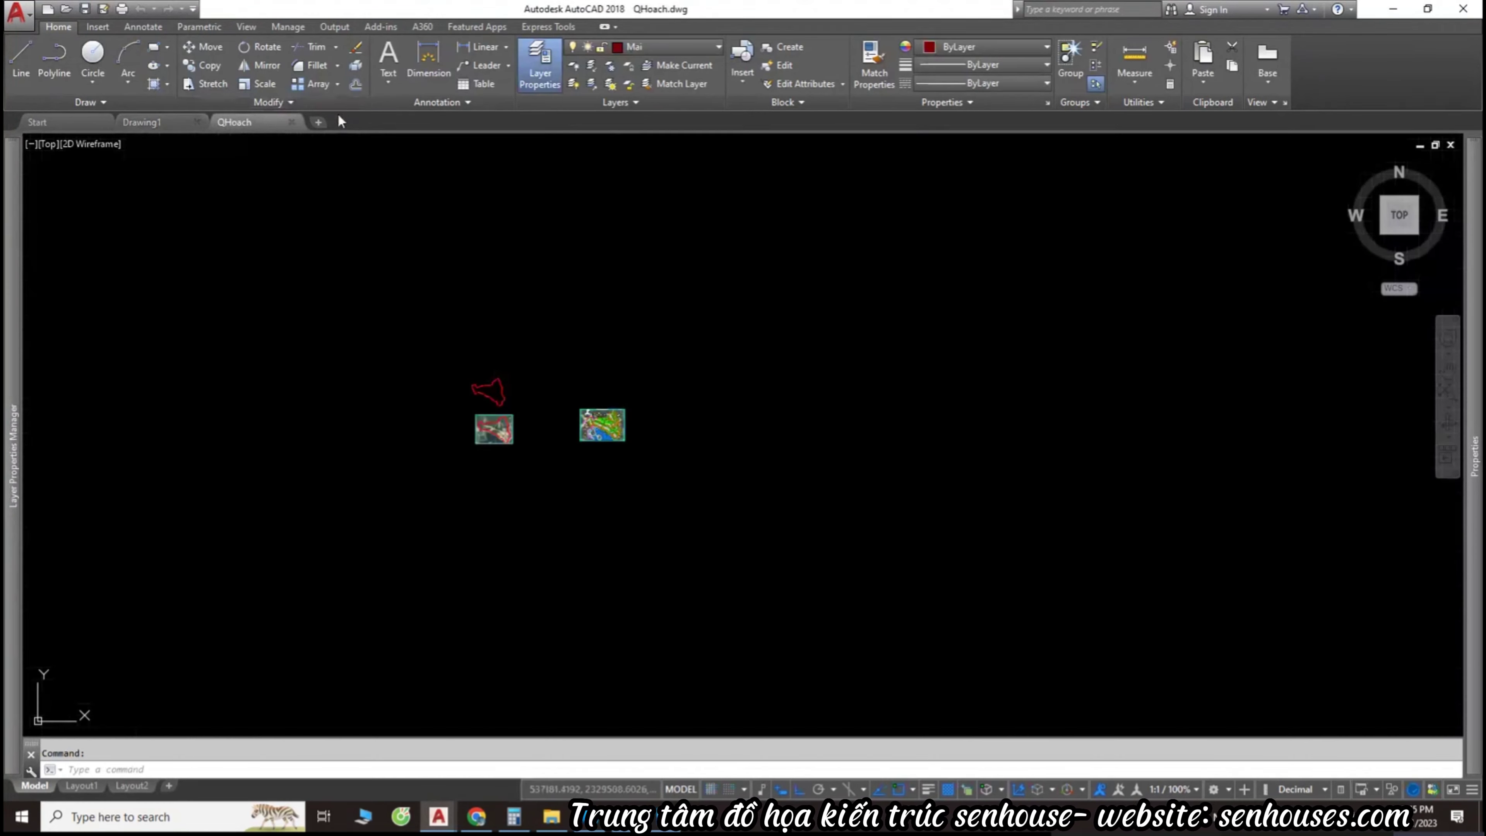
left_click(148, 122)
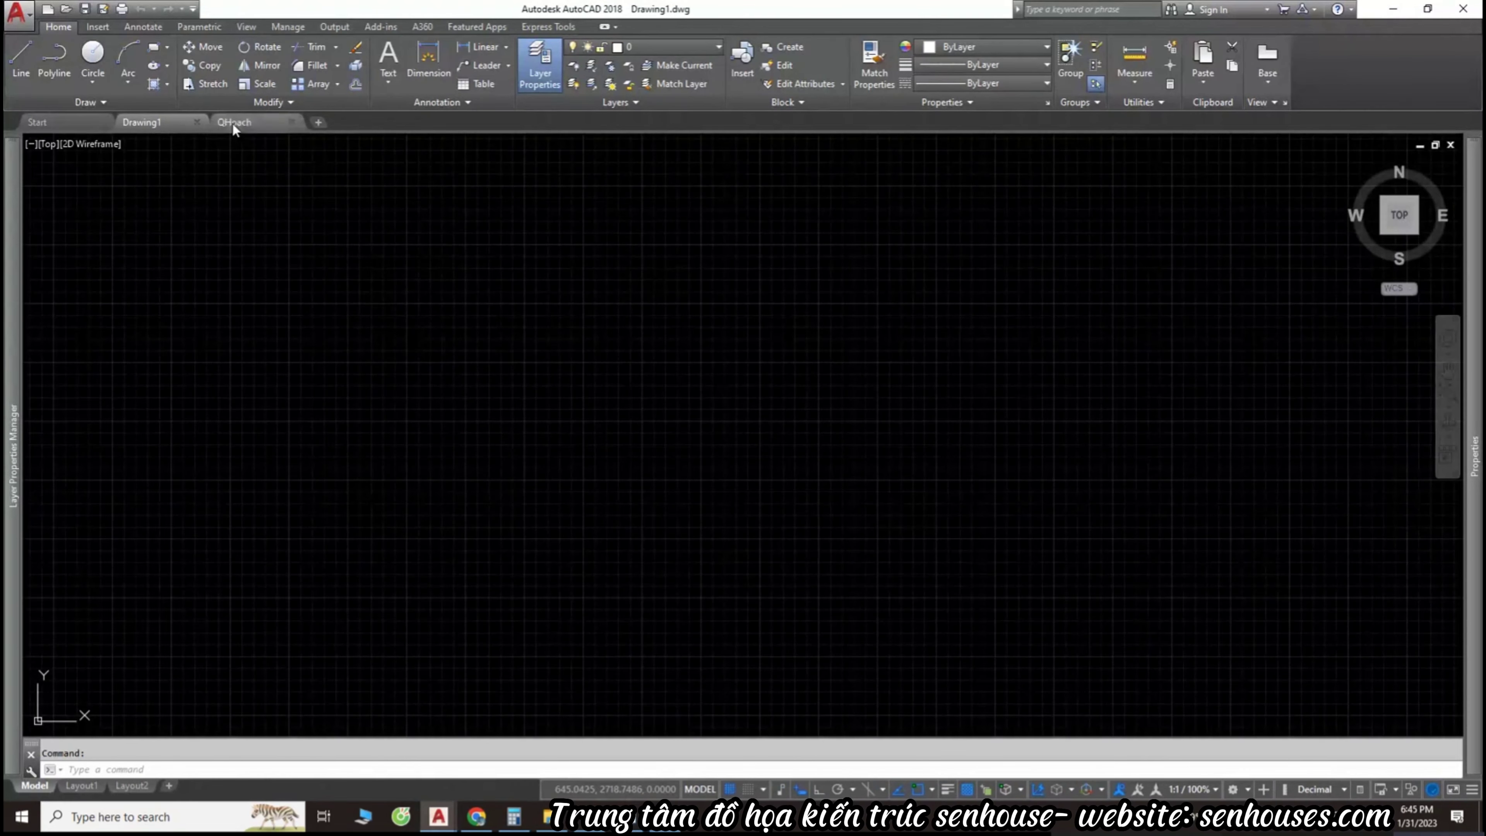
left_click(237, 122)
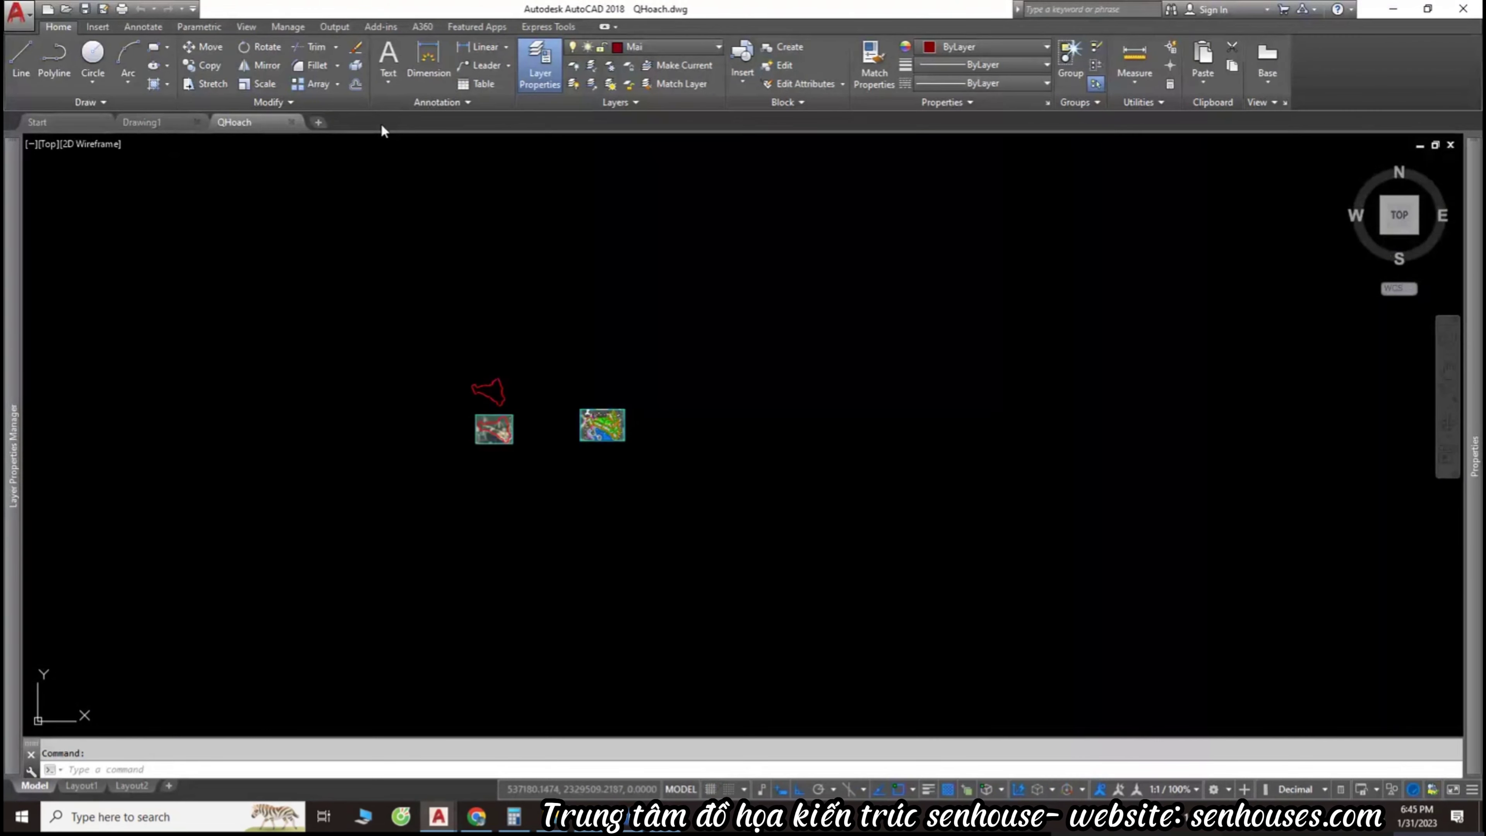
left_click(293, 122)
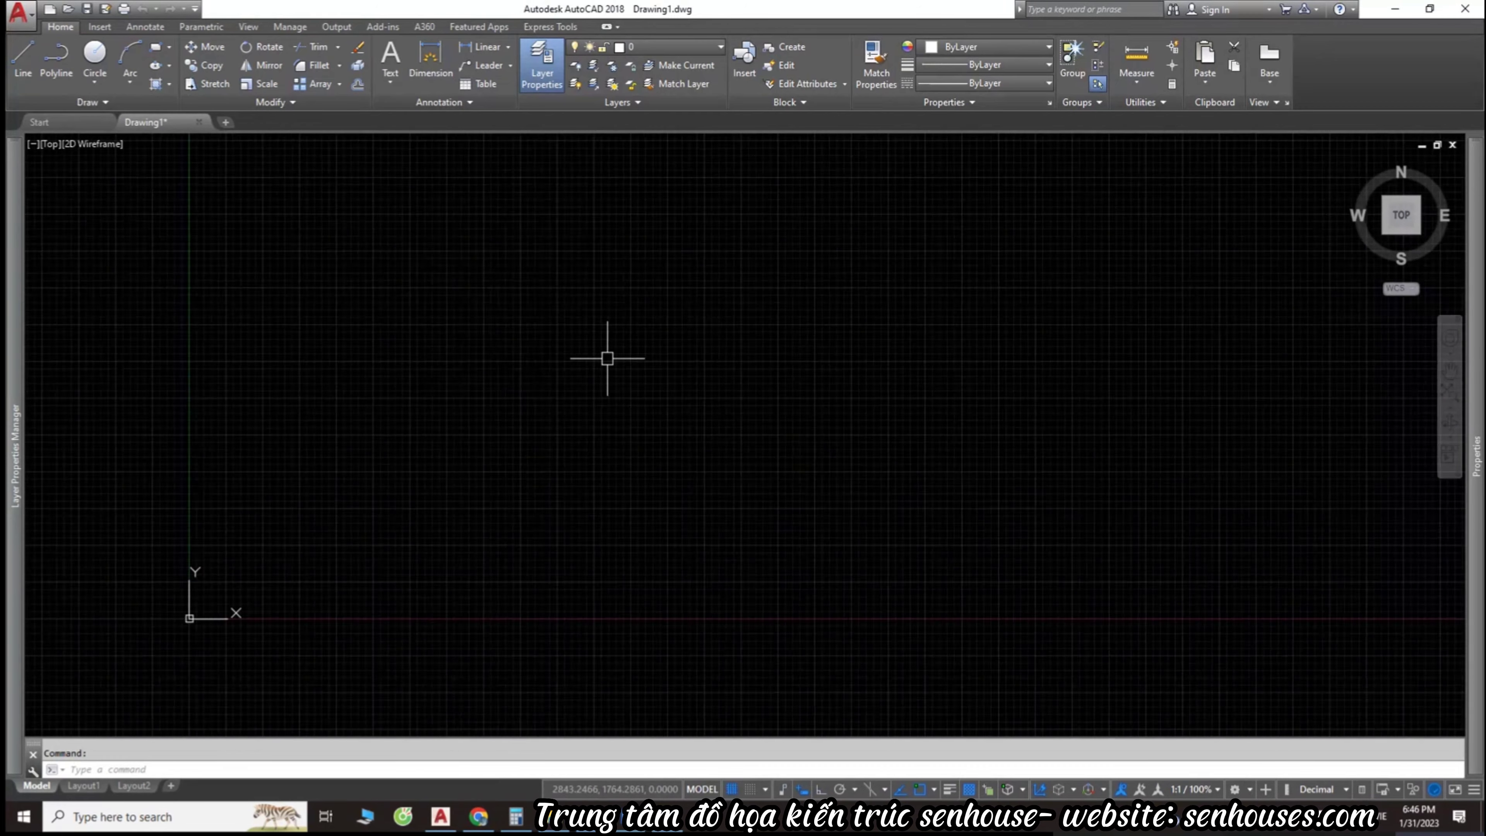
scroll(640, 375, "up", 3)
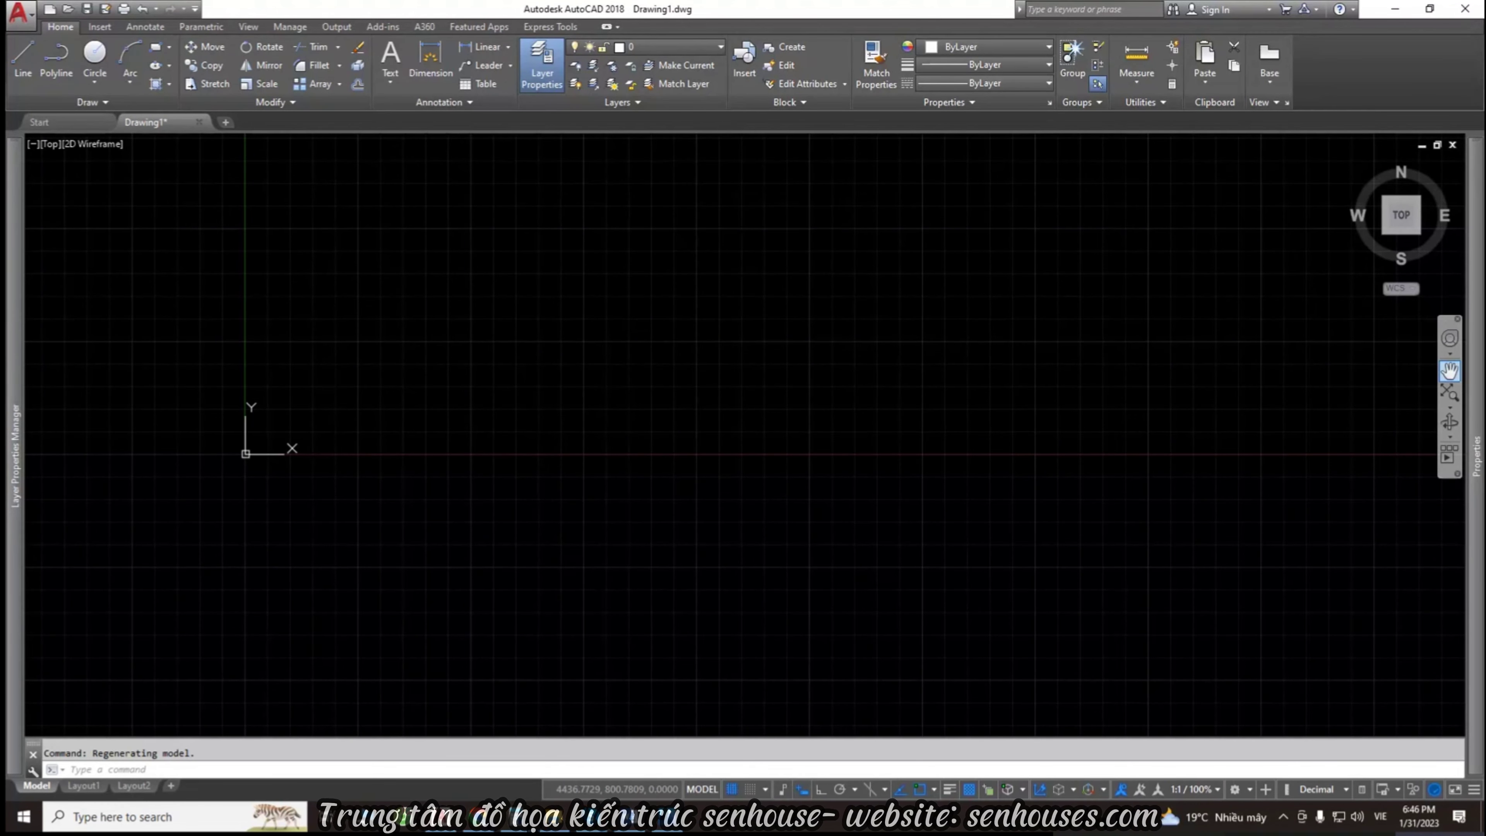
mouse_move(1242, 248)
left_mouse_down()
mouse_move(864, 80)
mouse_move(662, 27)
left_mouse_up()
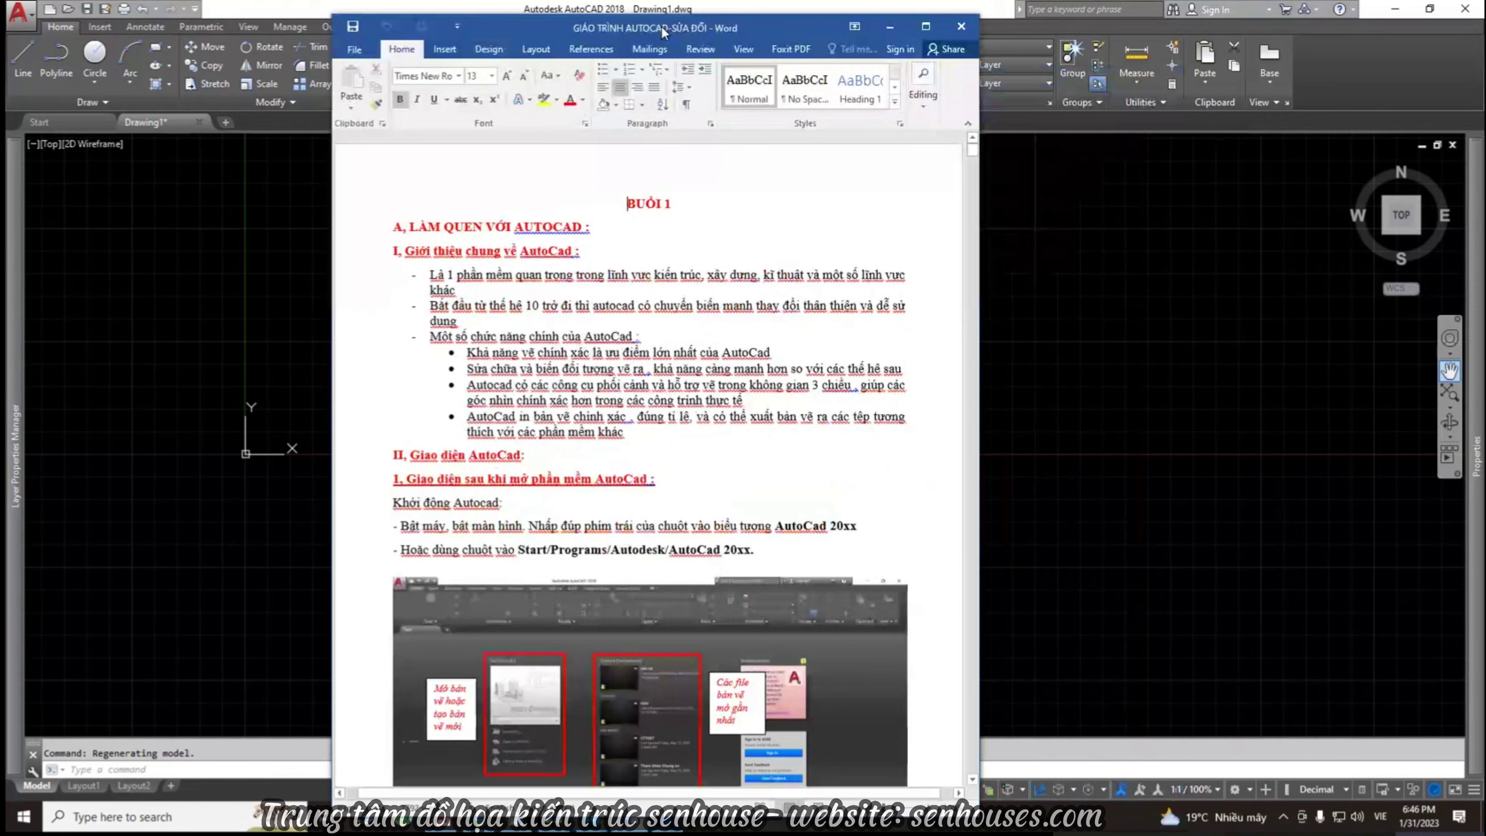
scroll(682, 387, "down", 3)
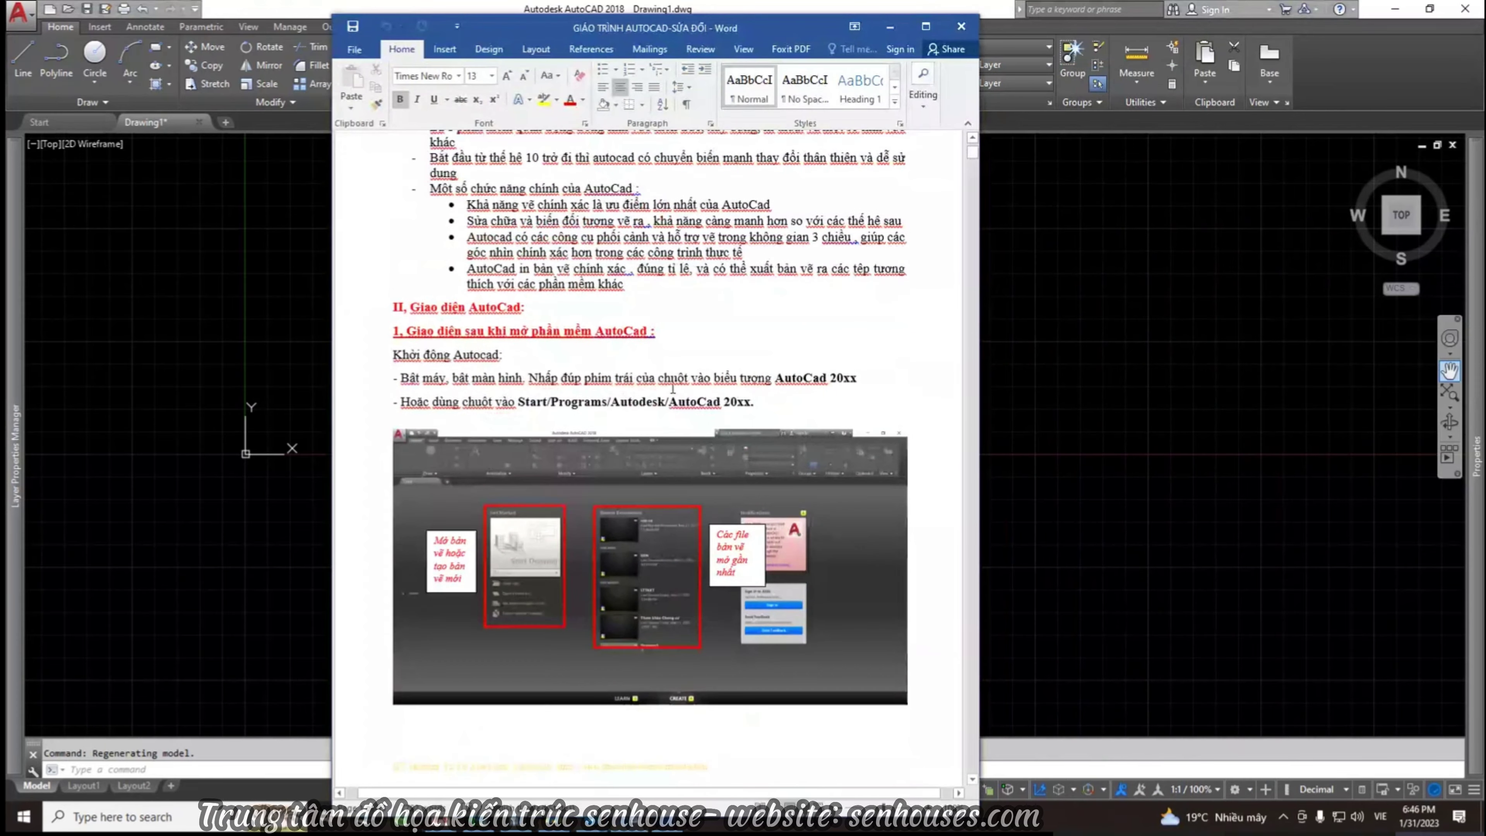
scroll(681, 388, "up", 3)
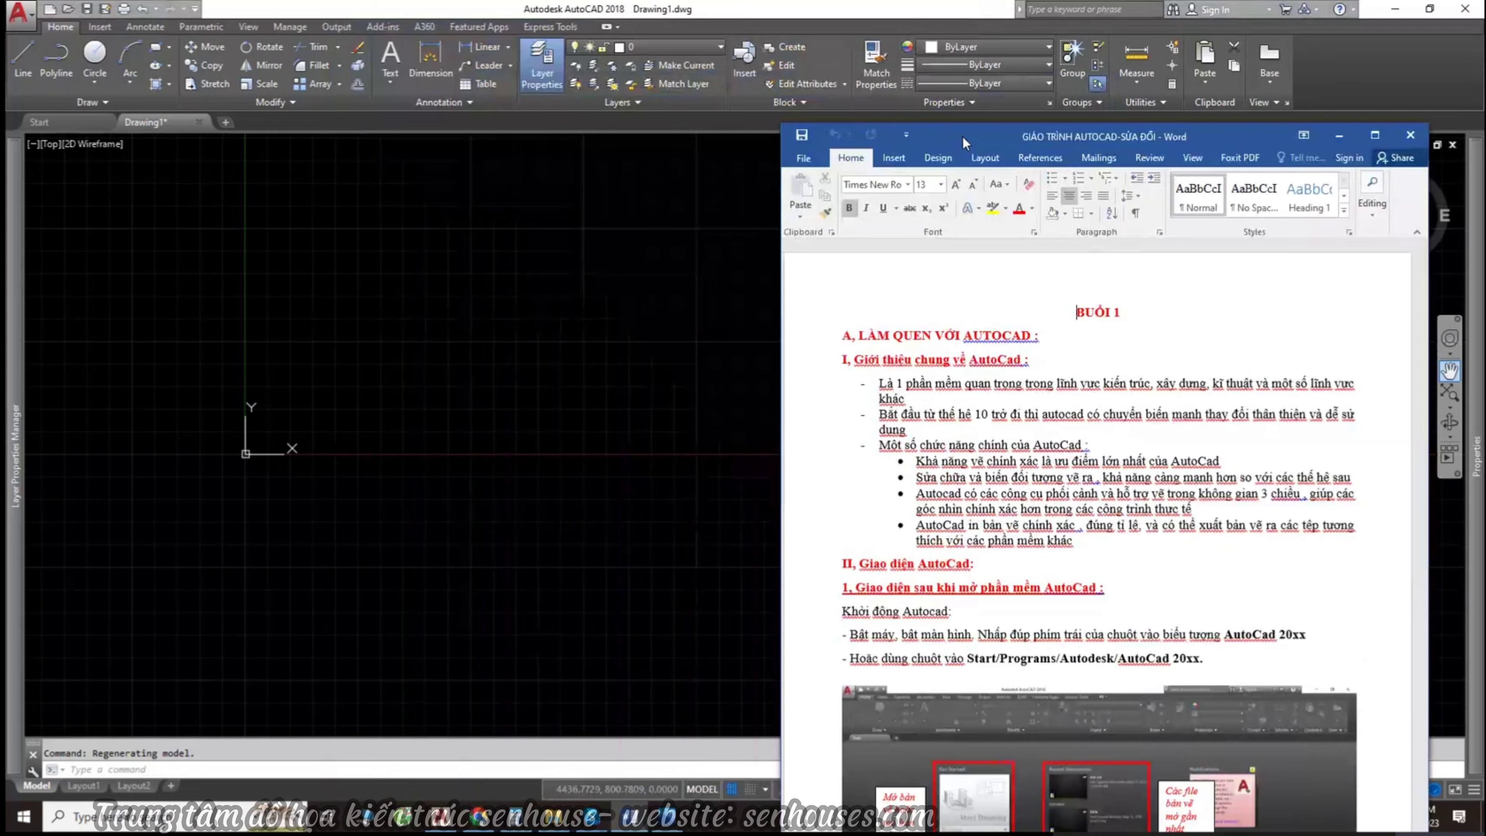
mouse_move(662, 27)
left_mouse_down()
mouse_move(627, 70)
mouse_move(502, 44)
left_mouse_up()
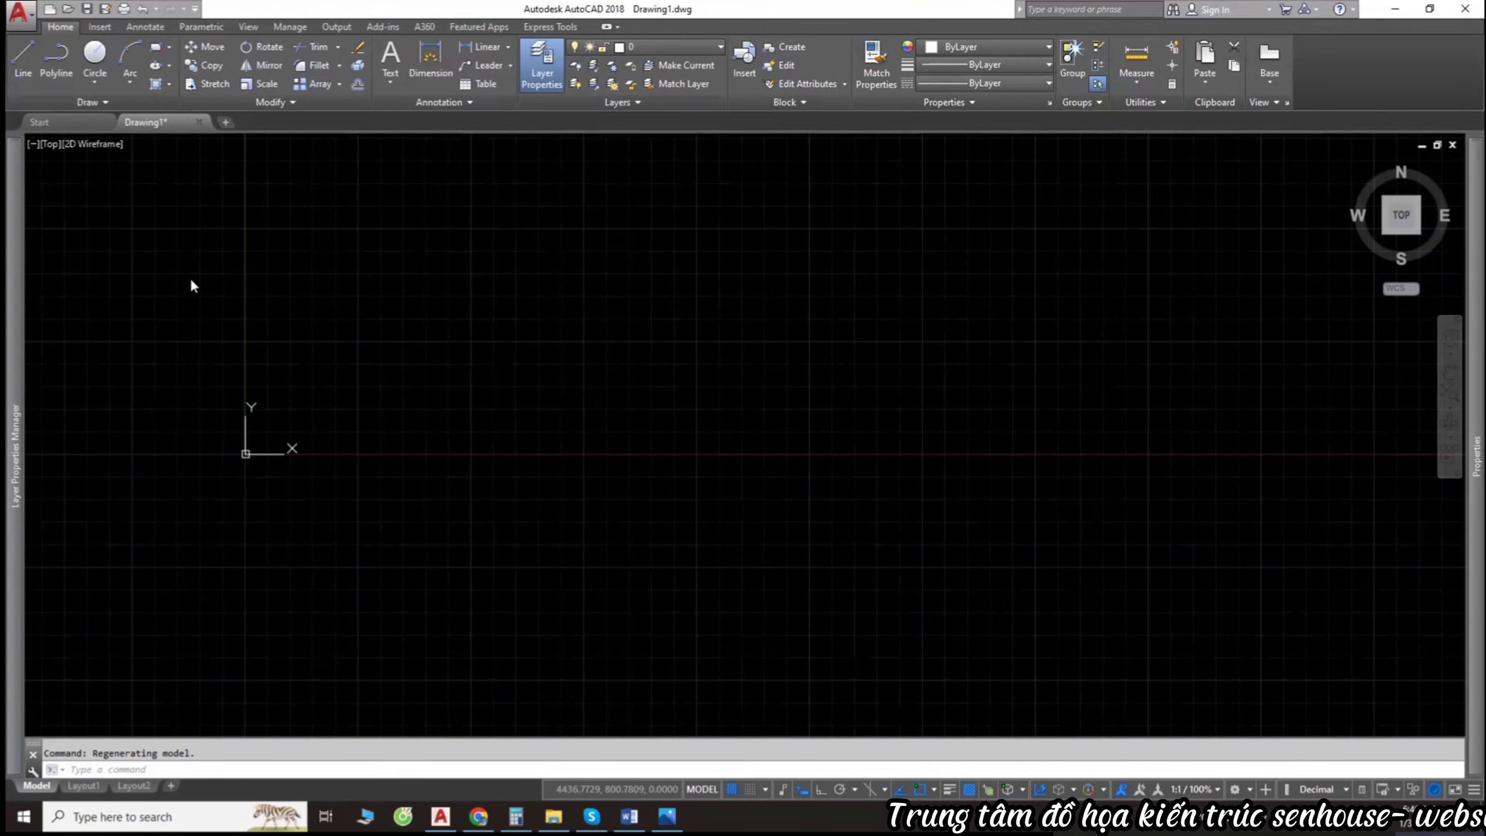
Step: Open the application menu listing New, Open, Save and Print commands
scroll(304, 479, "up", 1)
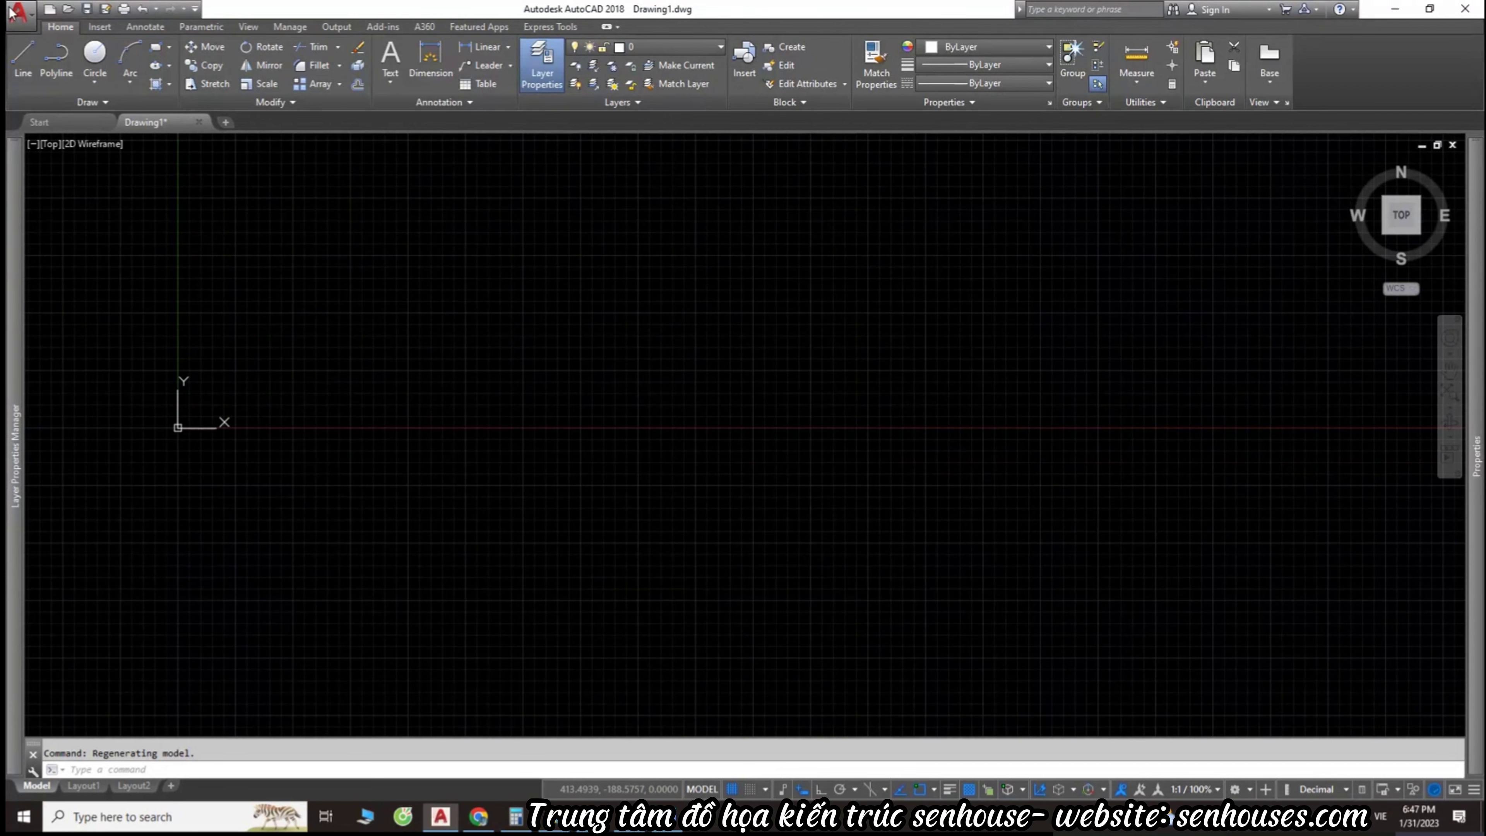
left_click(20, 16)
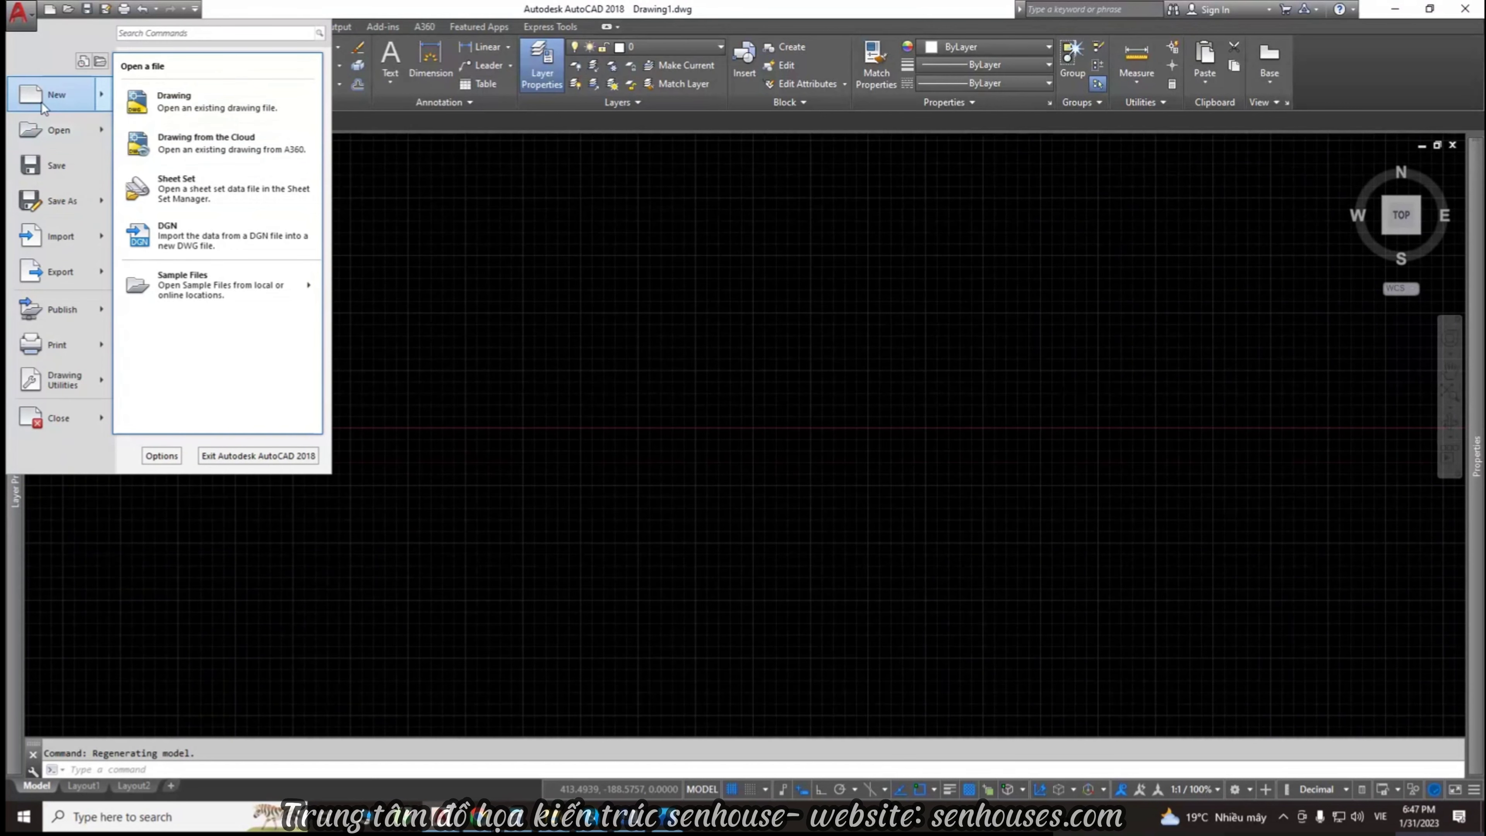
mouse_move(55, 94)
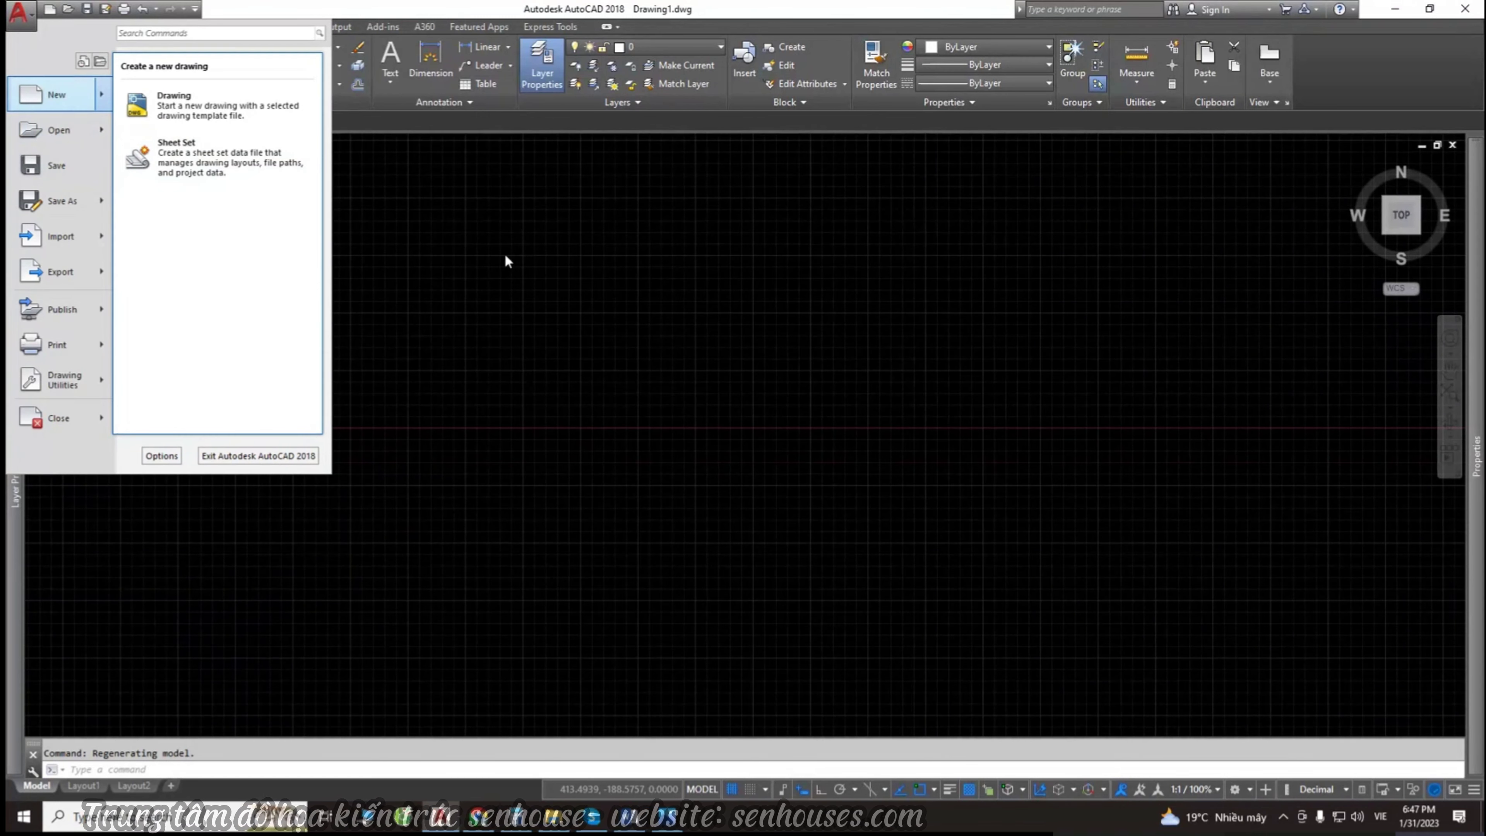
left_click(481, 259)
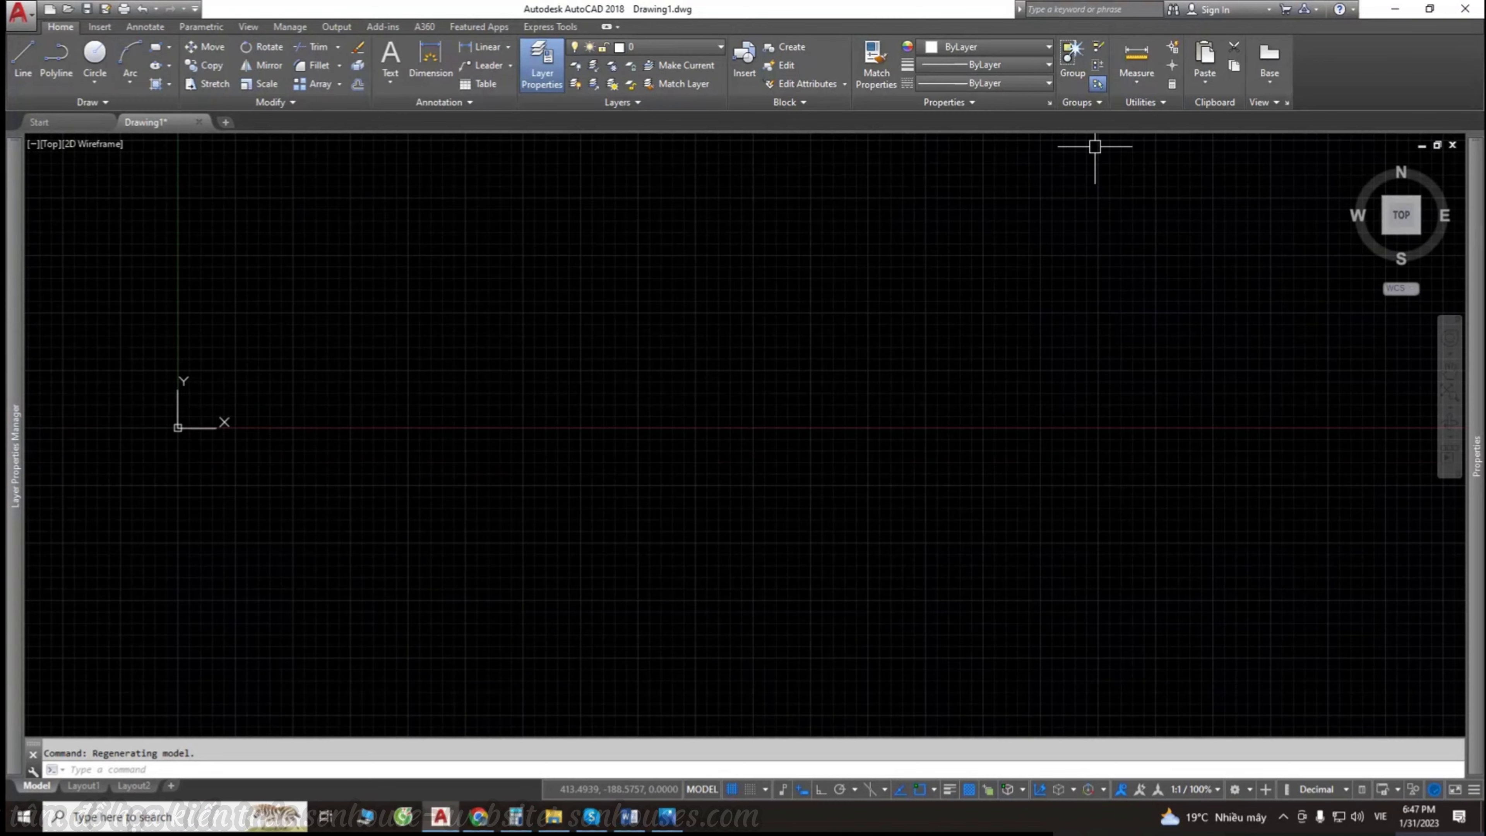
scroll(665, 517, "down", 5)
scroll(670, 503, "up", 3)
scroll(673, 487, "down", 5)
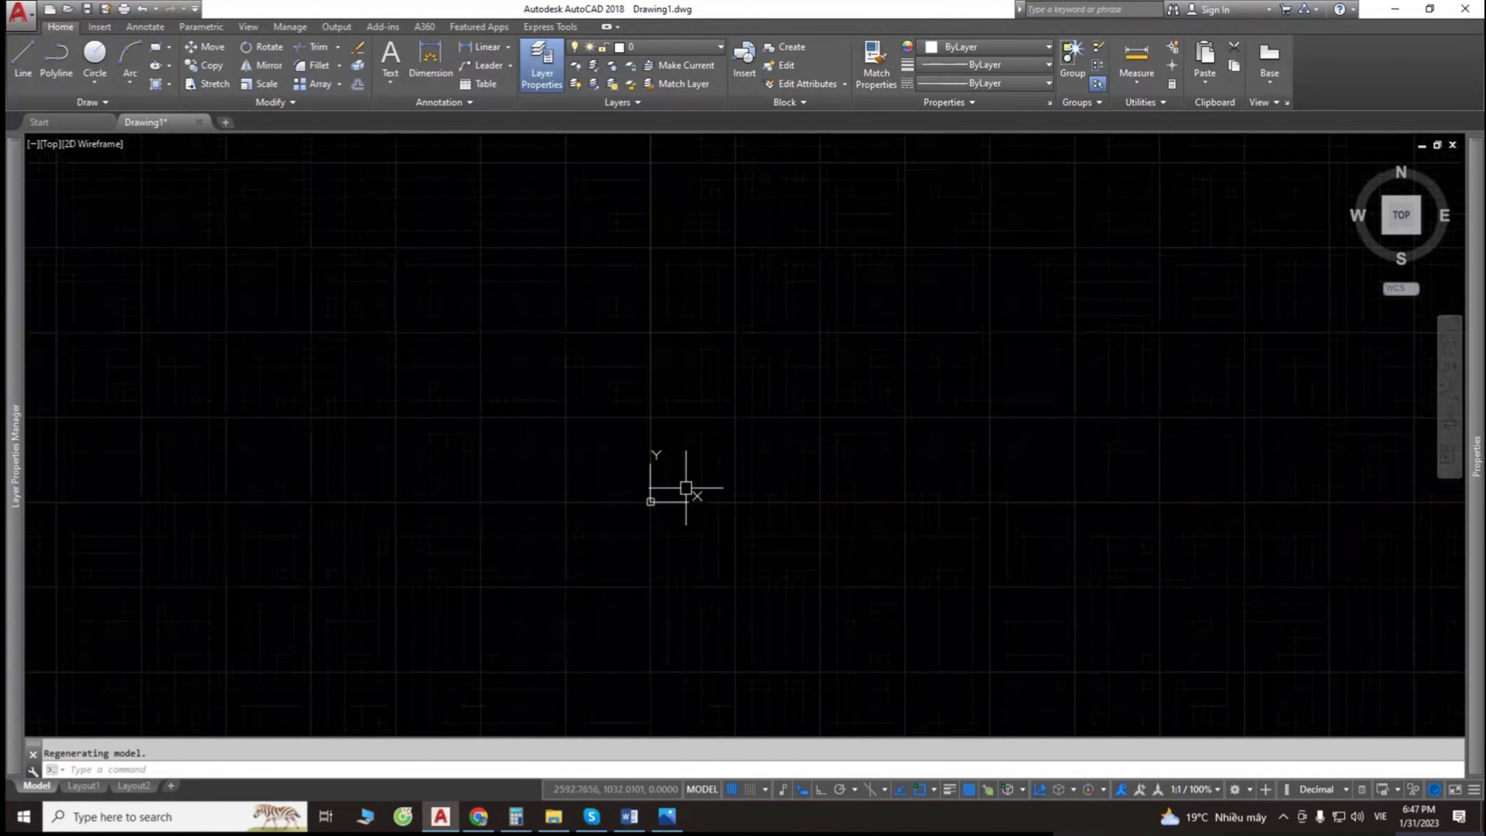
scroll(714, 509, "up", 5)
scroll(738, 515, "down", 3)
left_click(708, 508)
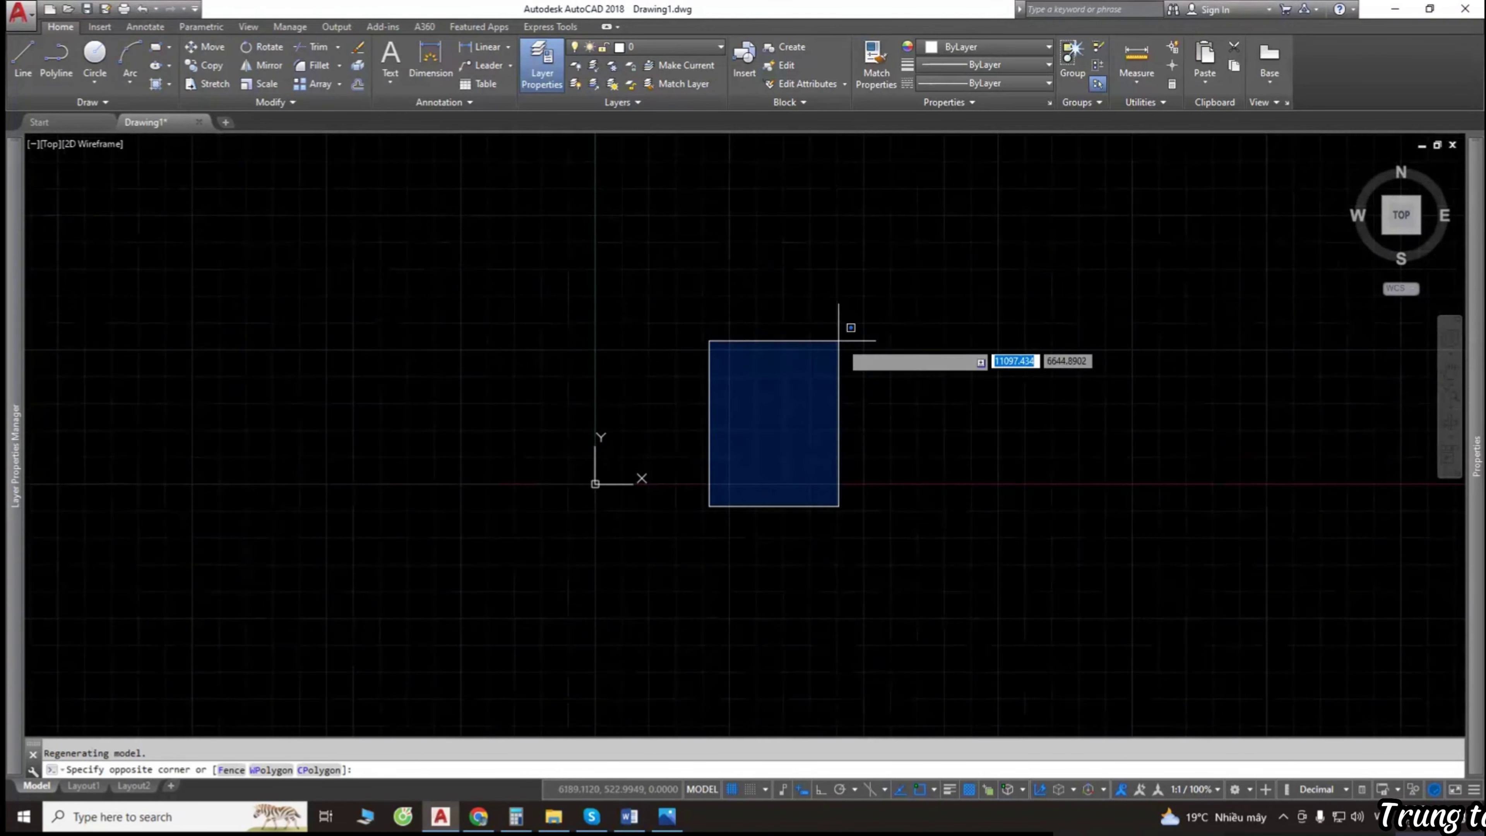
key("Escape")
key("l")
key("Return")
left_click(732, 449)
left_click(895, 348)
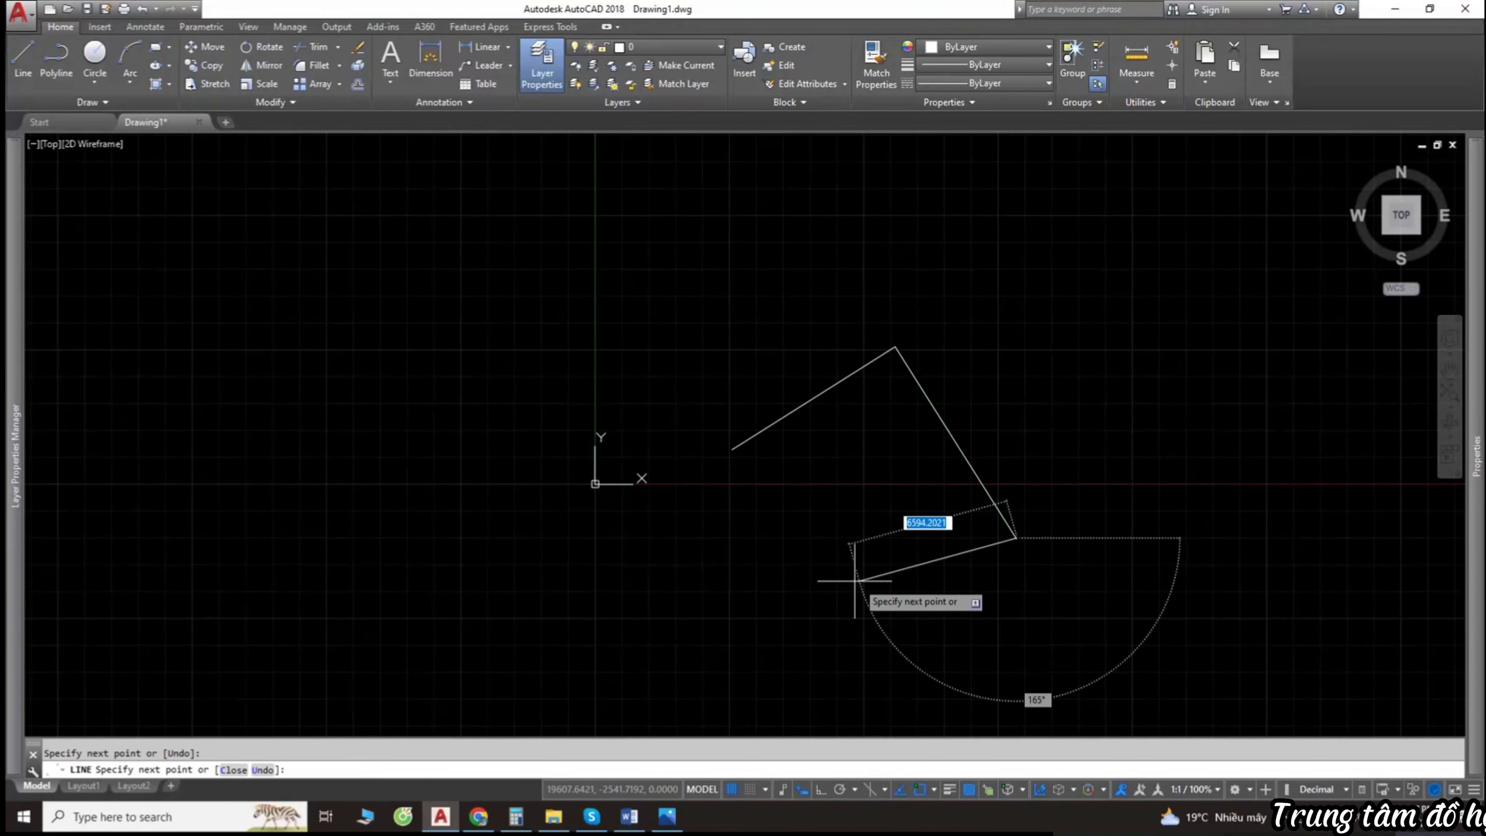
left_click(1017, 538)
left_click(826, 587)
left_click(536, 544)
left_click(1161, 526)
scroll(848, 521, "down", 5)
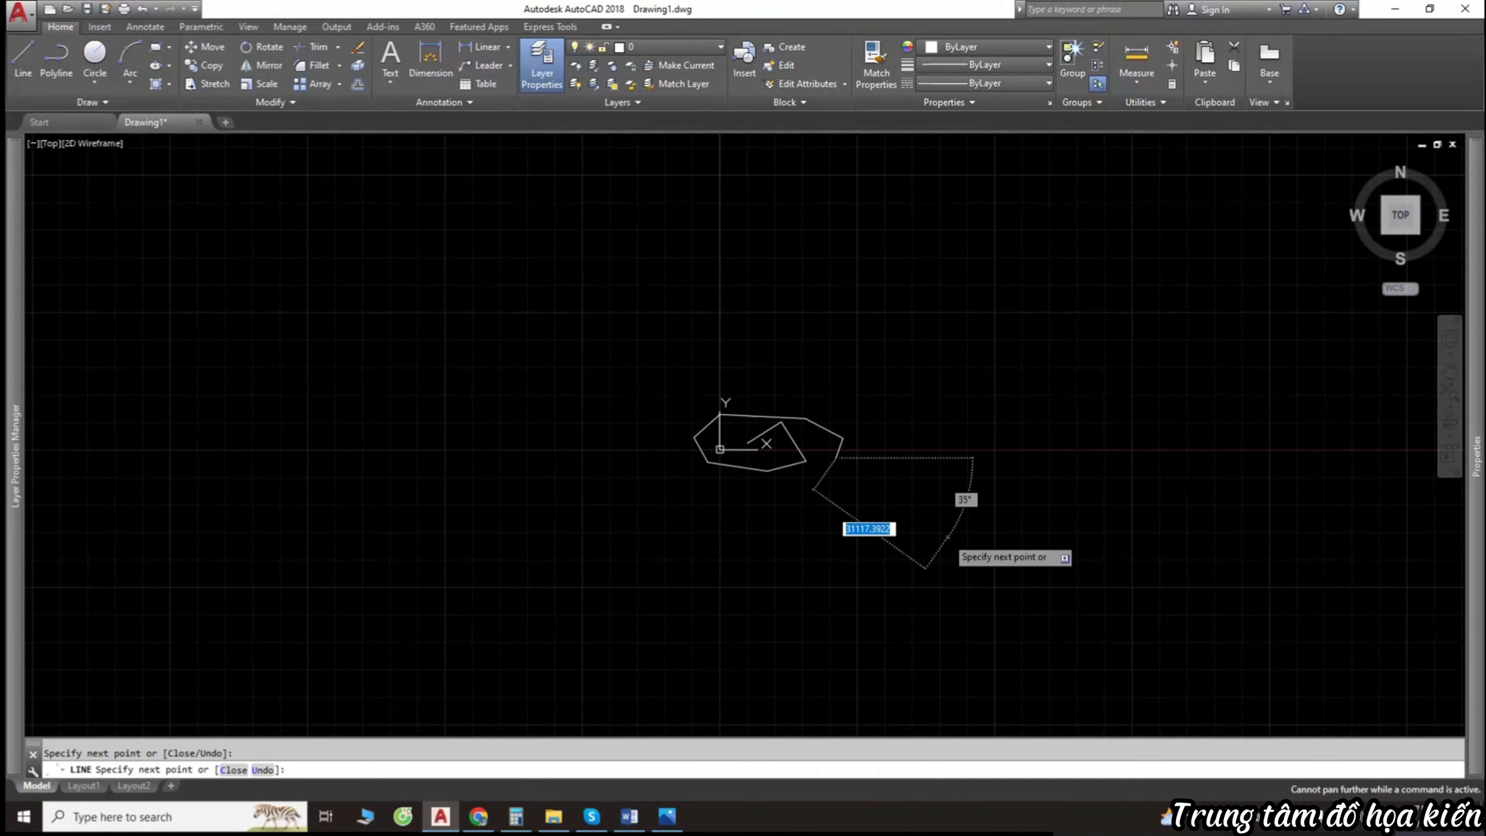
key("Escape")
left_click(919, 500)
left_click(636, 424)
key("Delete")
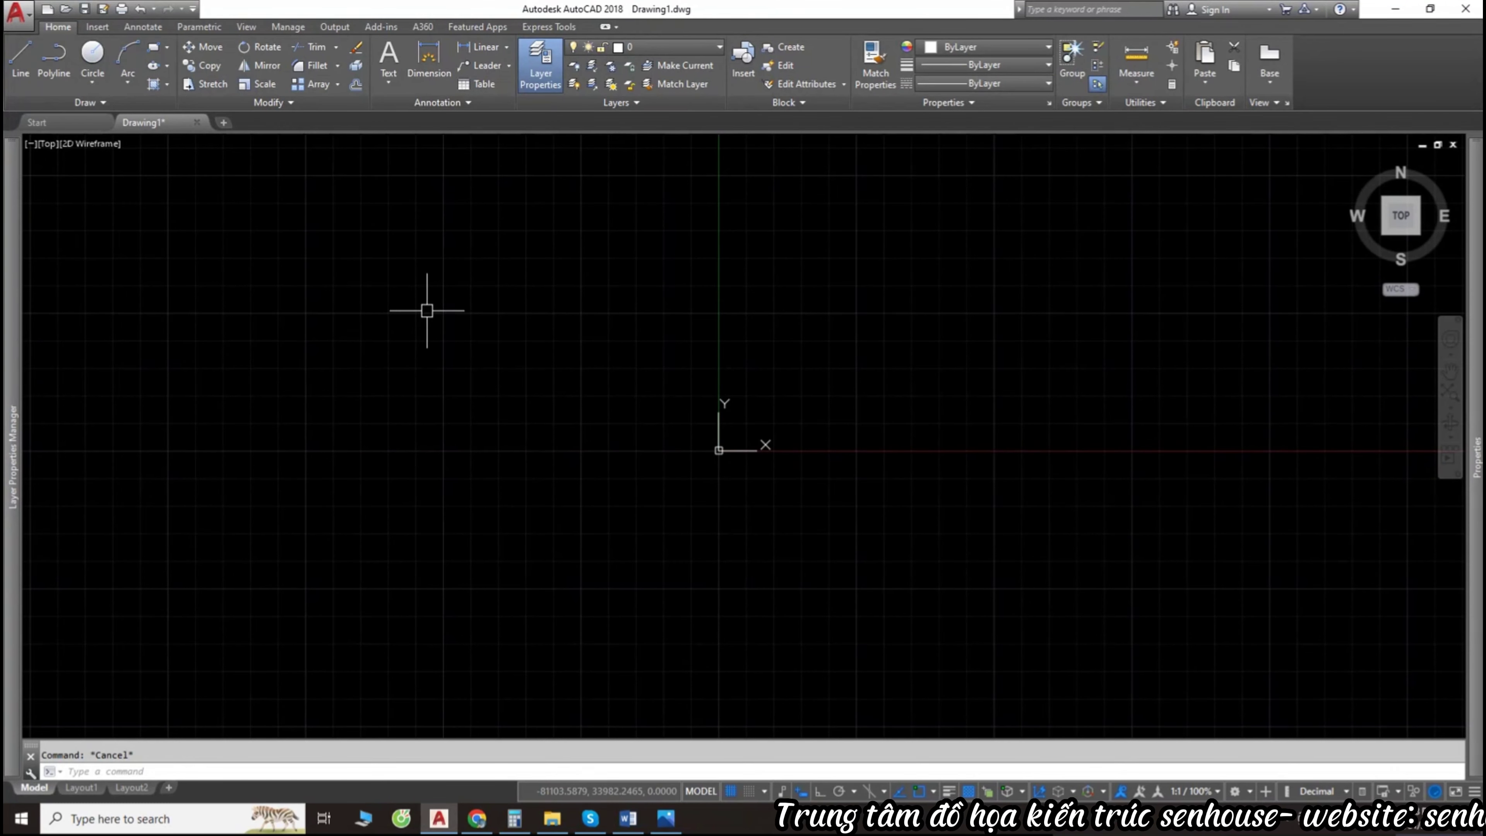
Step: Pan Drawing1 so the origin moves left, close Properties, and launch ZoomIt
middle_click_drag(832, 464, 663, 521)
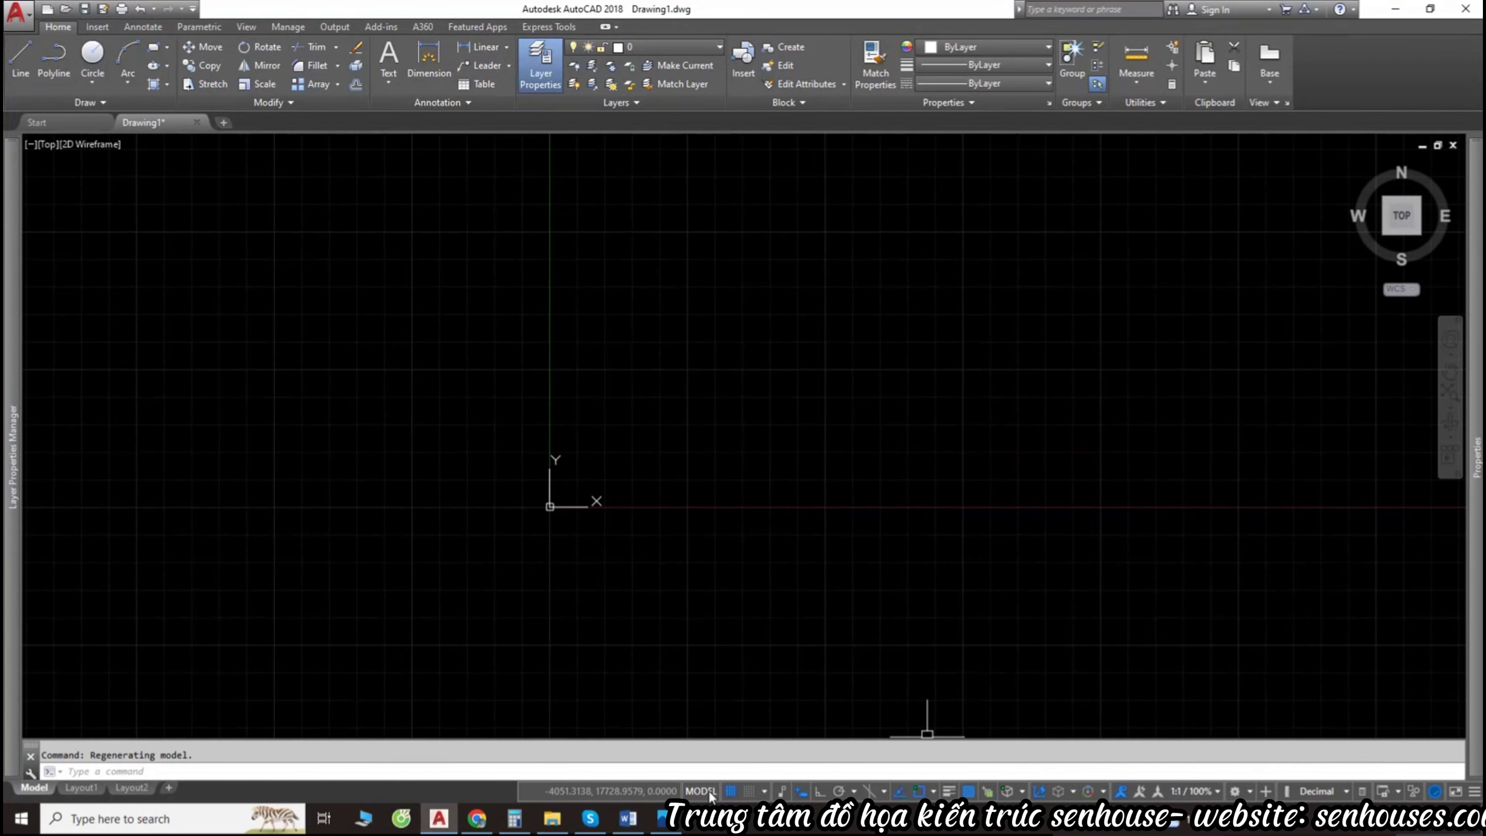
key("ctrl+1")
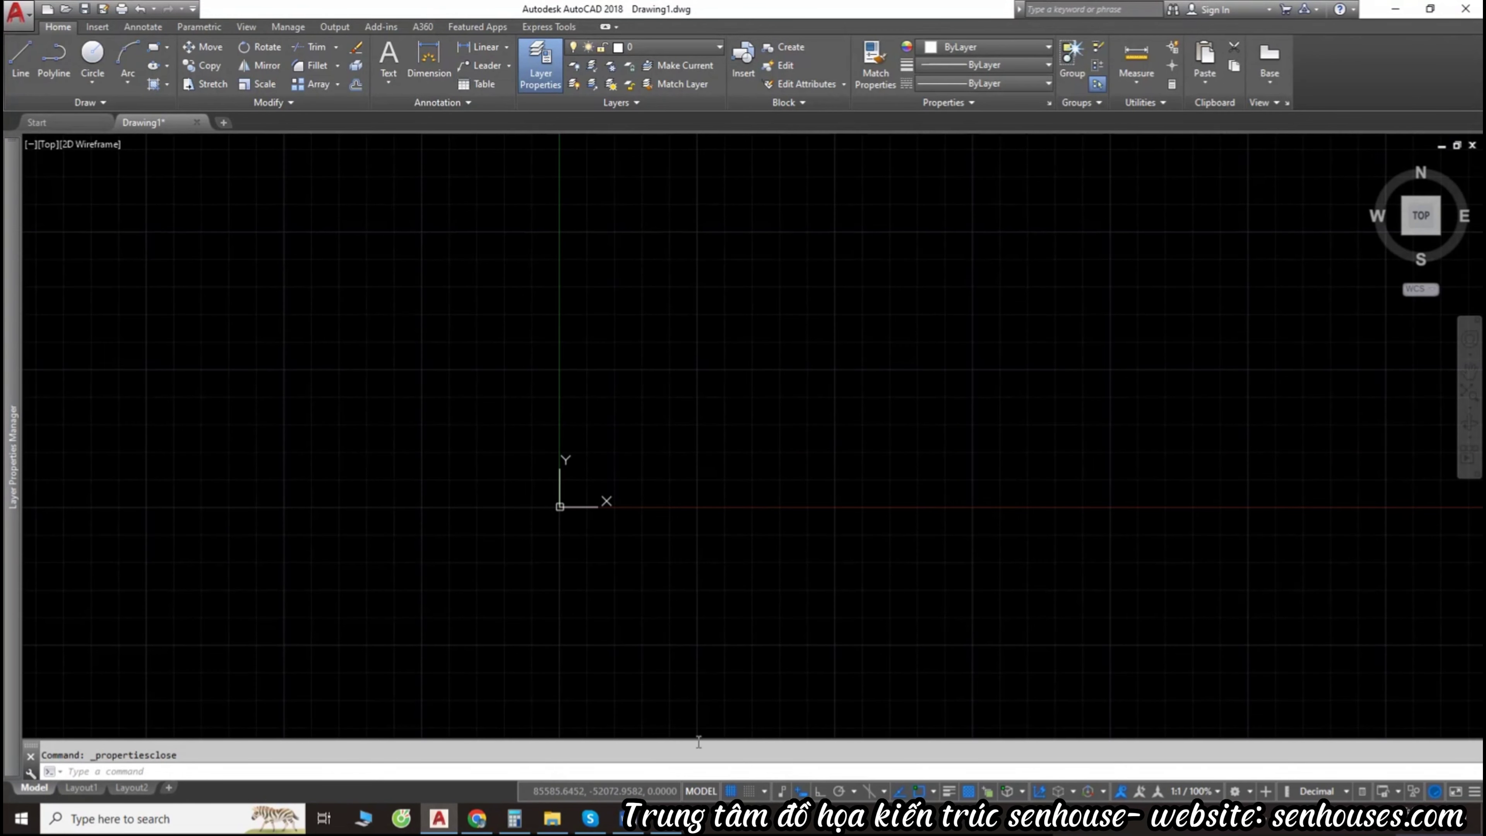
left_click(152, 822)
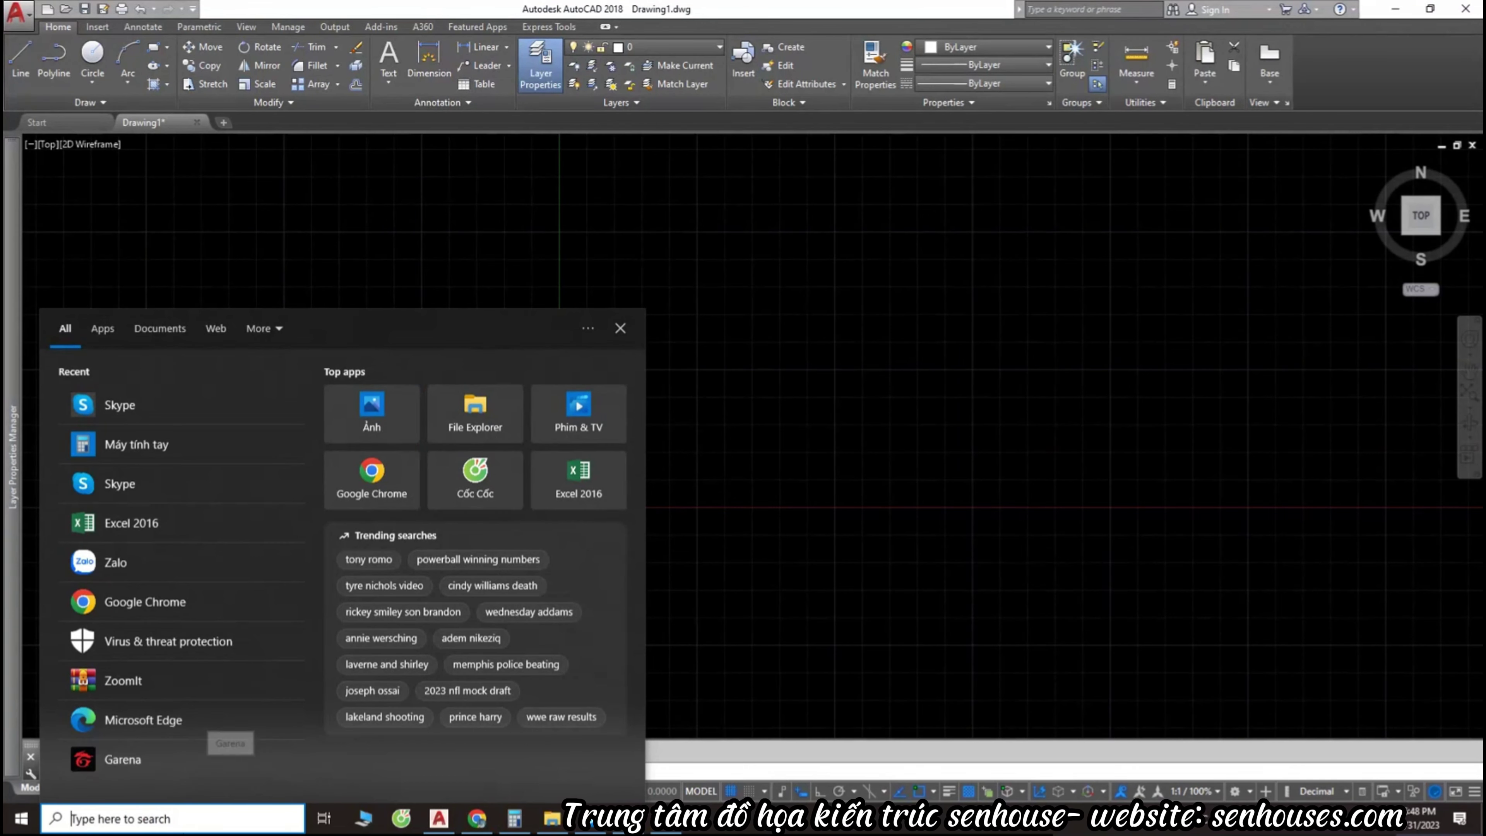
left_click(120, 676)
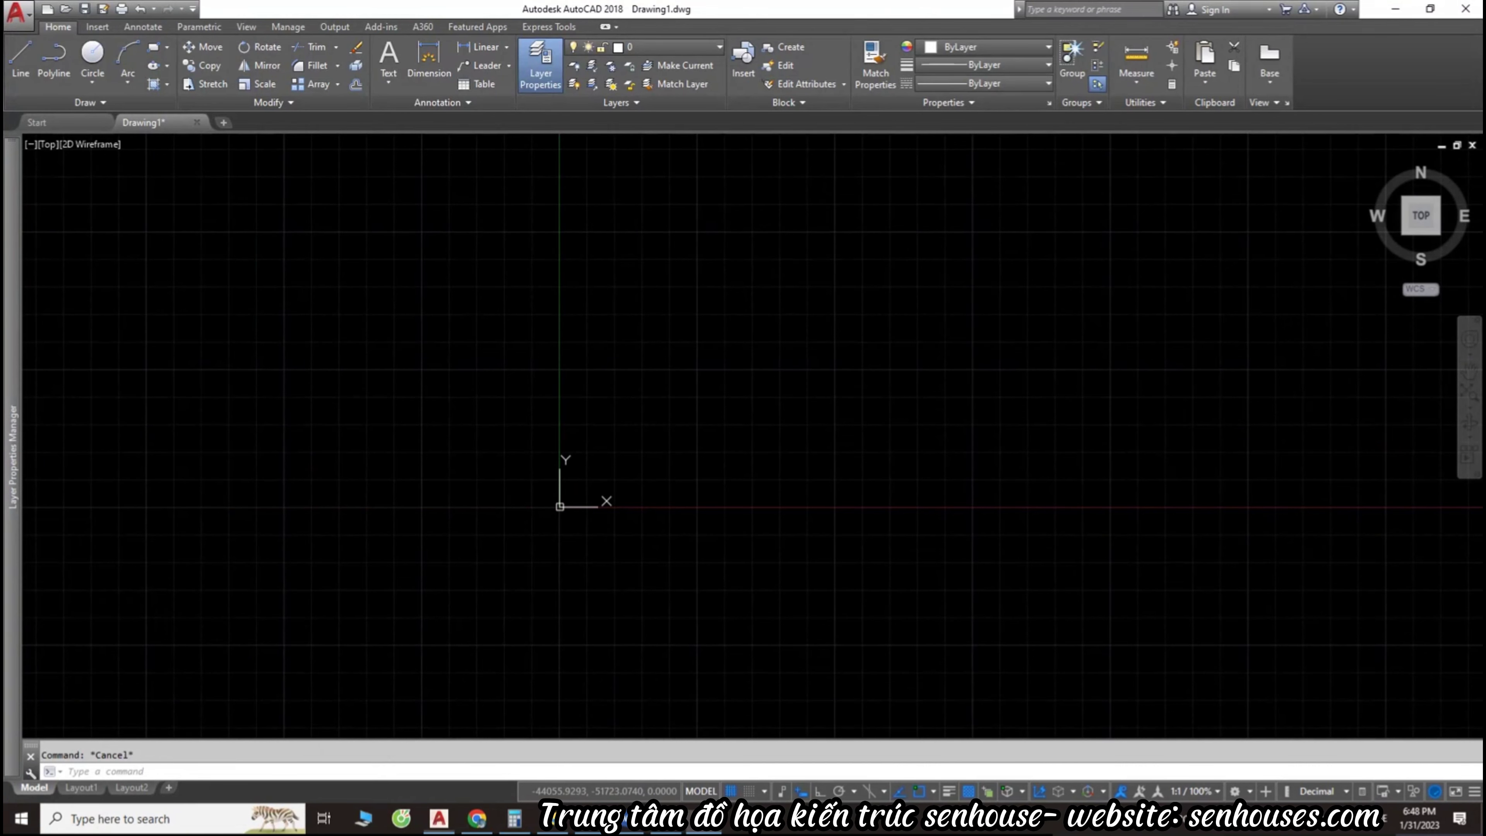
key("ctrl+1")
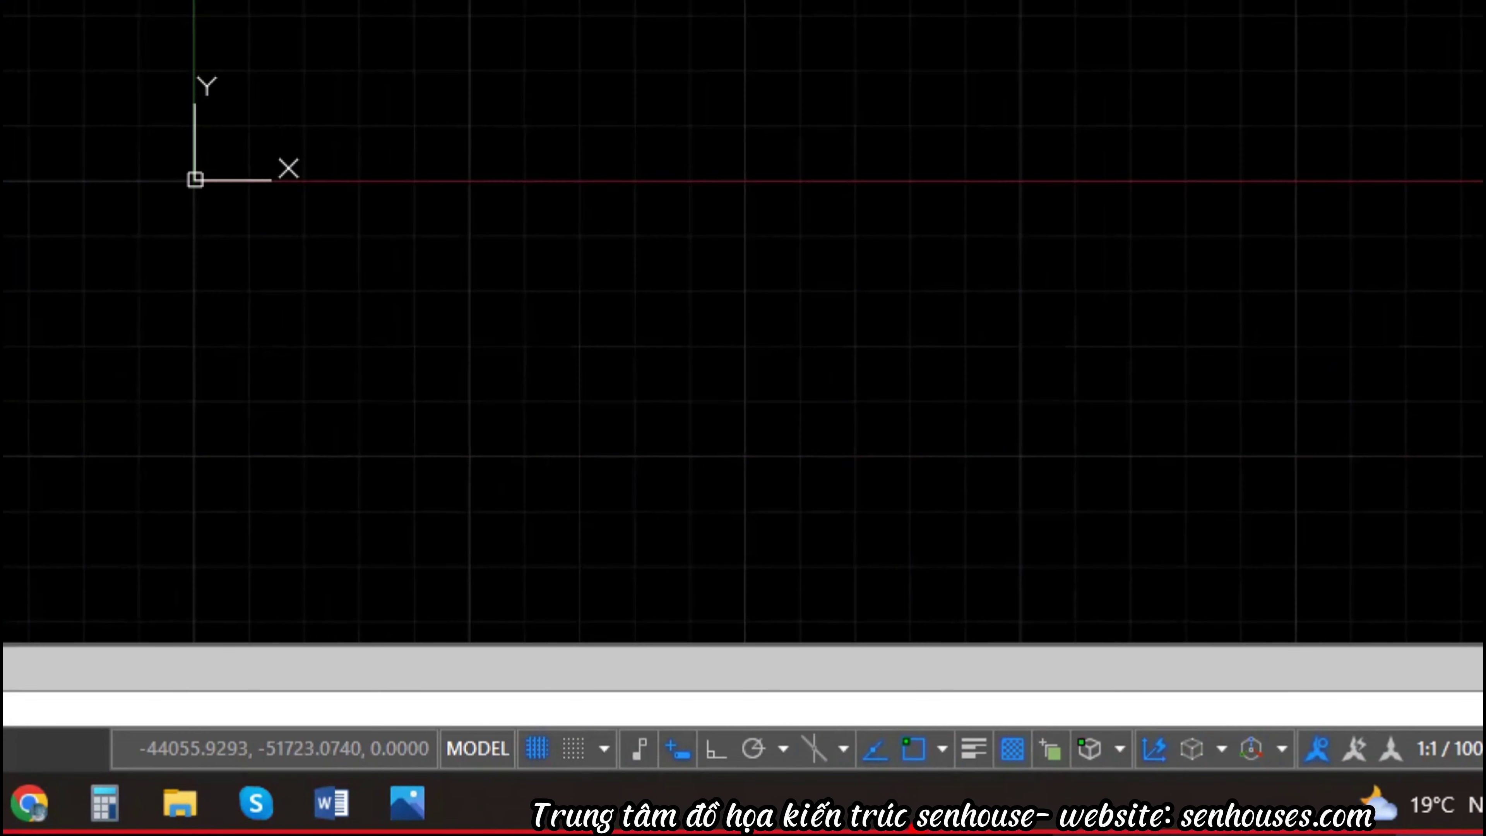
left_click_drag(88, 709, 1471, 749, "ctrl")
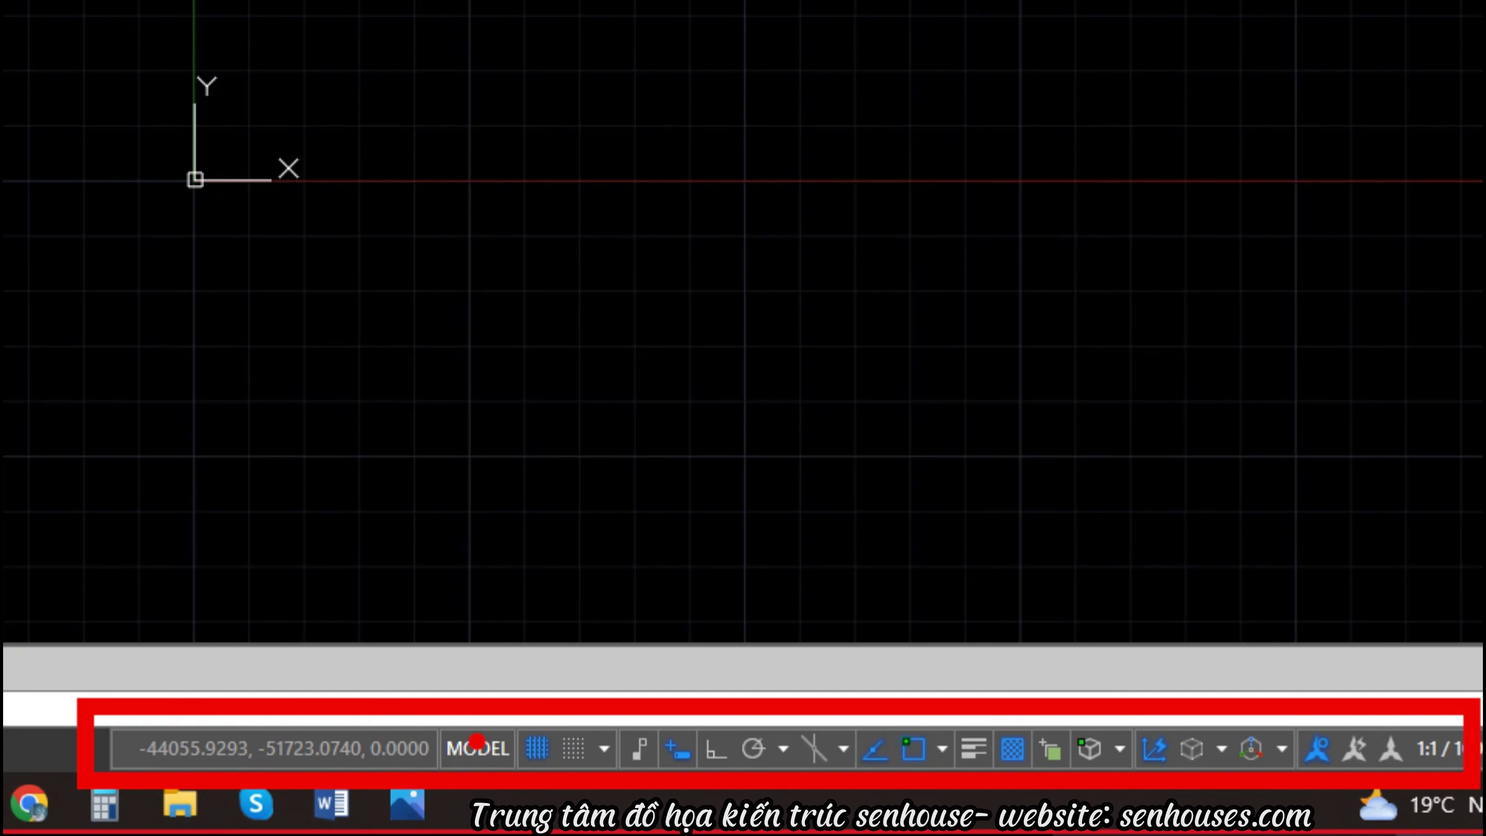
mouse_move(477, 734)
left_mouse_down()
mouse_move(544, 562)
mouse_move(574, 576)
left_mouse_up()
mouse_move(295, 737)
left_mouse_down()
mouse_move(360, 576)
mouse_move(397, 606)
left_mouse_up()
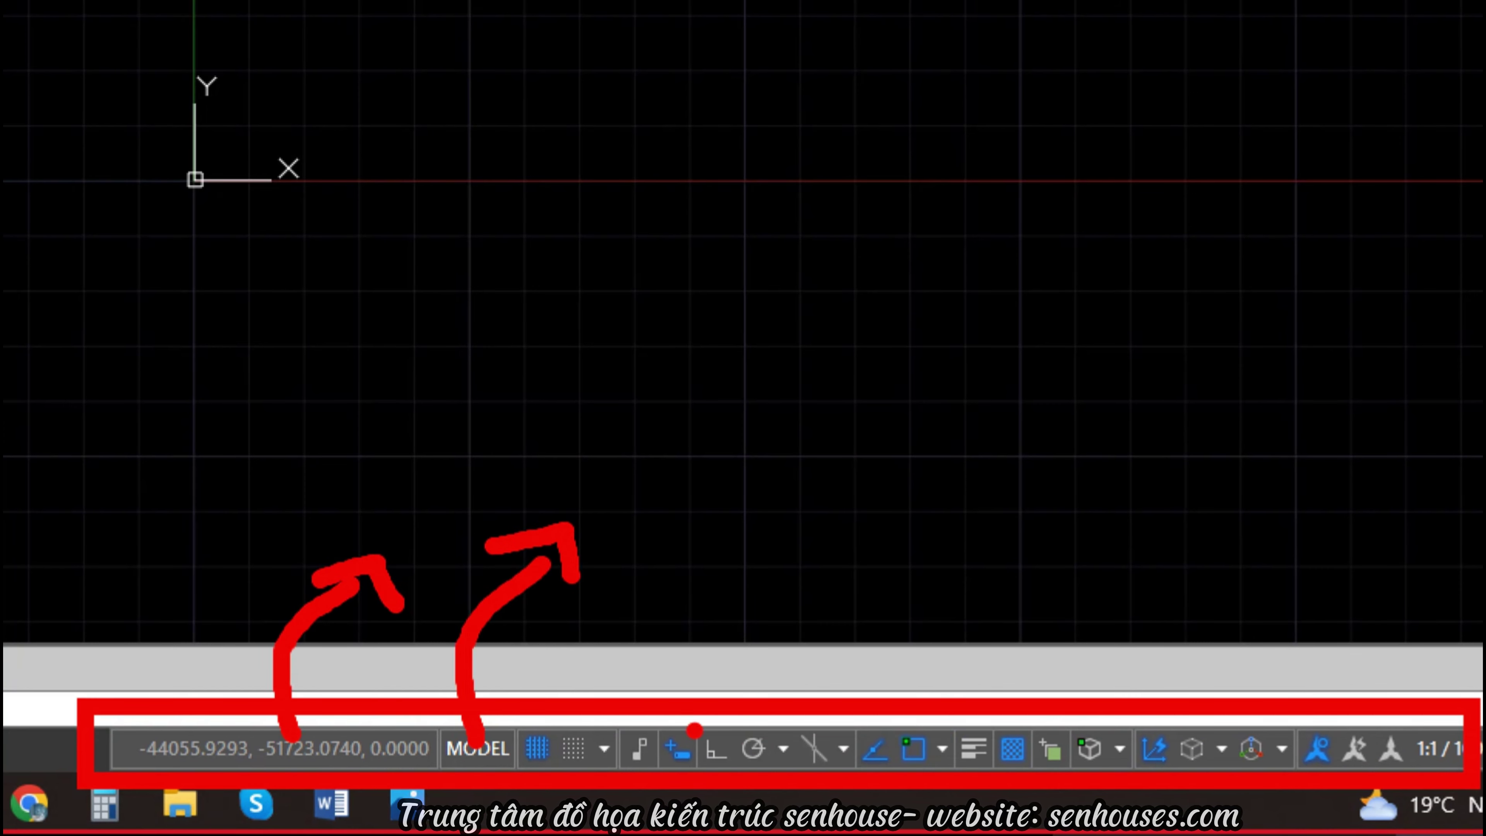
mouse_move(634, 715)
left_mouse_down()
mouse_move(782, 674)
mouse_move(1310, 643)
mouse_move(1427, 680)
left_mouse_up()
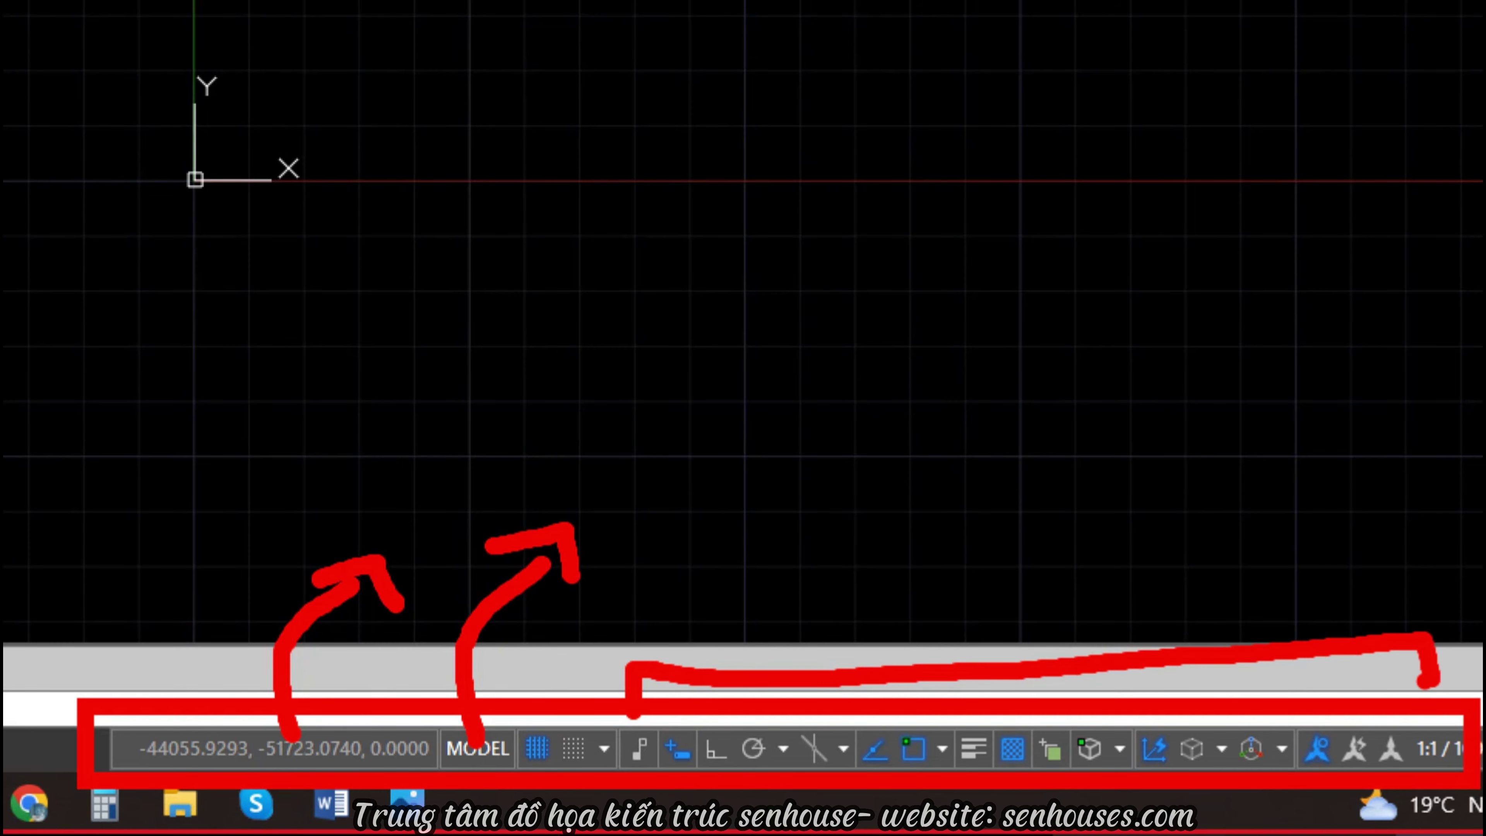
key("Escape")
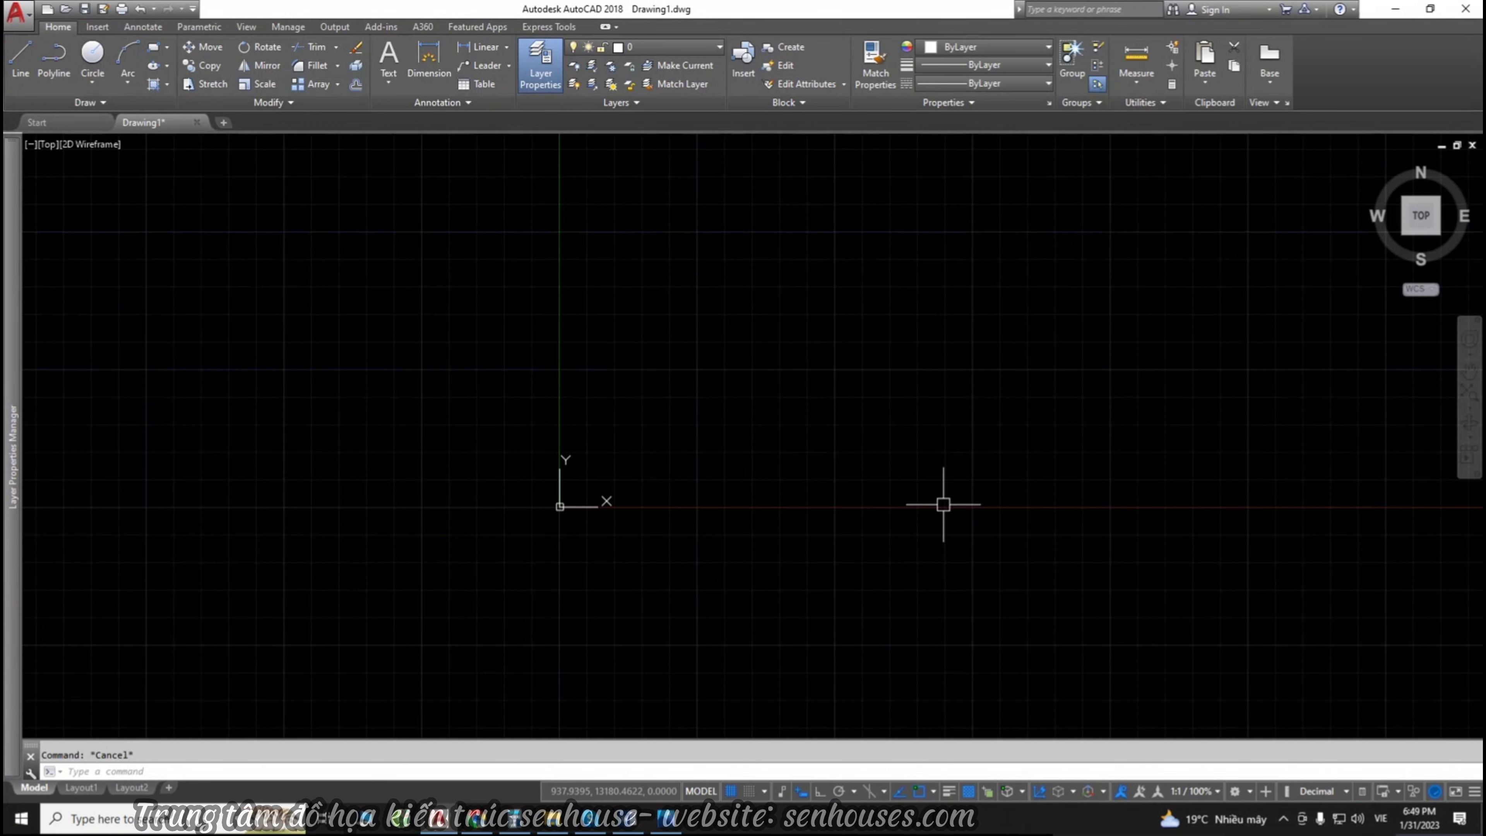
left_click(928, 488)
key("Escape")
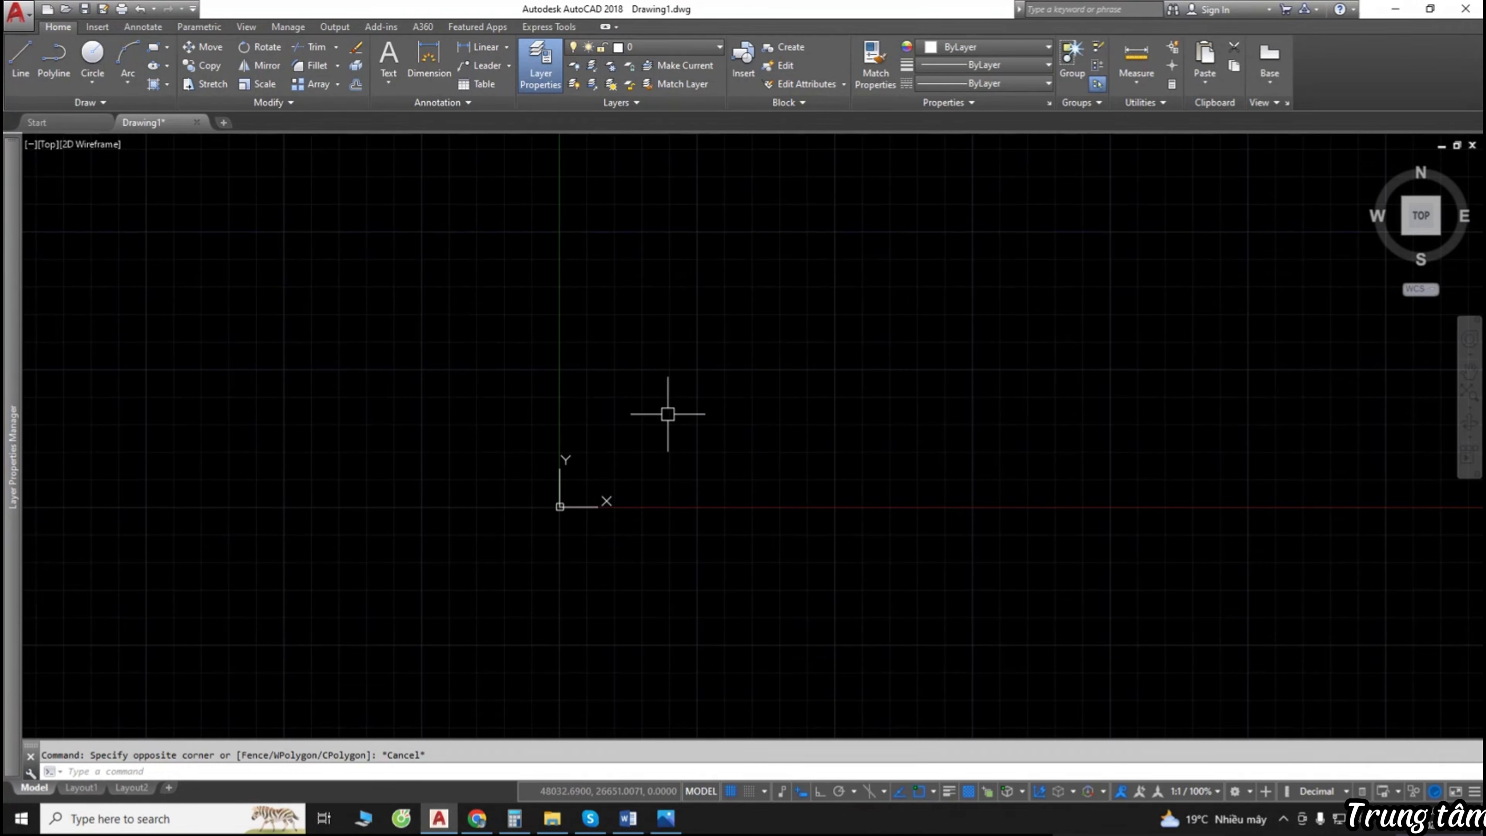
left_click(695, 381)
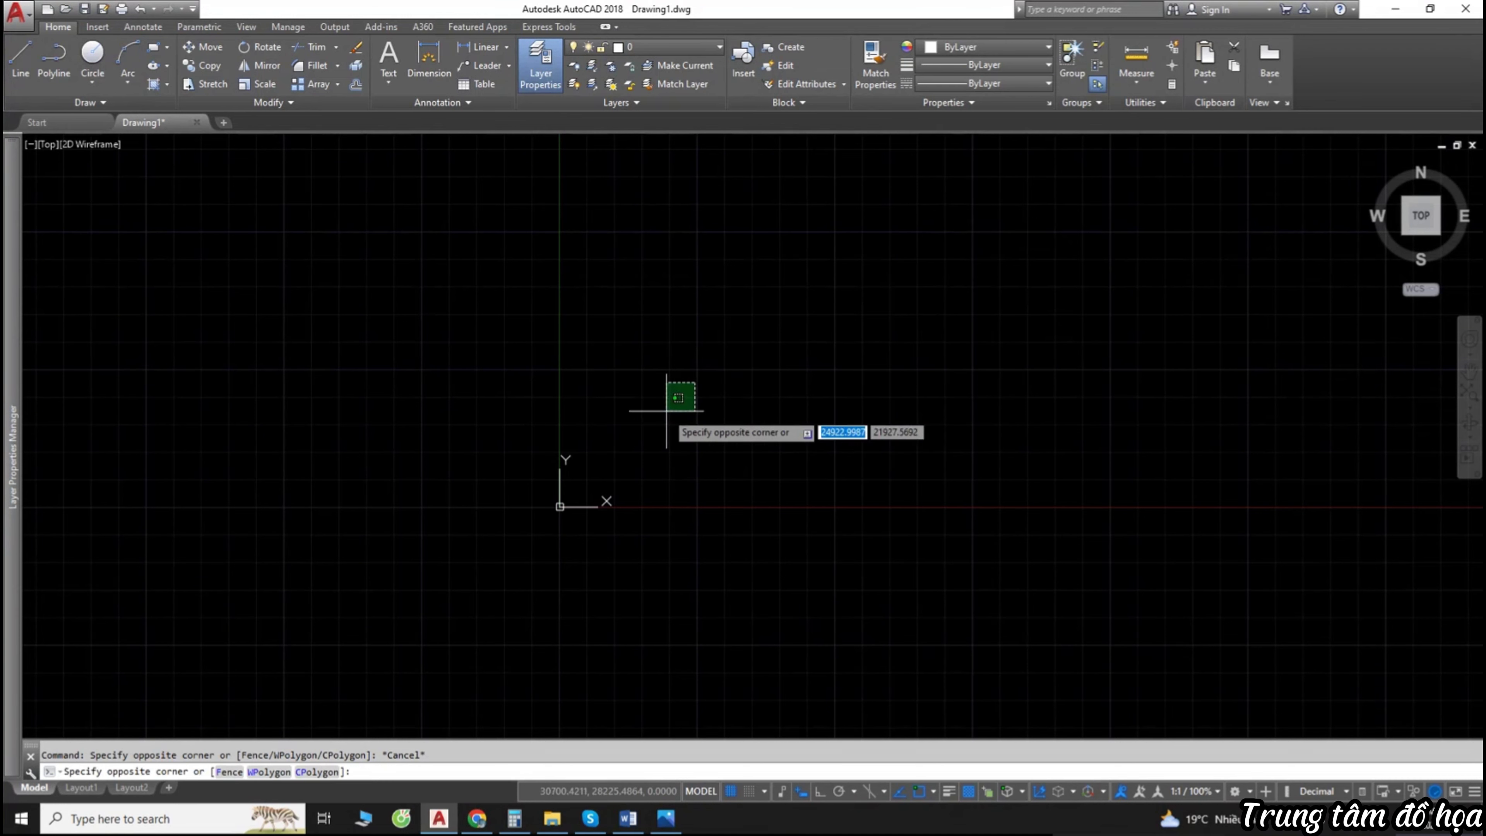
key("Escape")
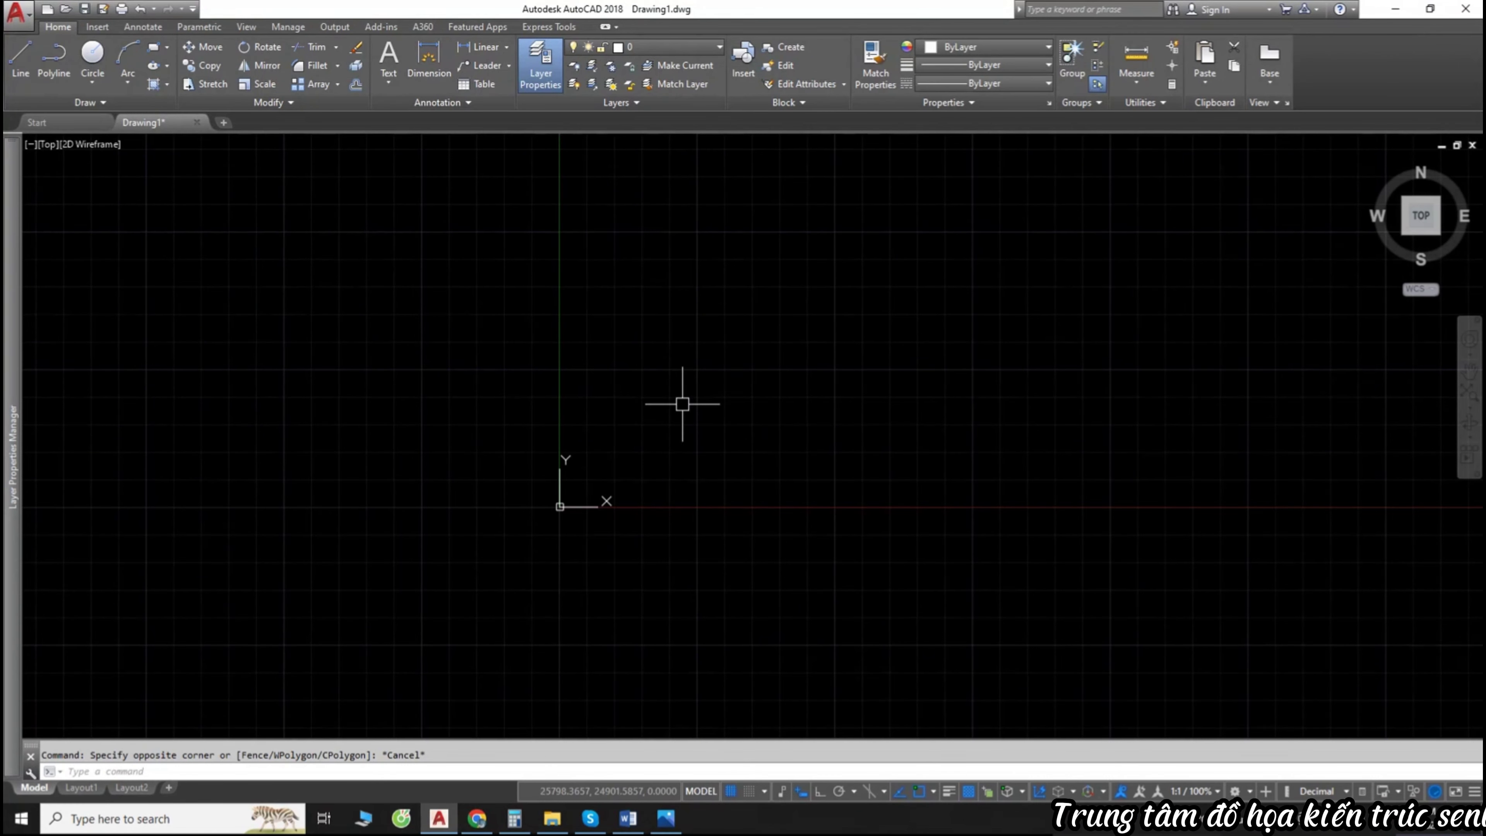
middle_click_drag(588, 521, 570, 503)
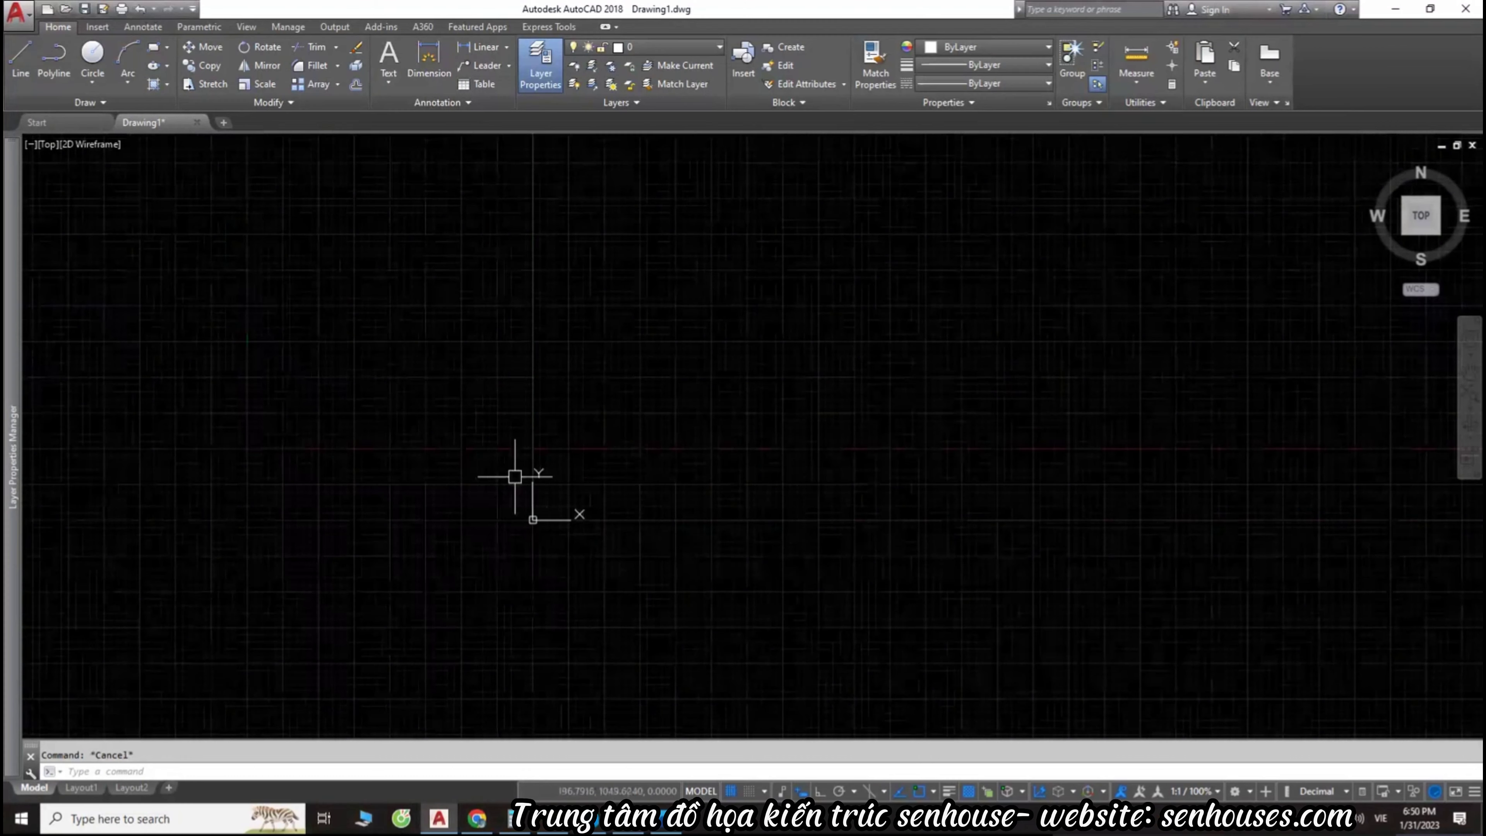
left_click(490, 435)
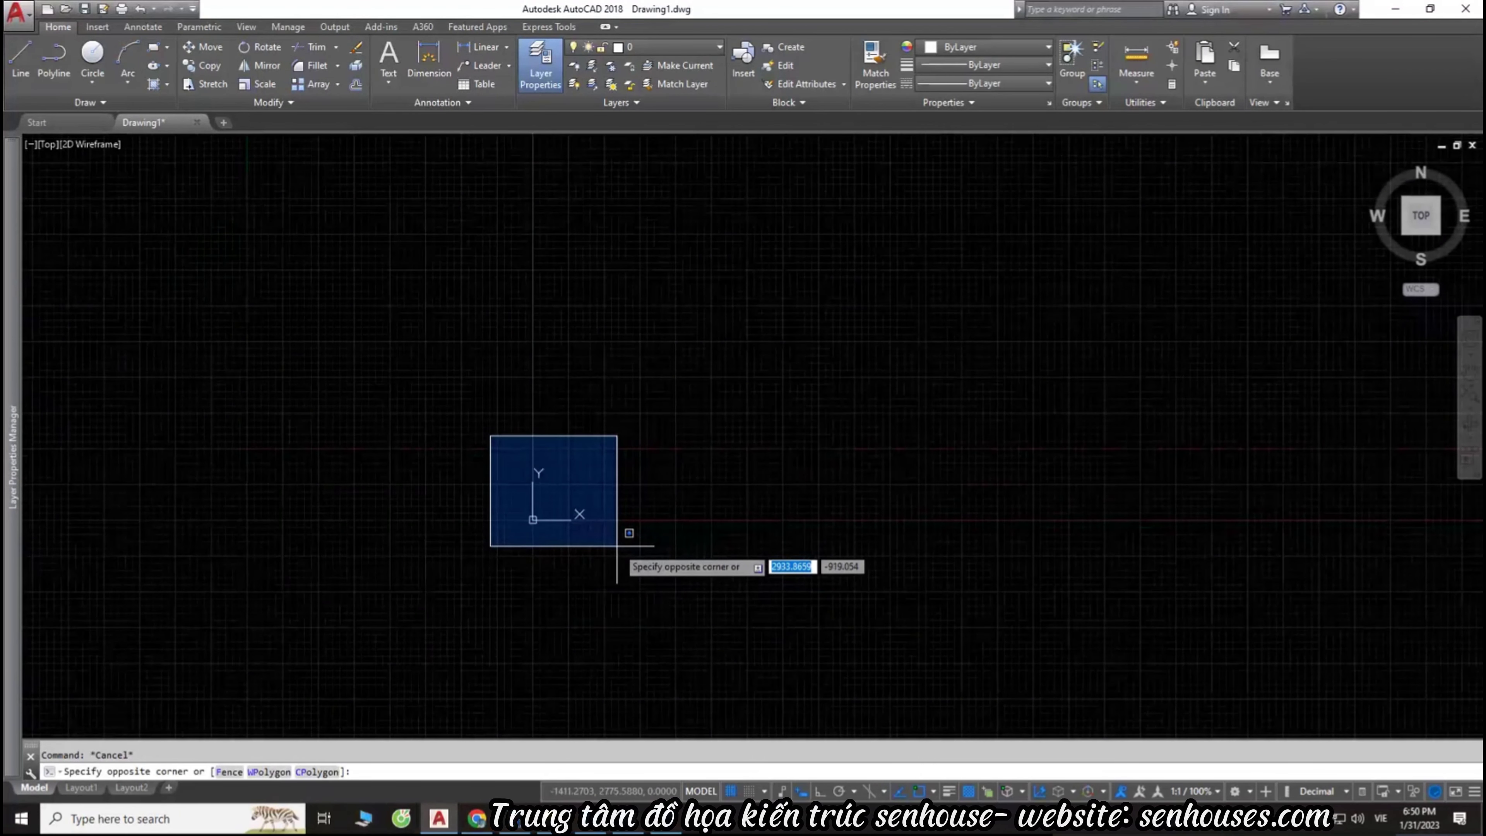
key("Escape")
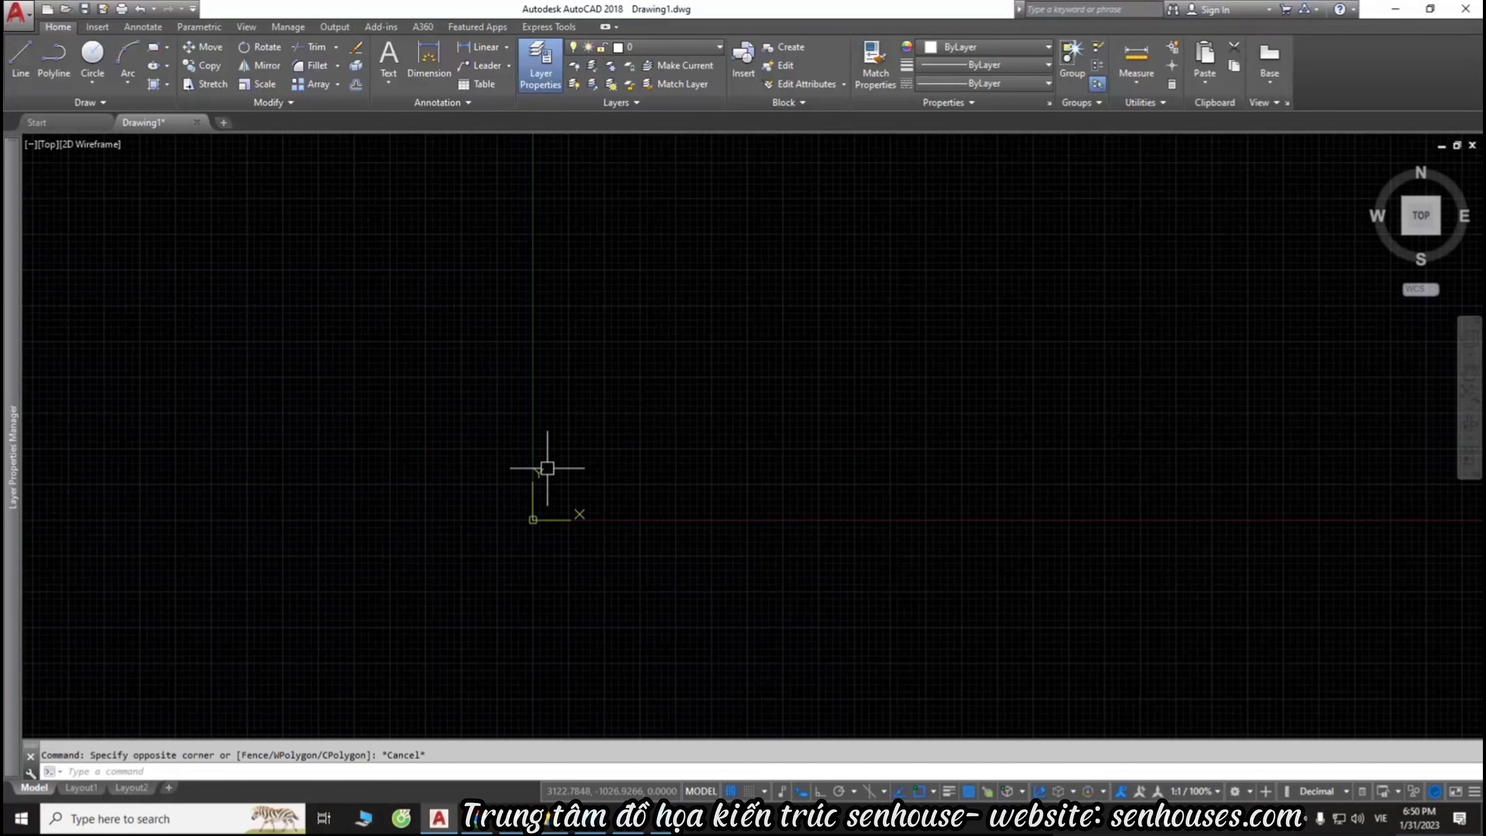
Step: Pan the empty Drawing1 down-left, then slightly back up, and cancel with Esc
middle_click_drag(633, 424, 559, 519)
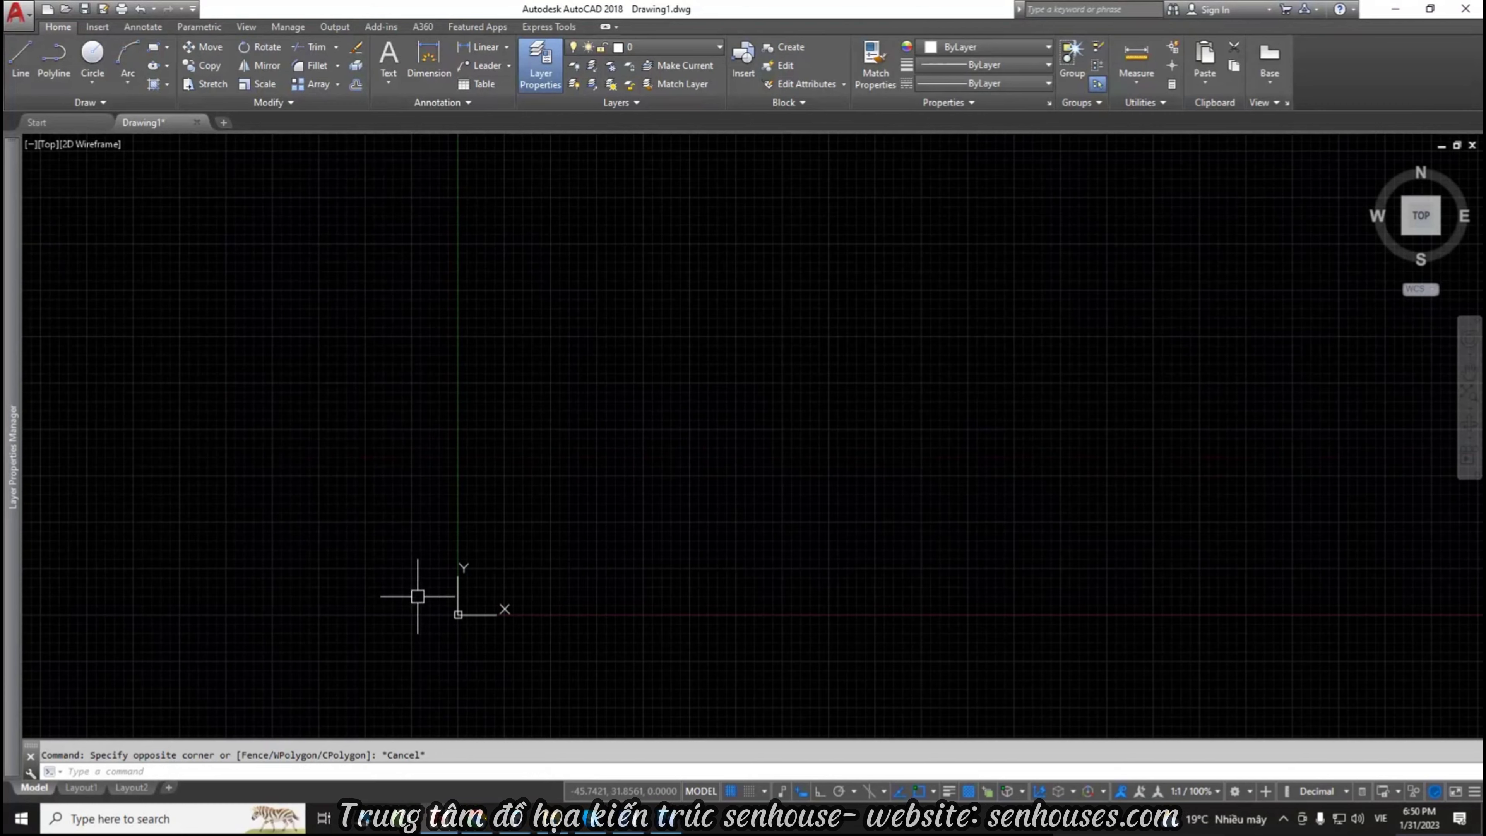
mouse_move(574, 640)
middle_mouse_down()
mouse_move(769, 547)
mouse_move(554, 571)
middle_mouse_up()
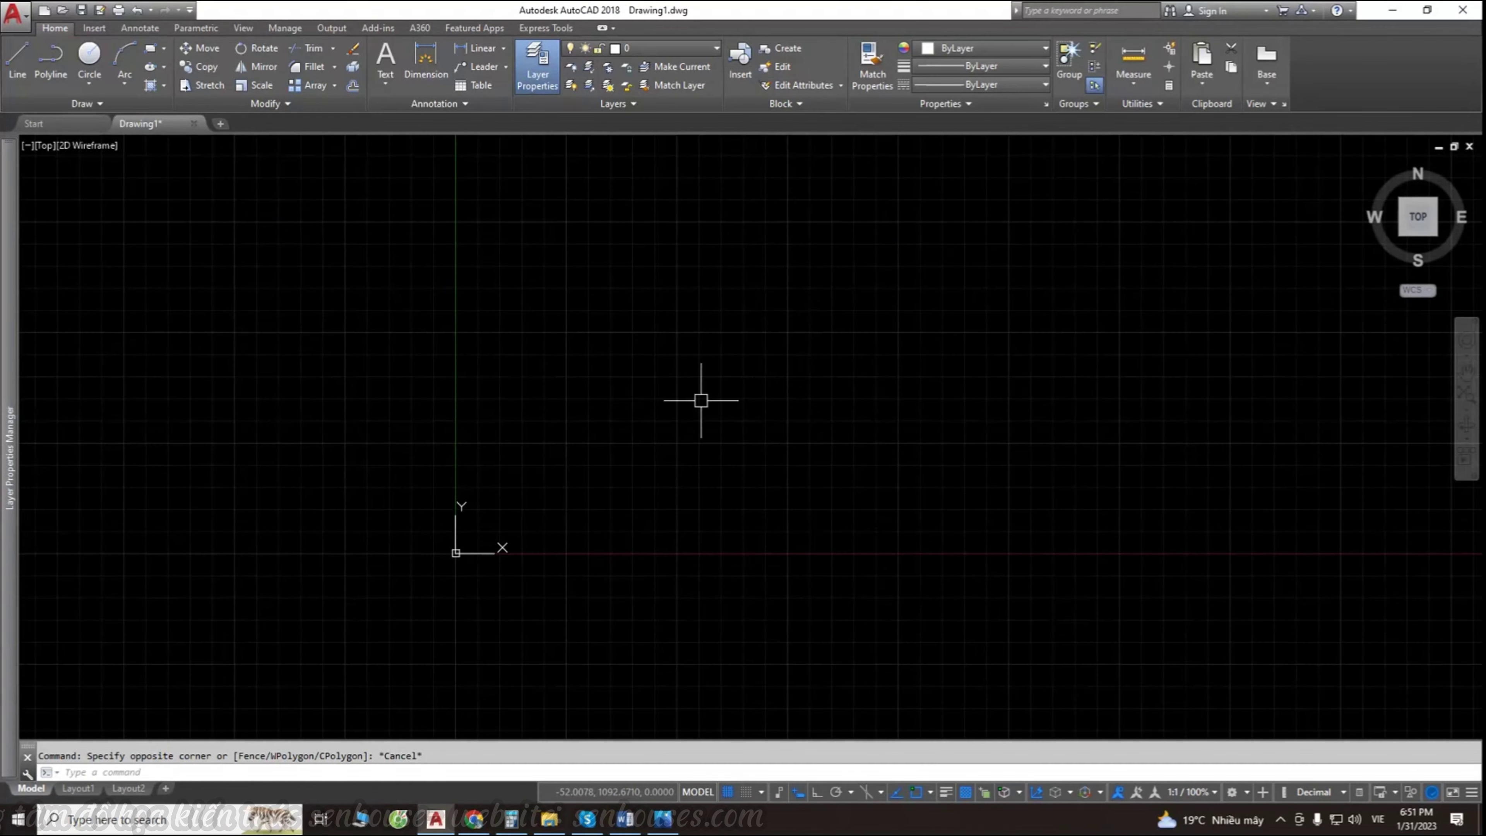
key("Escape")
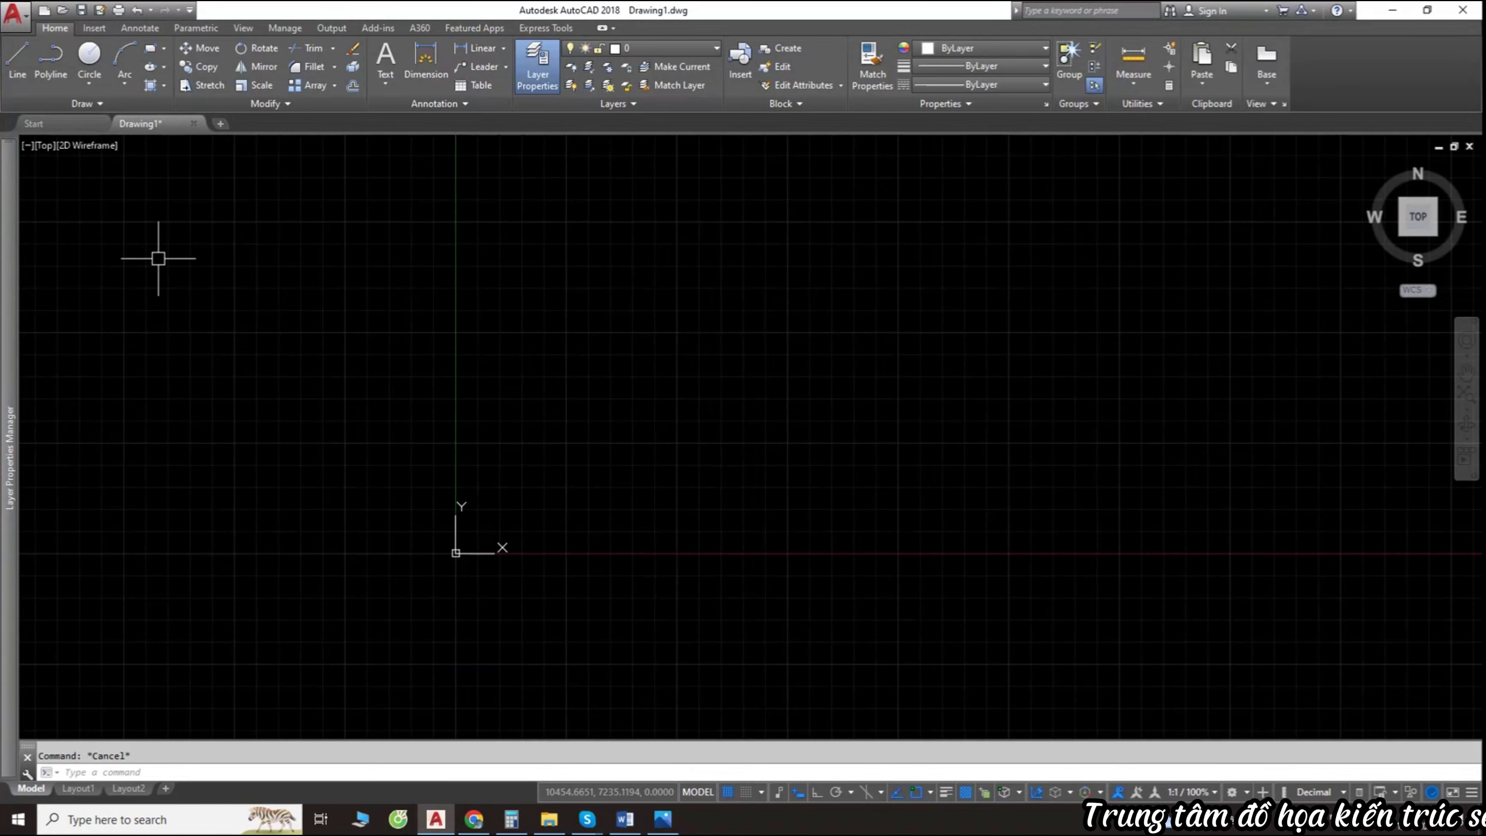
Step: Quit AutoCAD without saving Drawing1 and relaunch it from the desktop icon
left_click(50, 119)
left_click(310, 357)
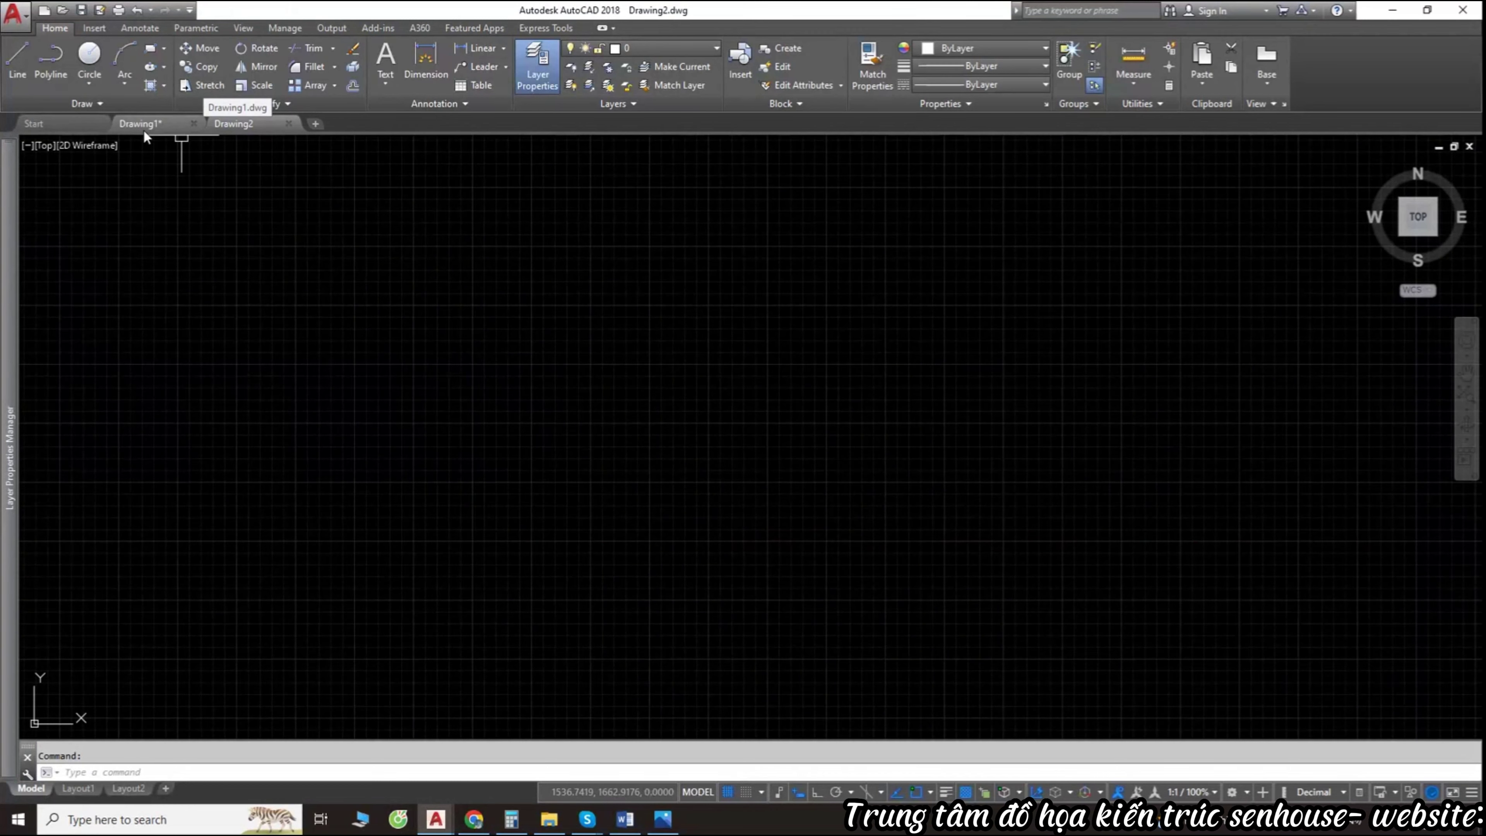
key("ctrl+q")
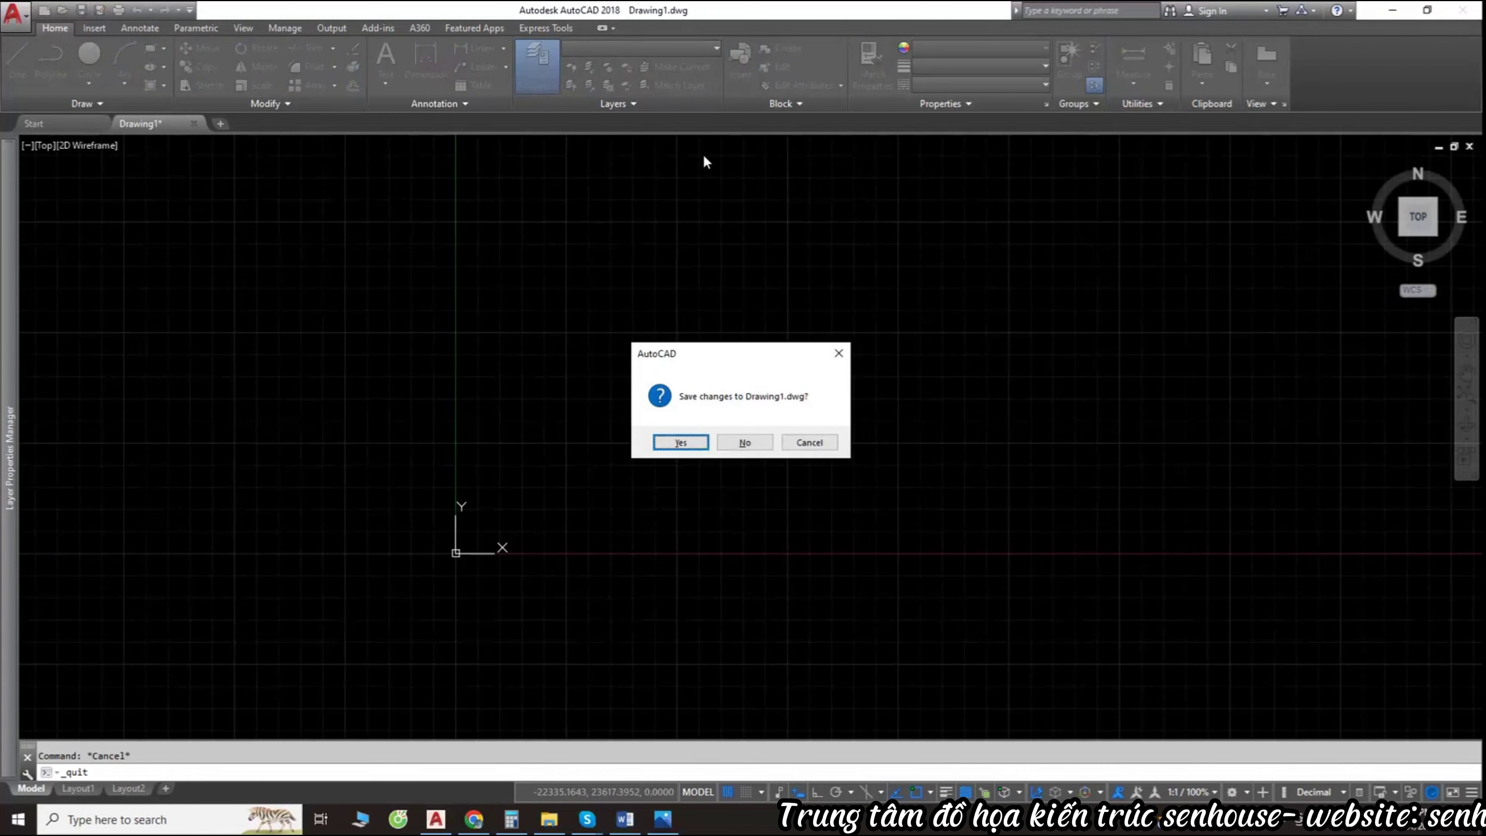
left_click(745, 442)
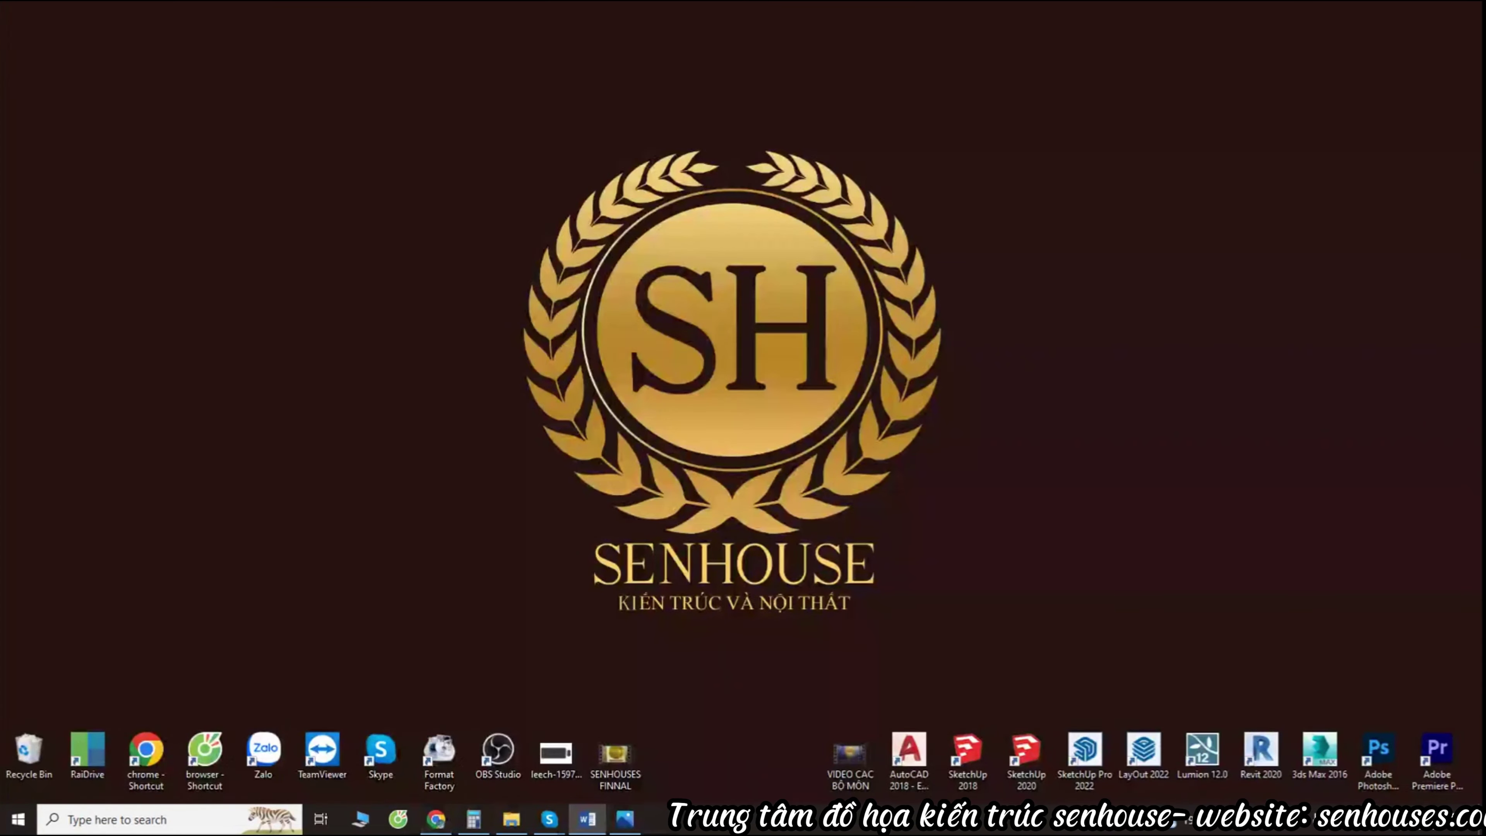
double_click(908, 752)
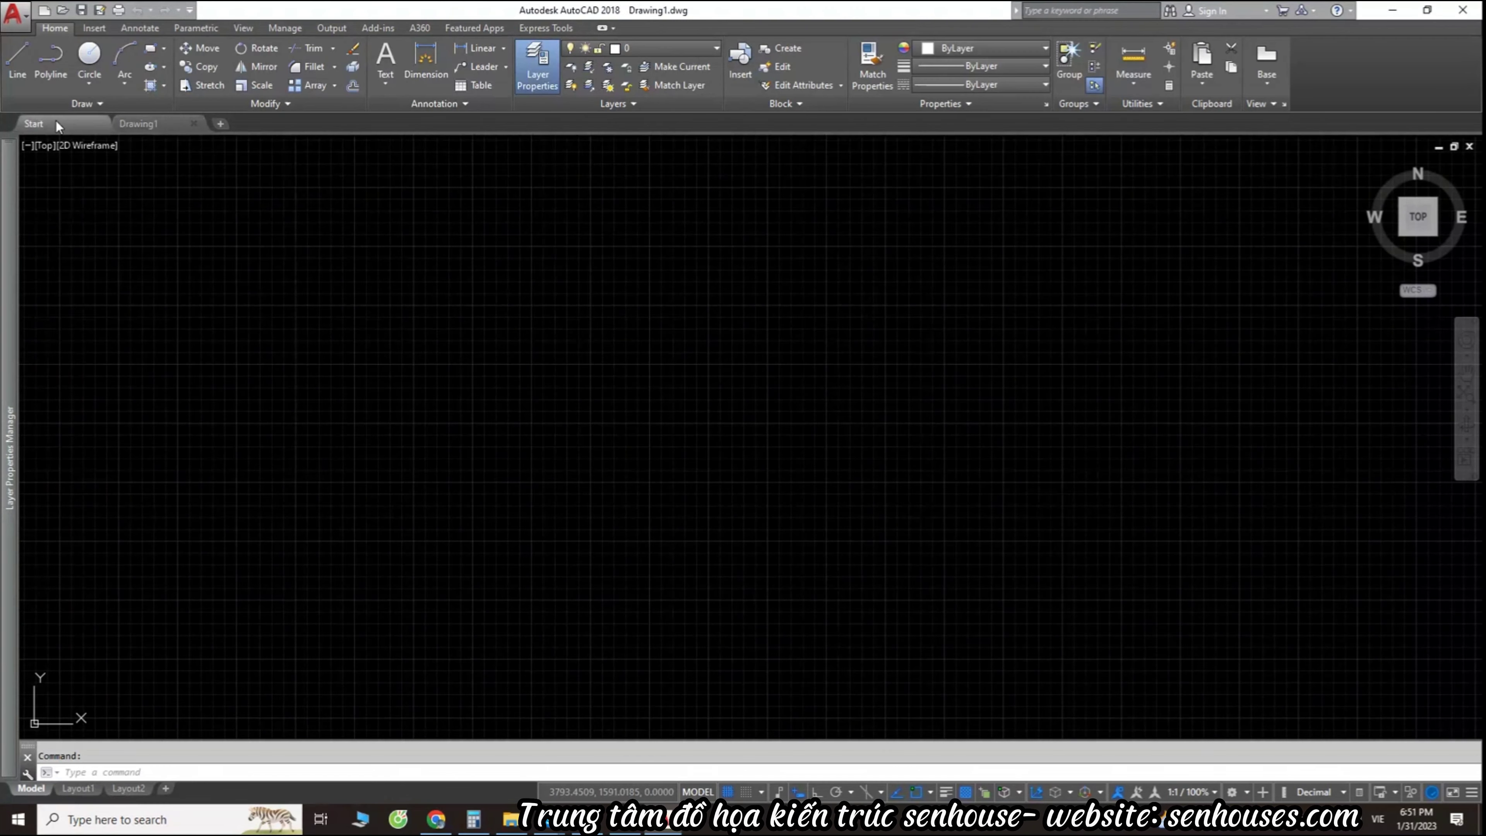
Step: Create Drawing2 from the acadiso.dwt template on the Start page
left_click(57, 125)
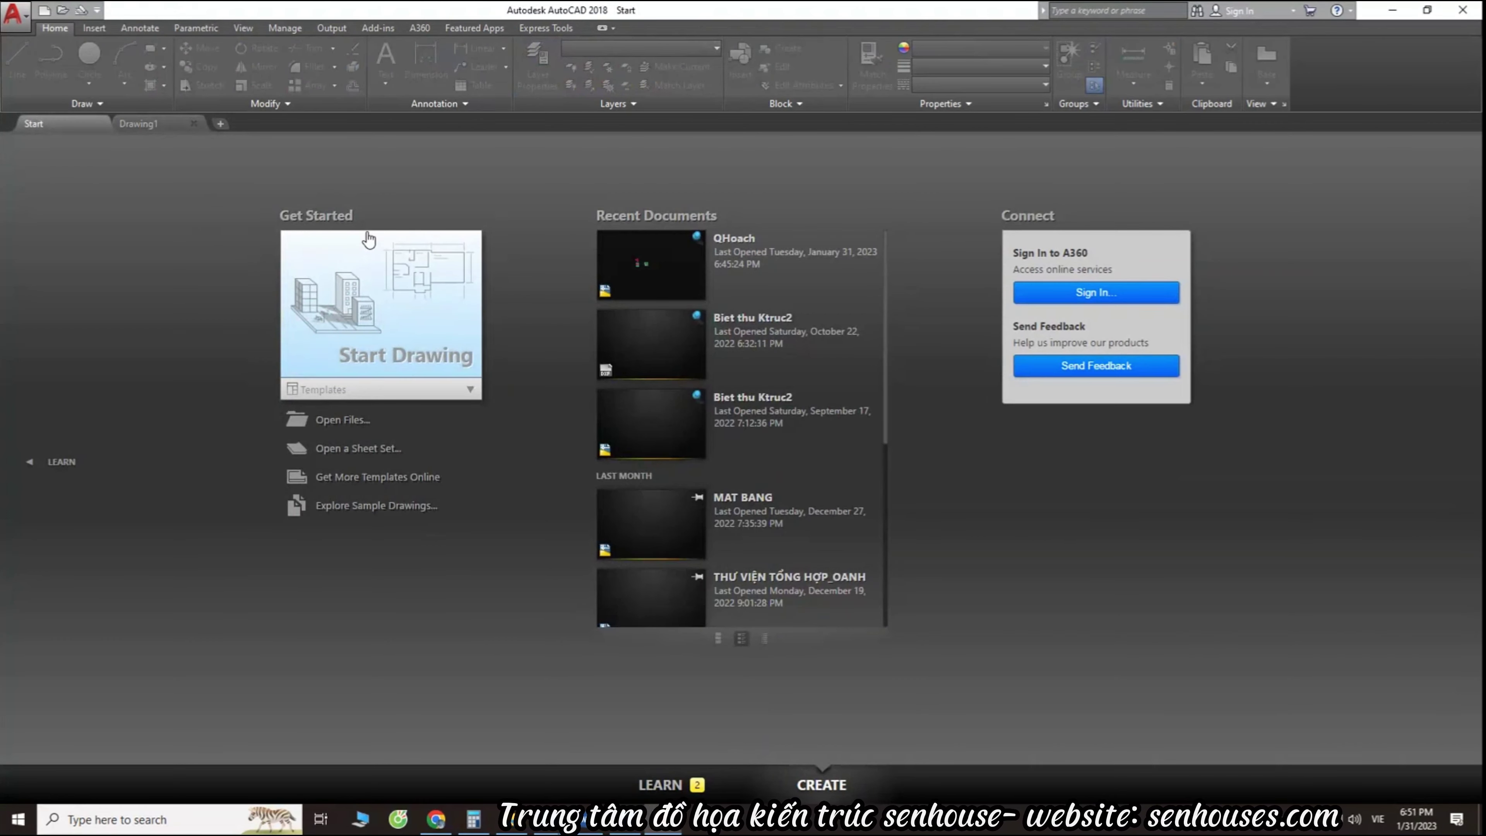
left_click(368, 240)
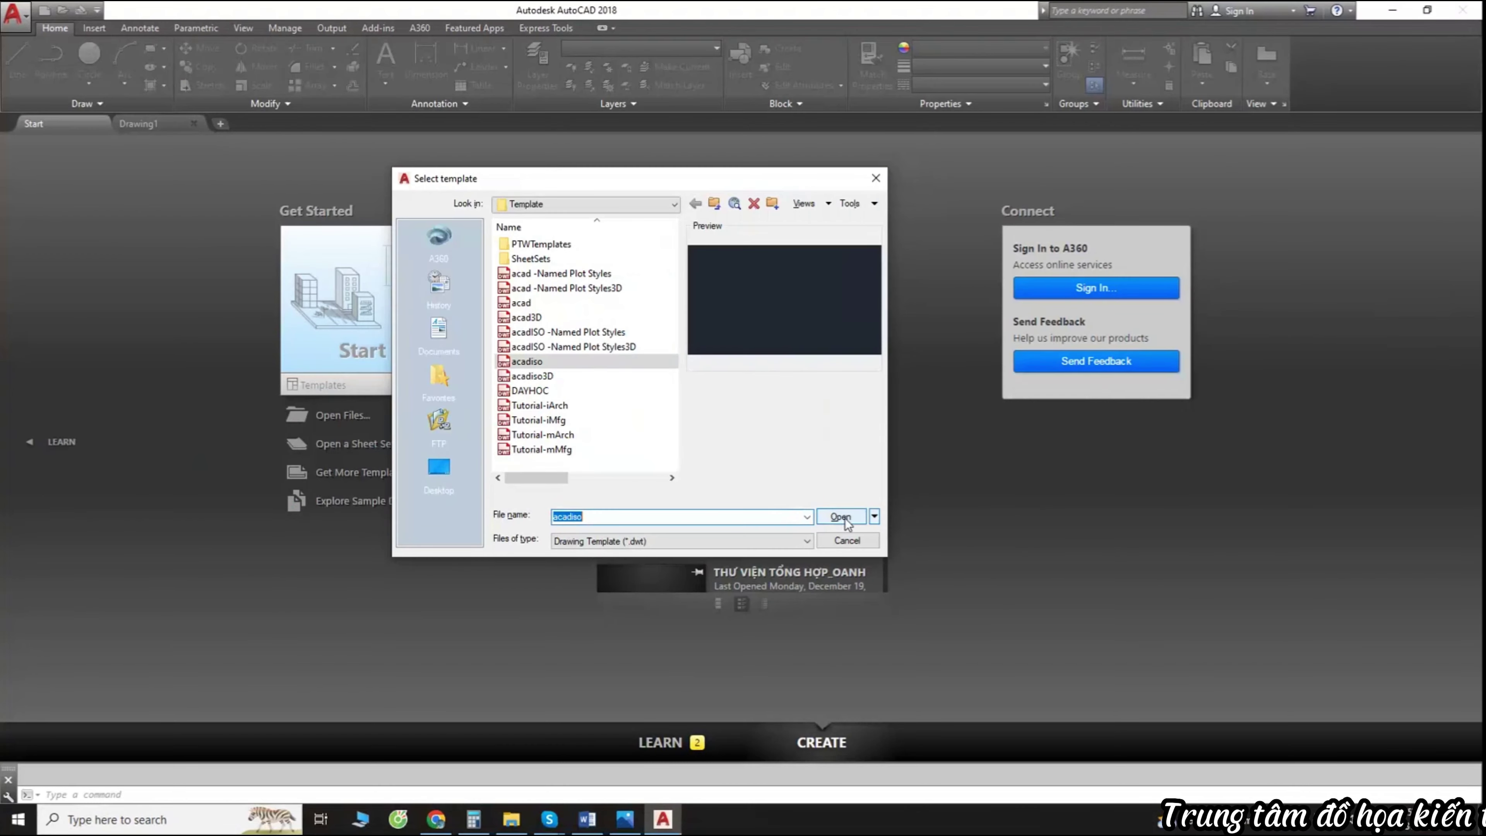
left_click(844, 518)
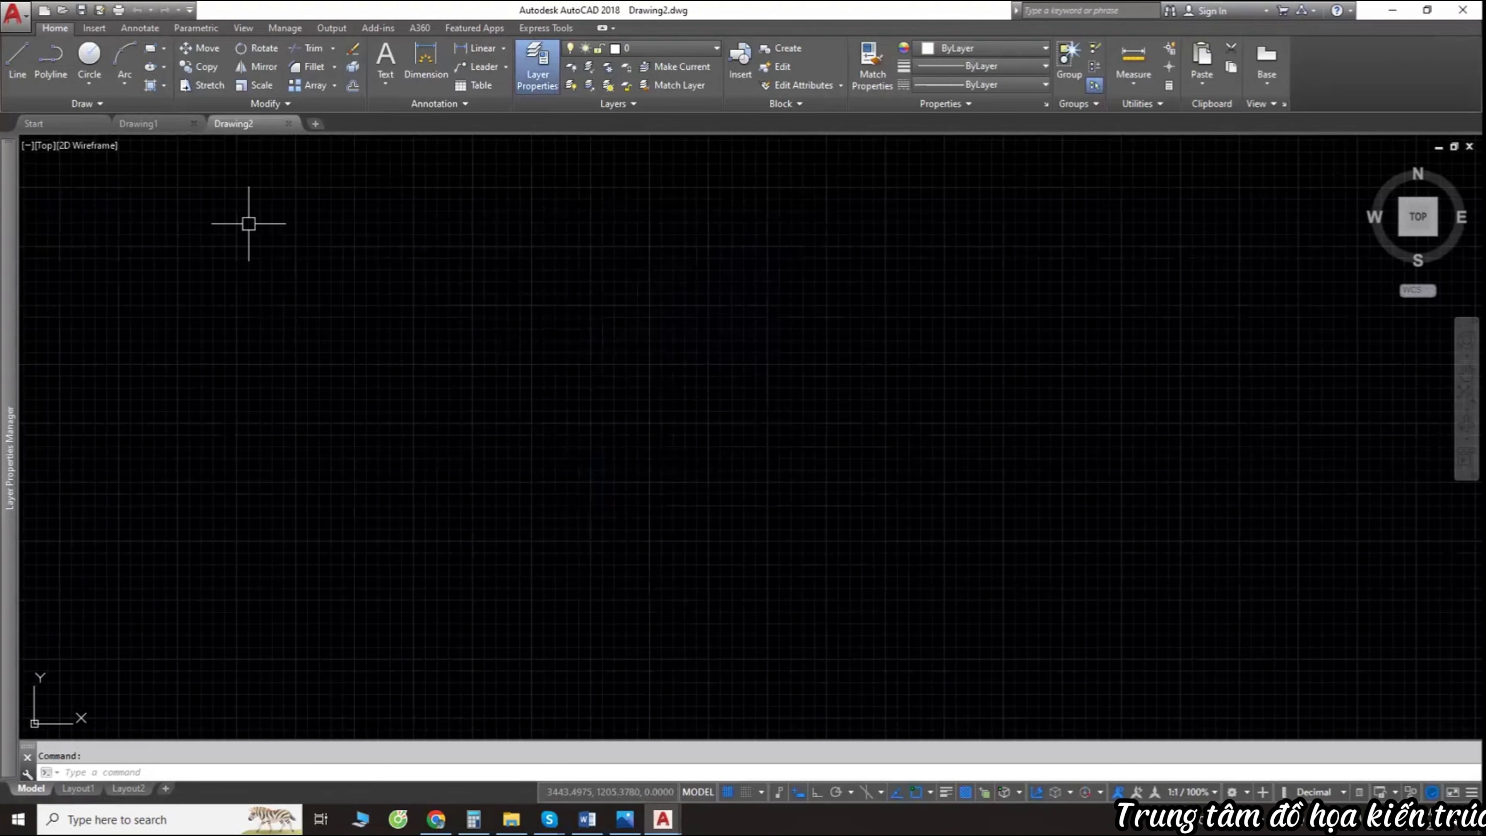
key("Escape")
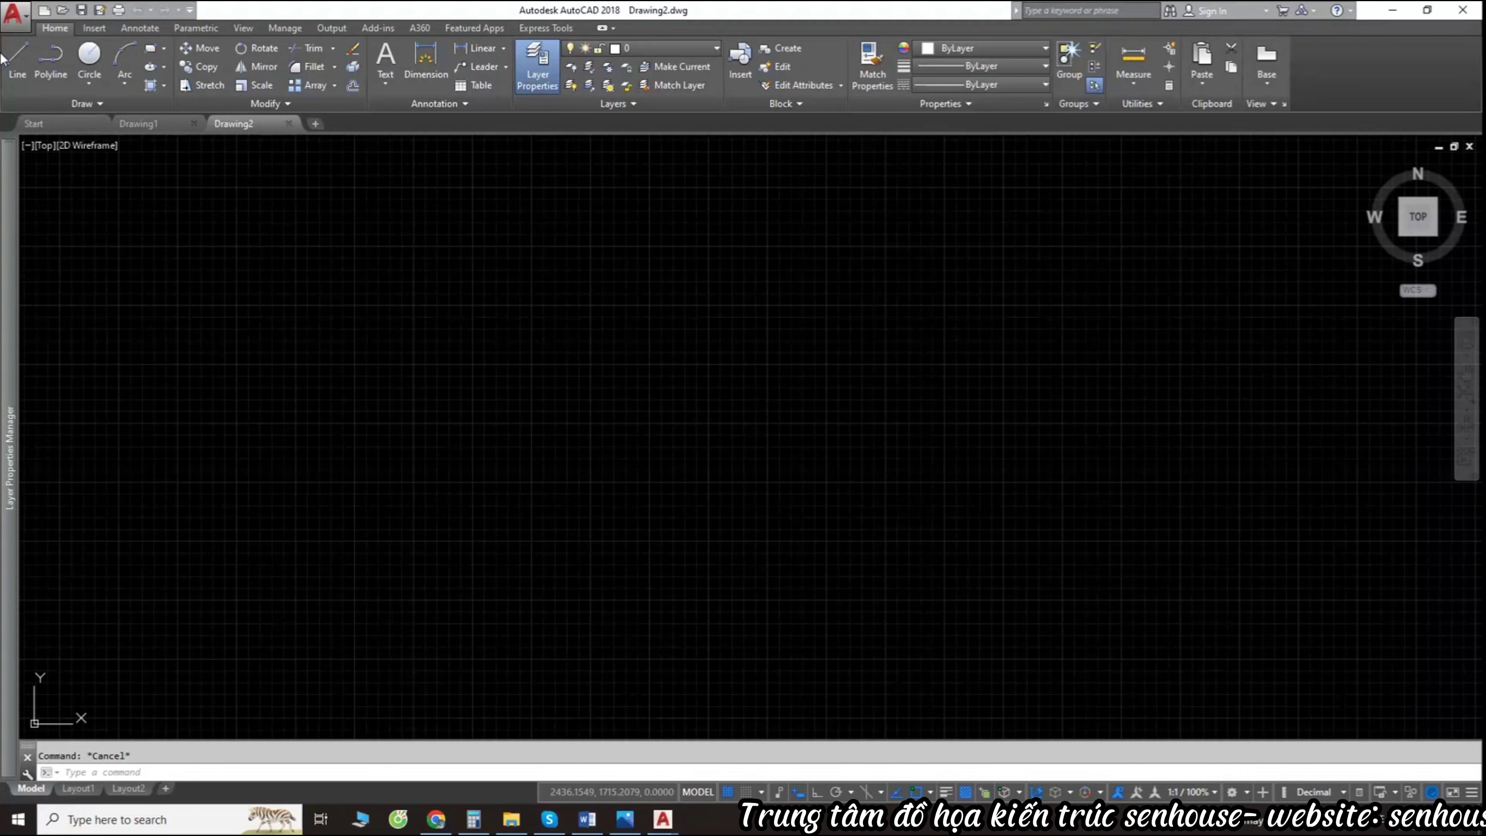
left_click(20, 24)
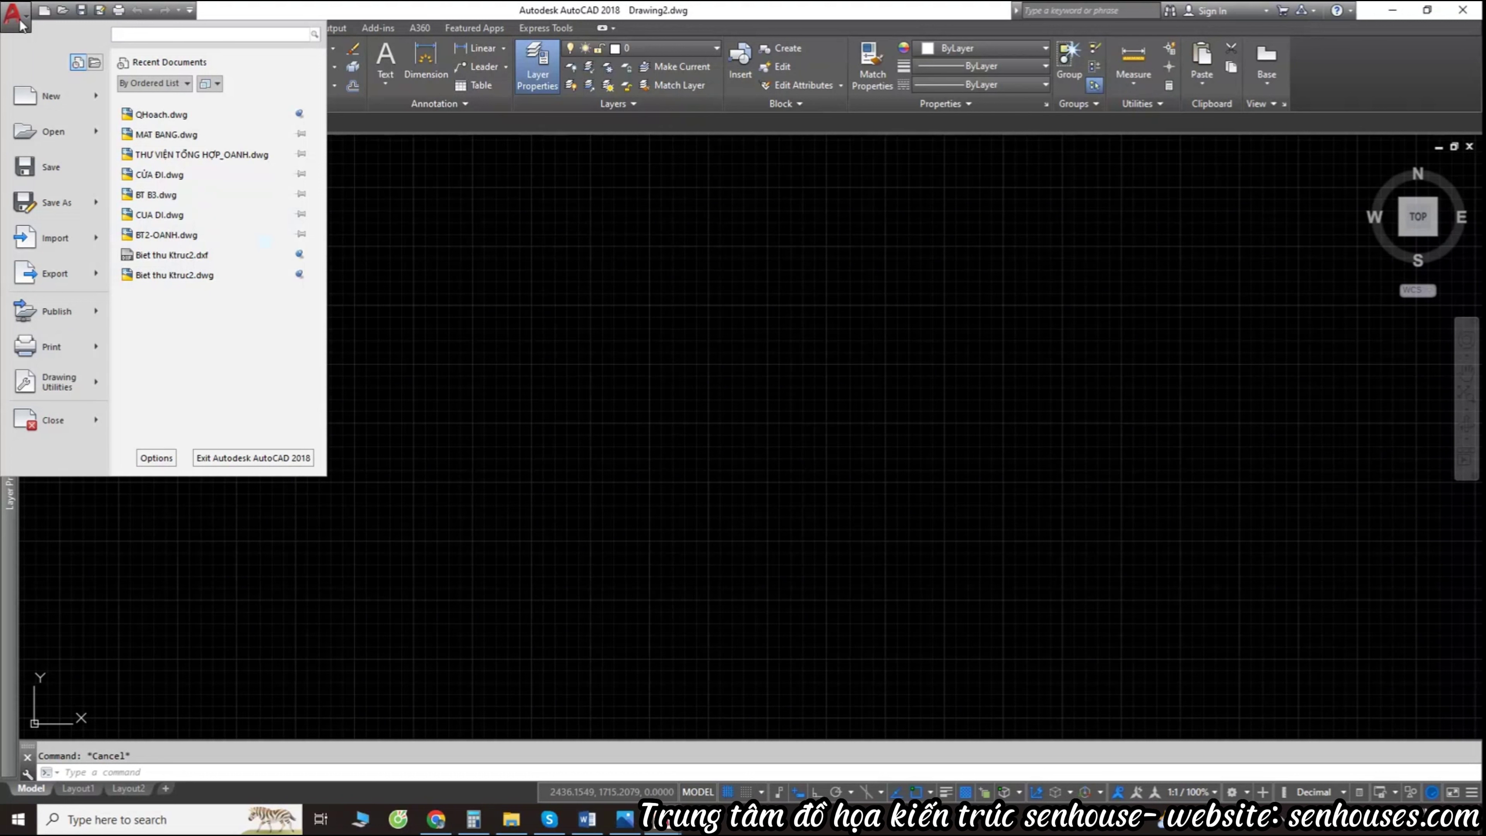
left_click(46, 96)
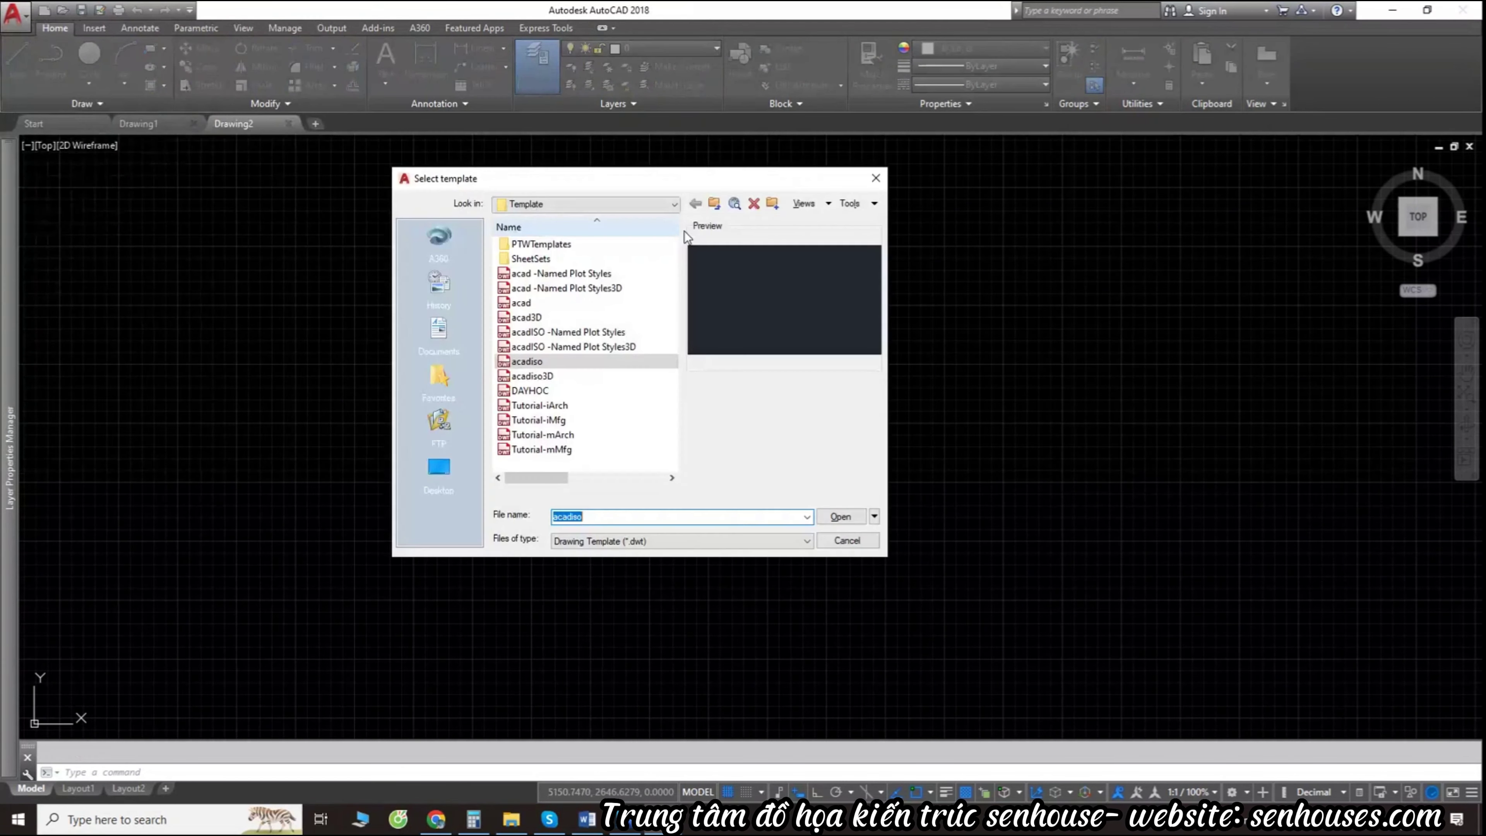
left_click_drag(505, 185, 224, 159)
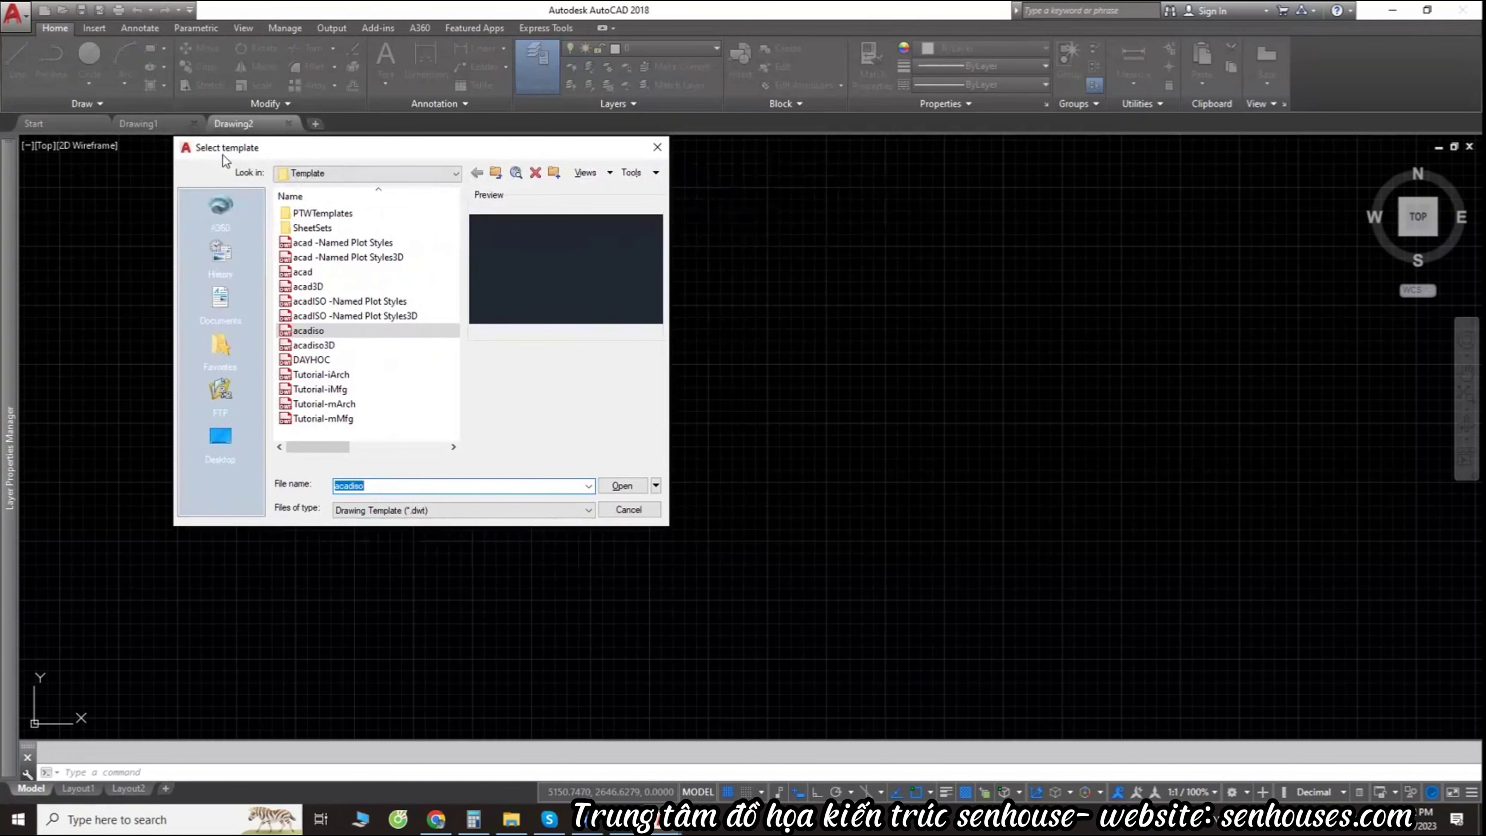
left_click(656, 148)
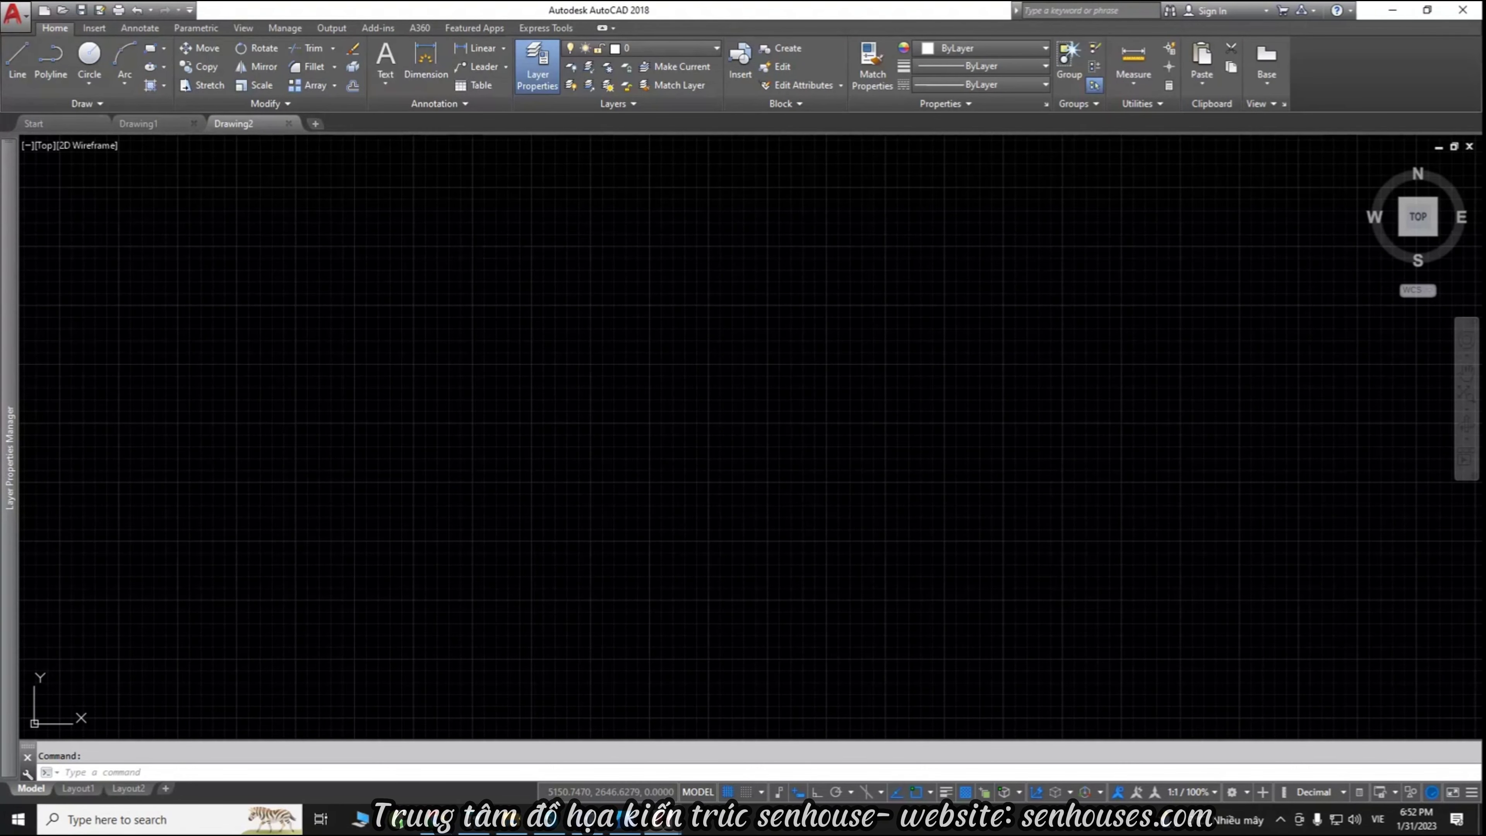
Step: Open BT B3.dwg from the BUỔI 3 folder, dismissing the missing-references warning
key("ctrl+o")
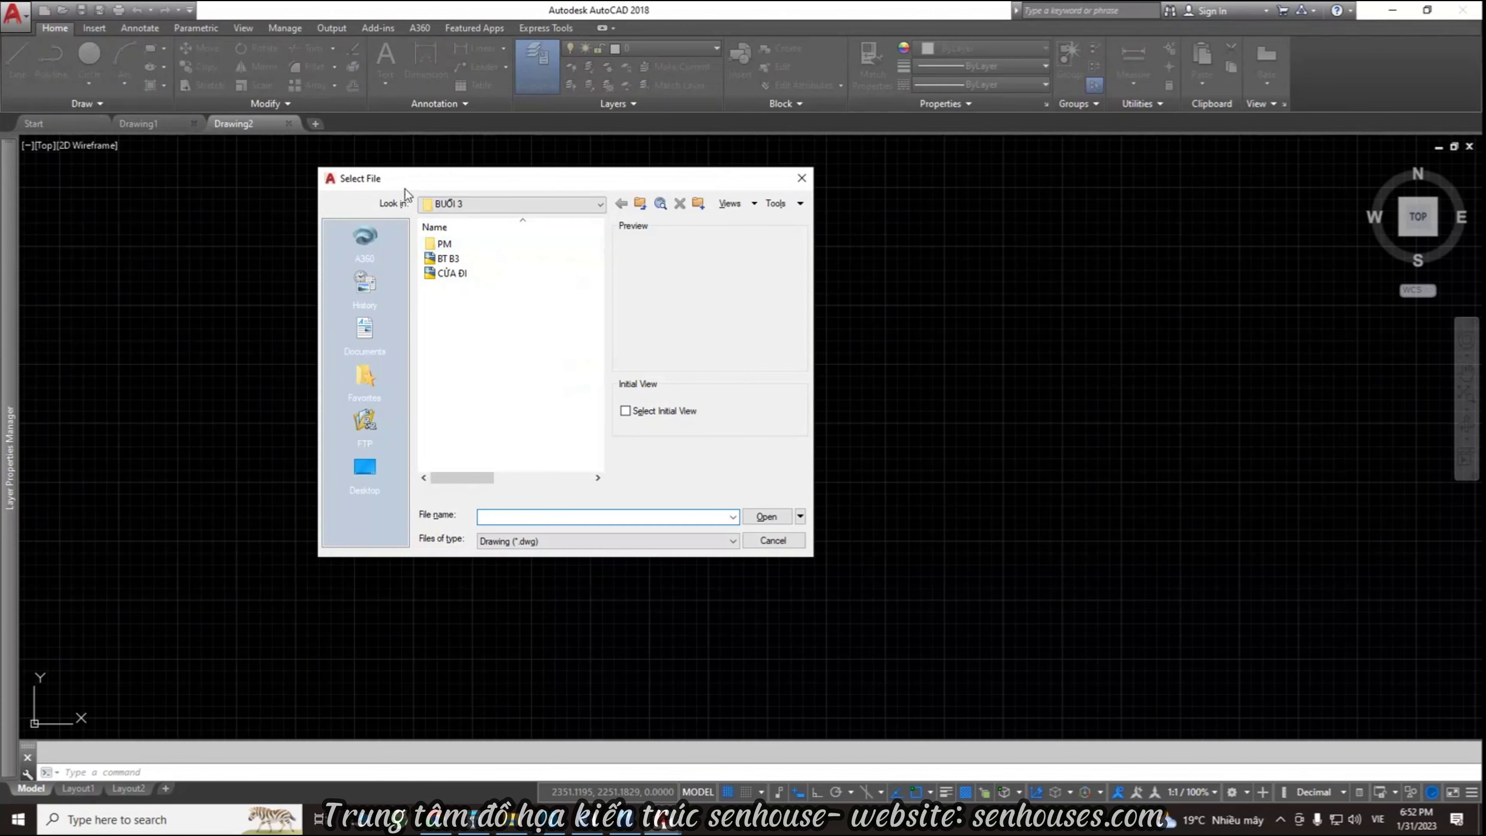
left_click_drag(405, 188, 301, 226)
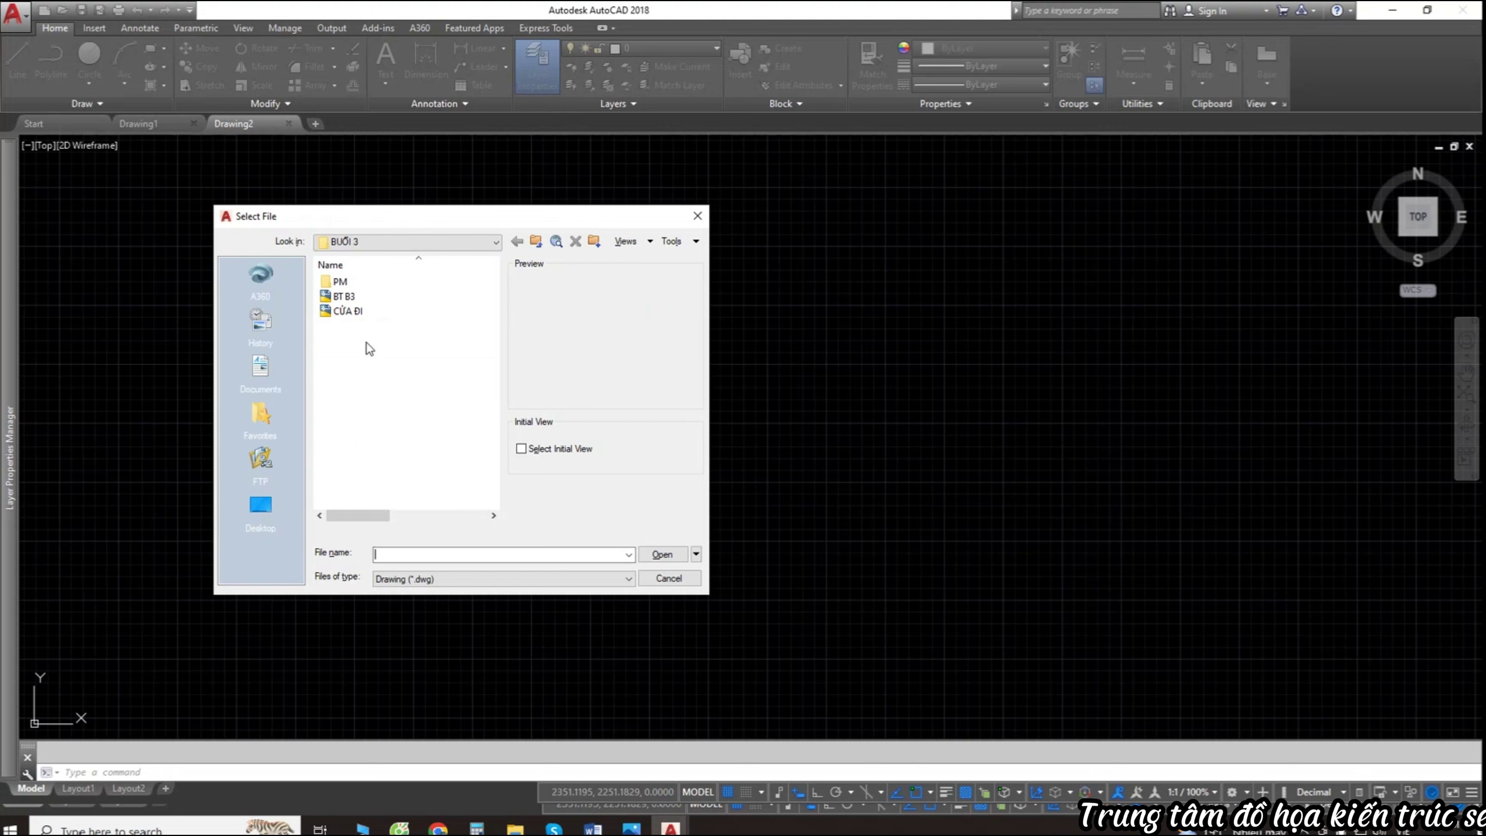
left_click(344, 296)
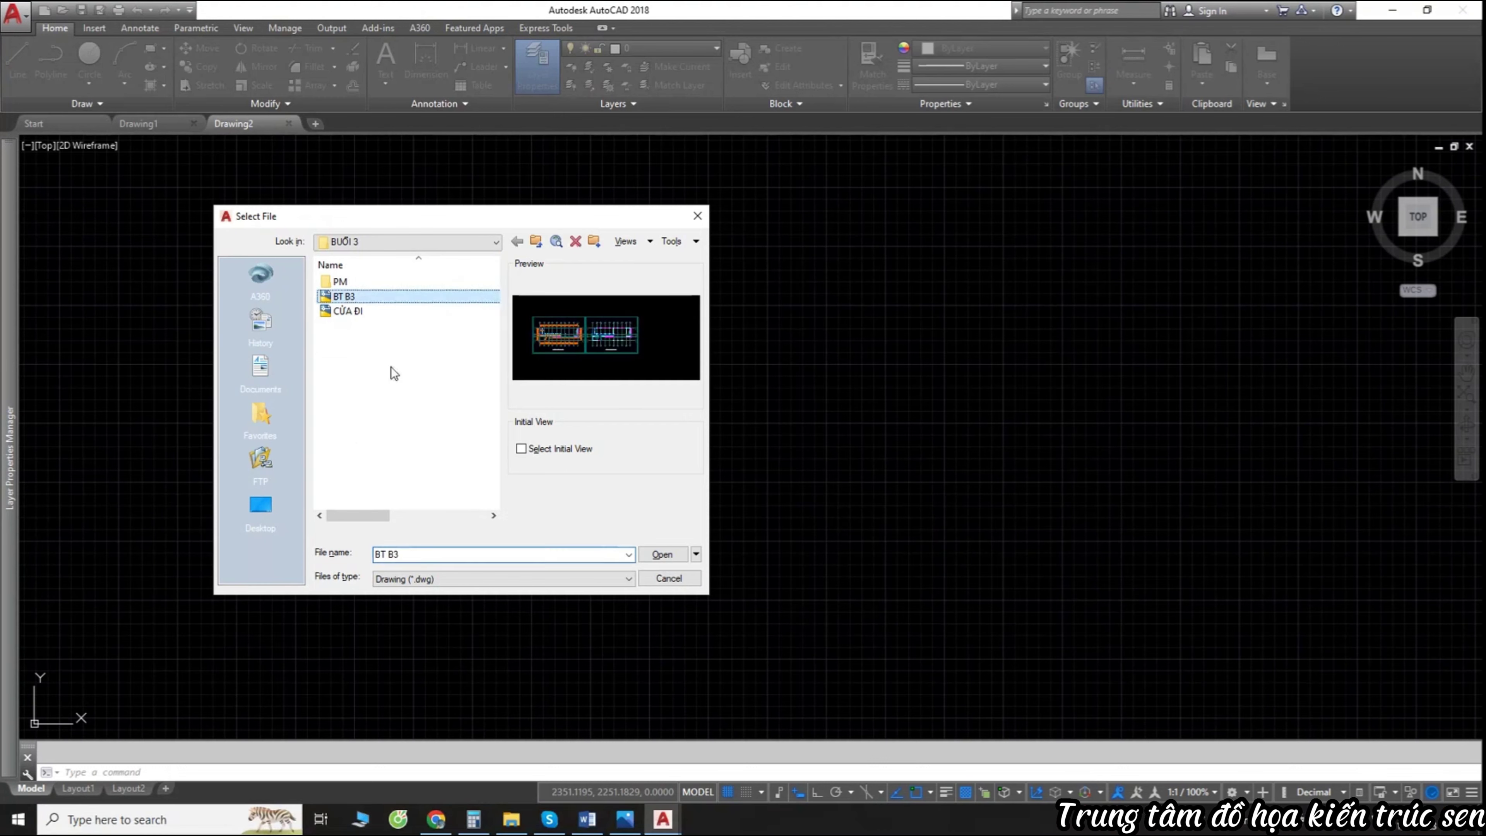
left_click(663, 555)
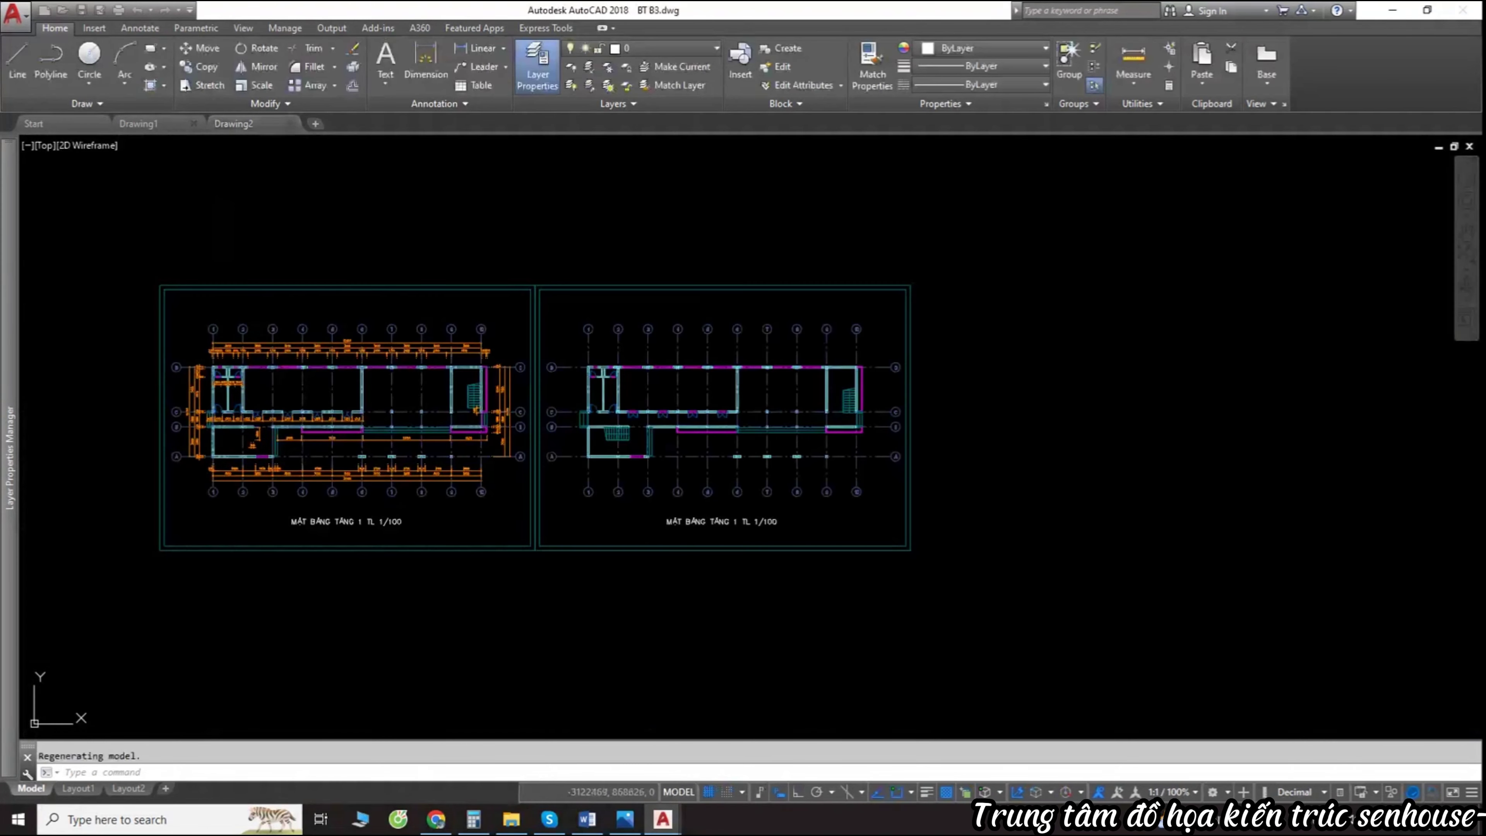
left_click(915, 287)
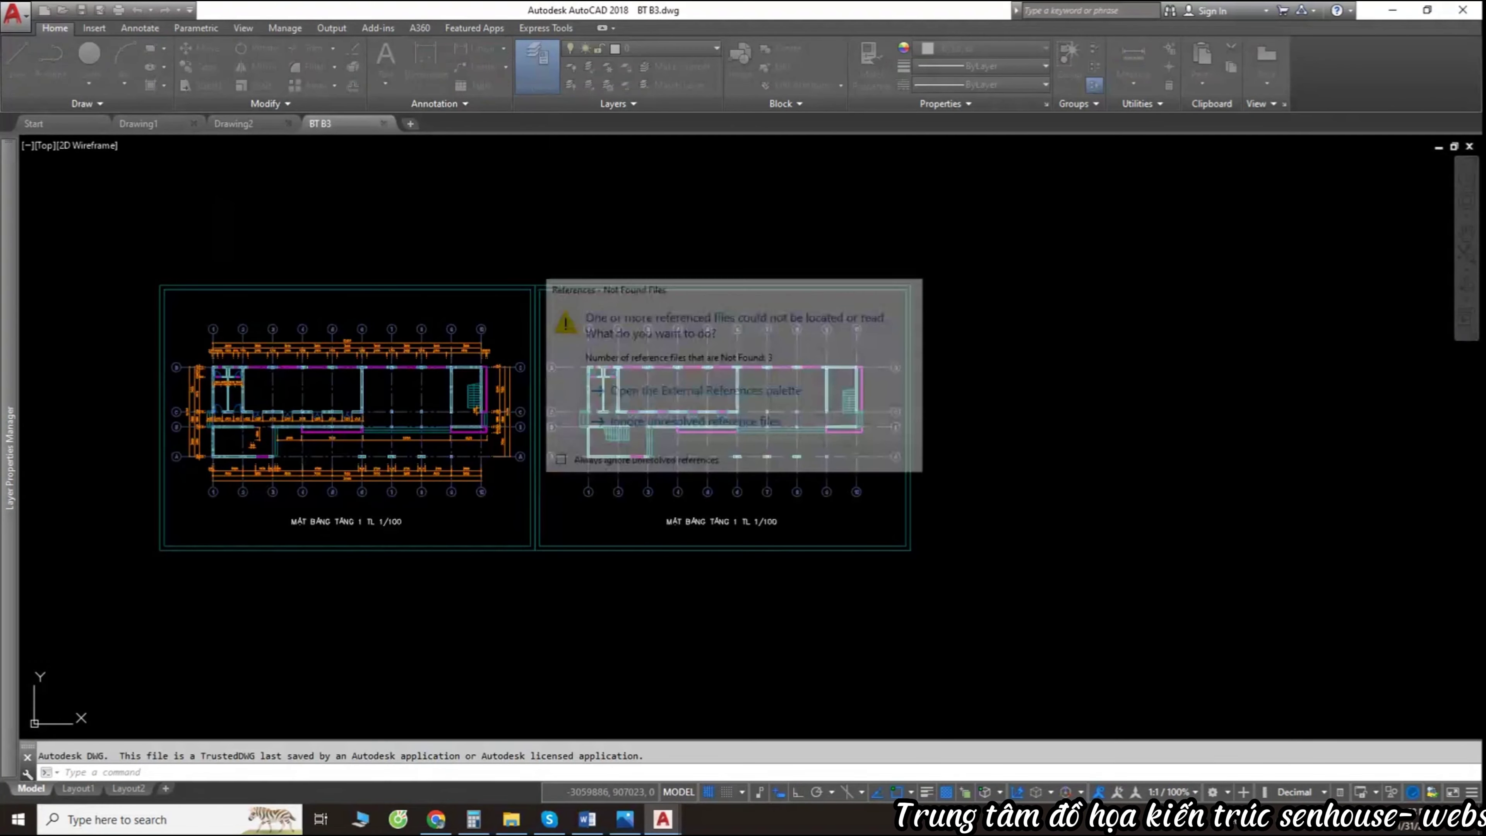
scroll(476, 535, "up", 5)
scroll(475, 535, "down", 5)
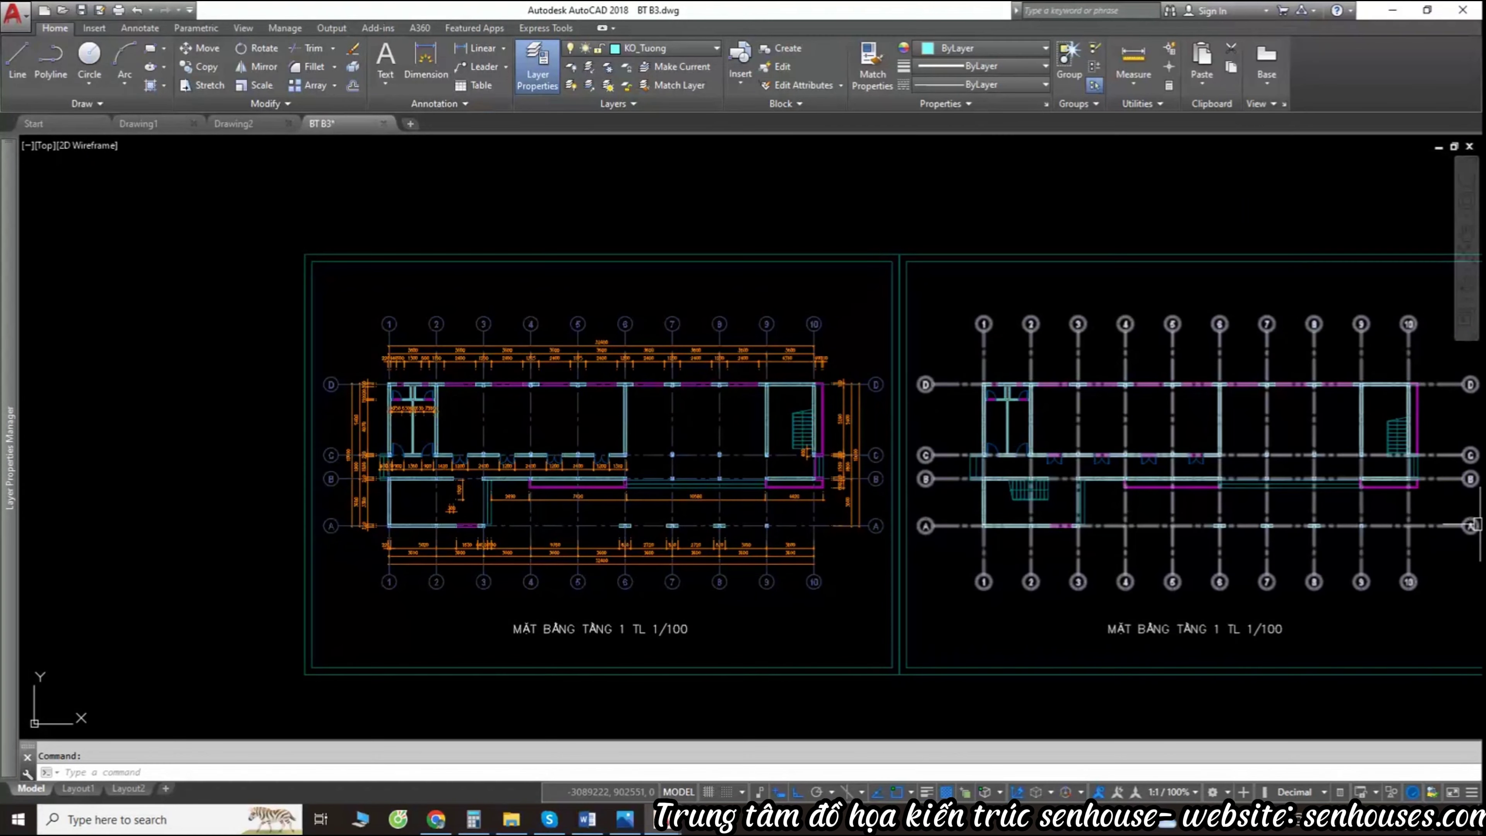
Step: In Drawing1, draw an irregular open outline of six connected line segments with LINE
left_click(139, 123)
type("l")
key("Return")
left_click(484, 427)
left_click(795, 224)
left_click(981, 426)
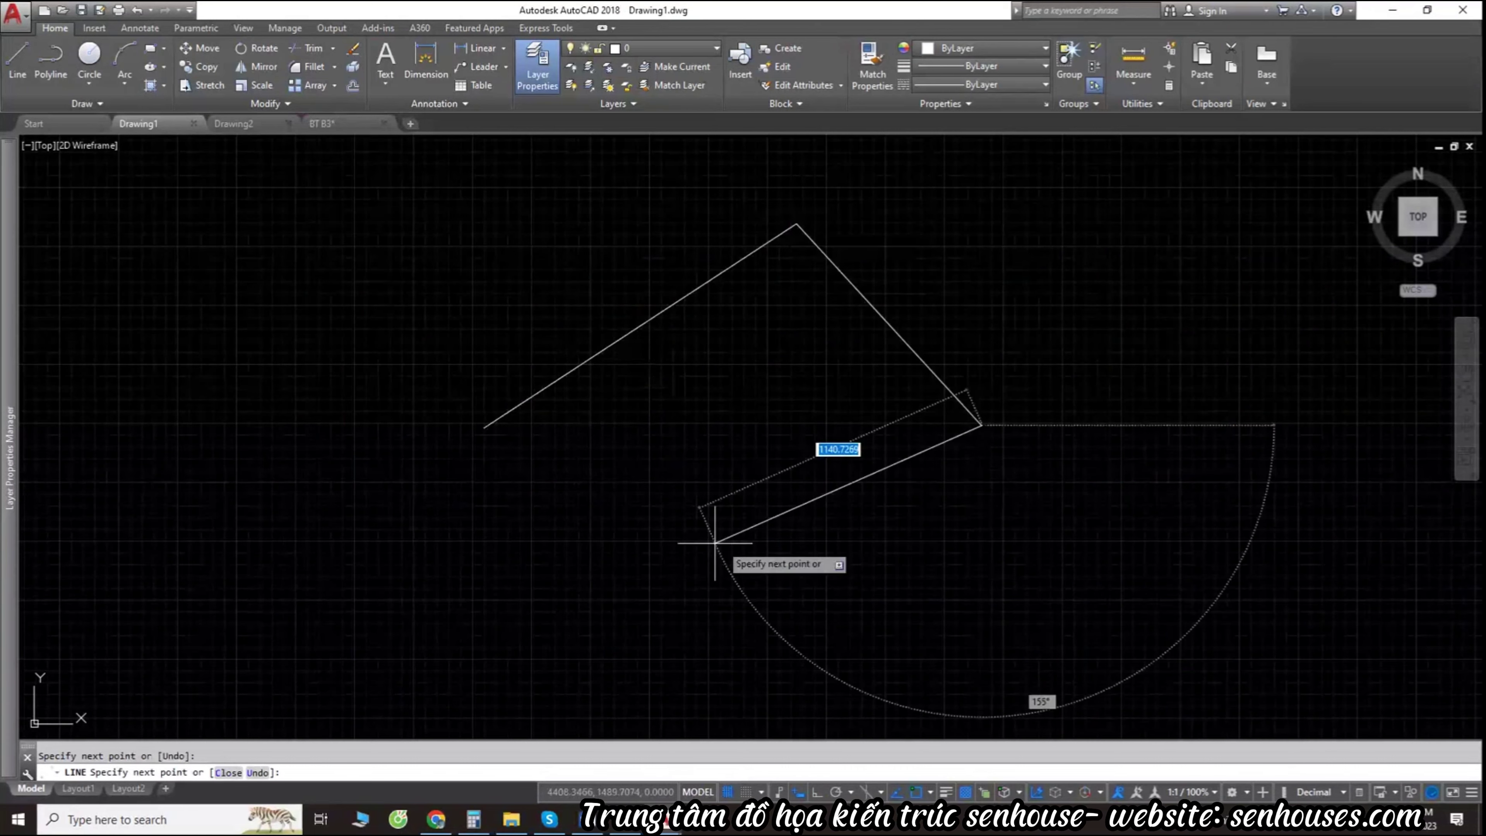
left_click(668, 543)
left_click(261, 363)
left_click(448, 287)
left_click(606, 297)
key("Escape")
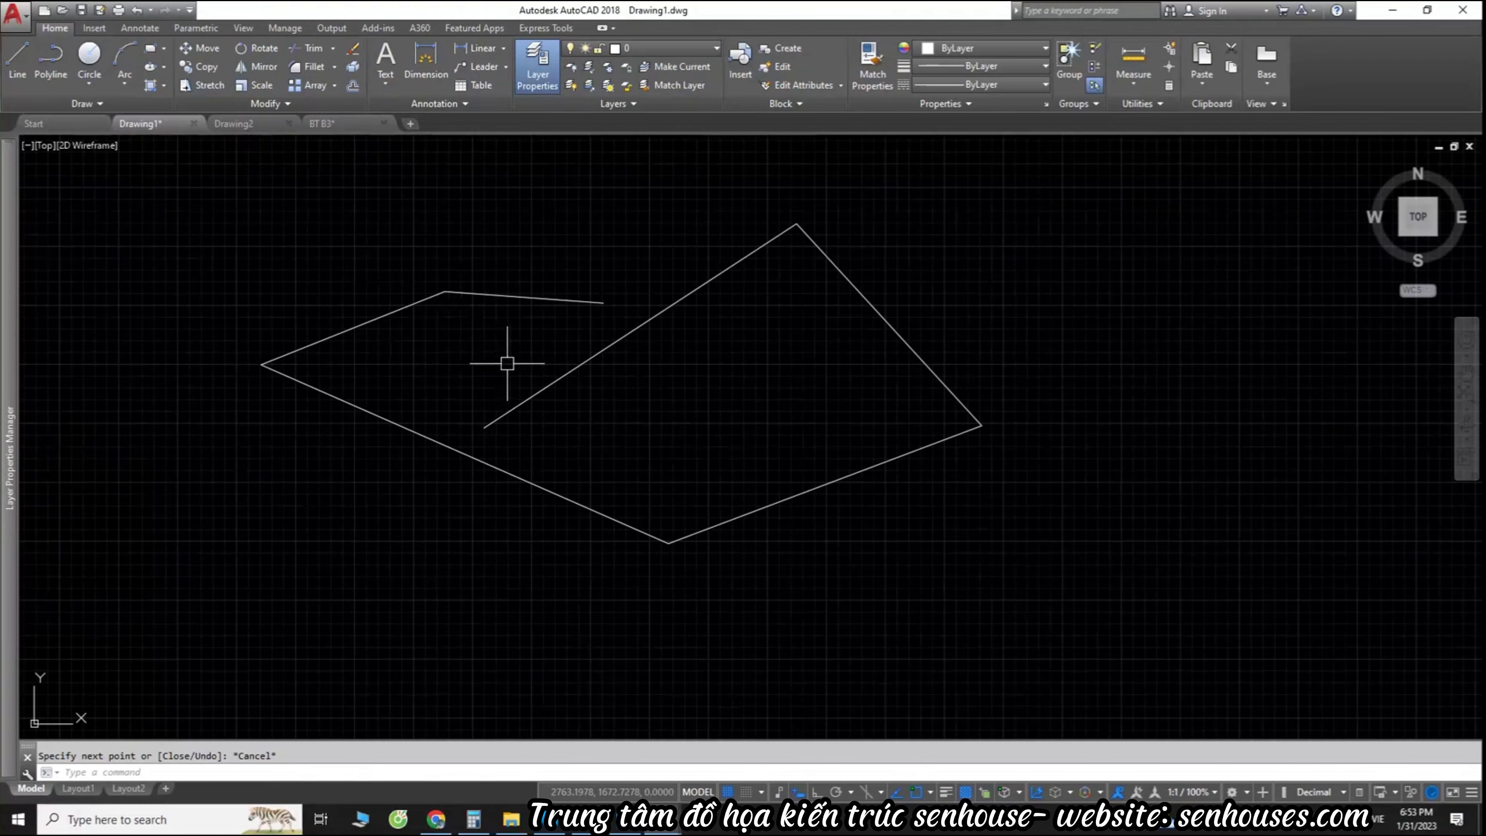
key("ctrl+s")
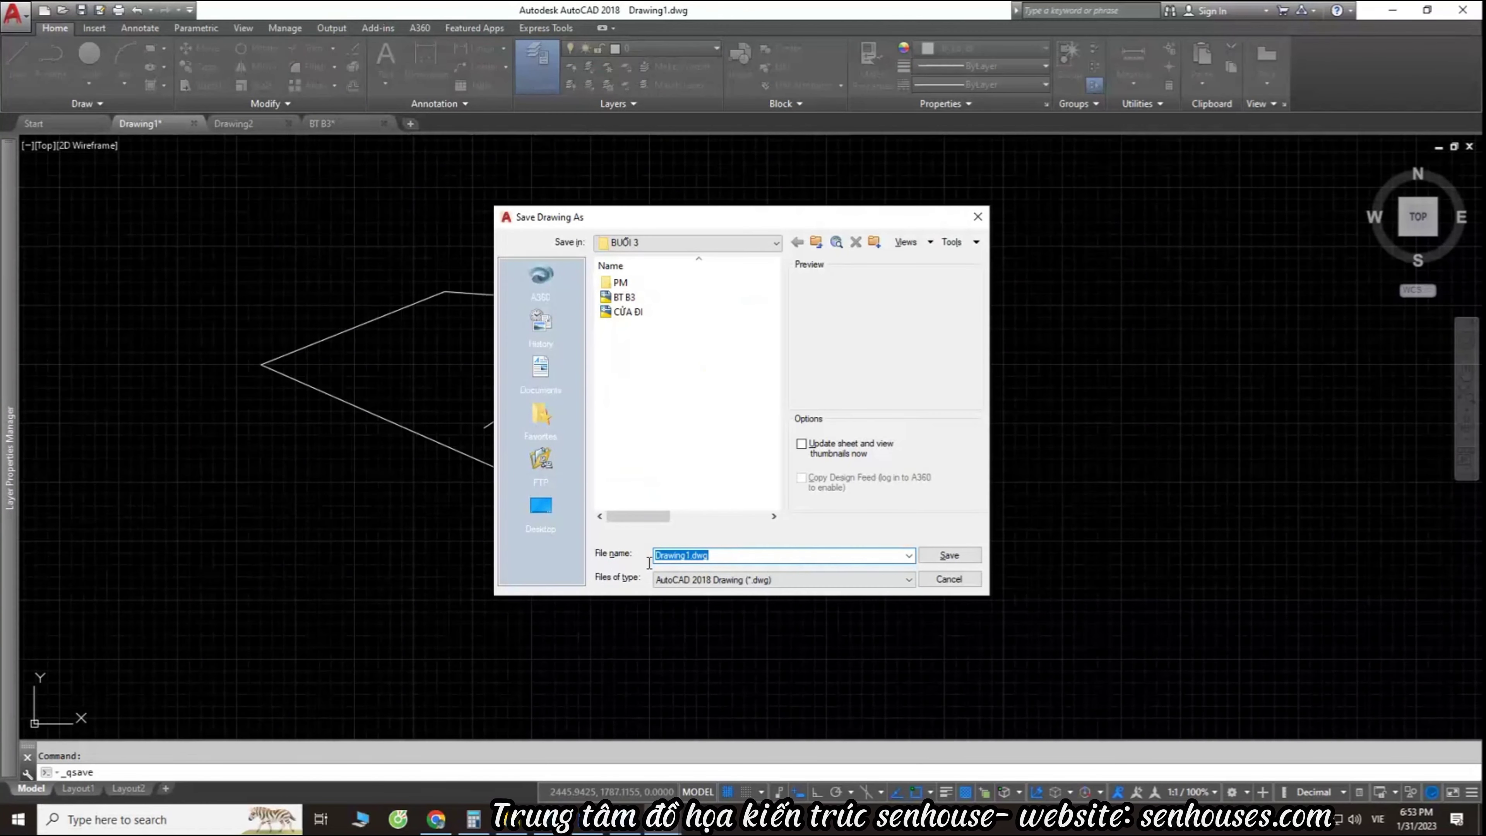
Step: Name the file 'buổi 1', choose the Desktop as the location, and save it
type("buổi")
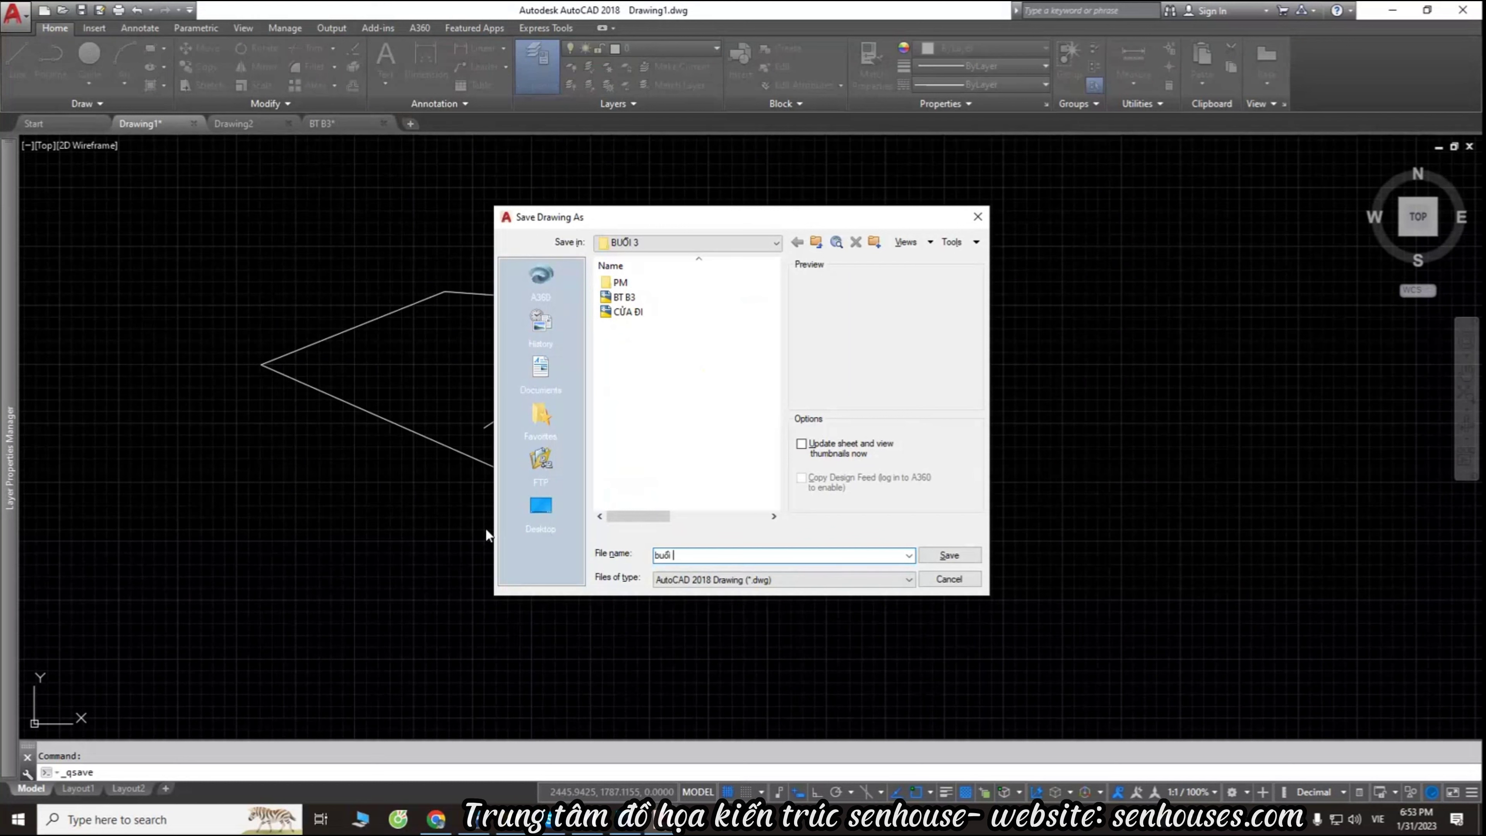
type(" 1")
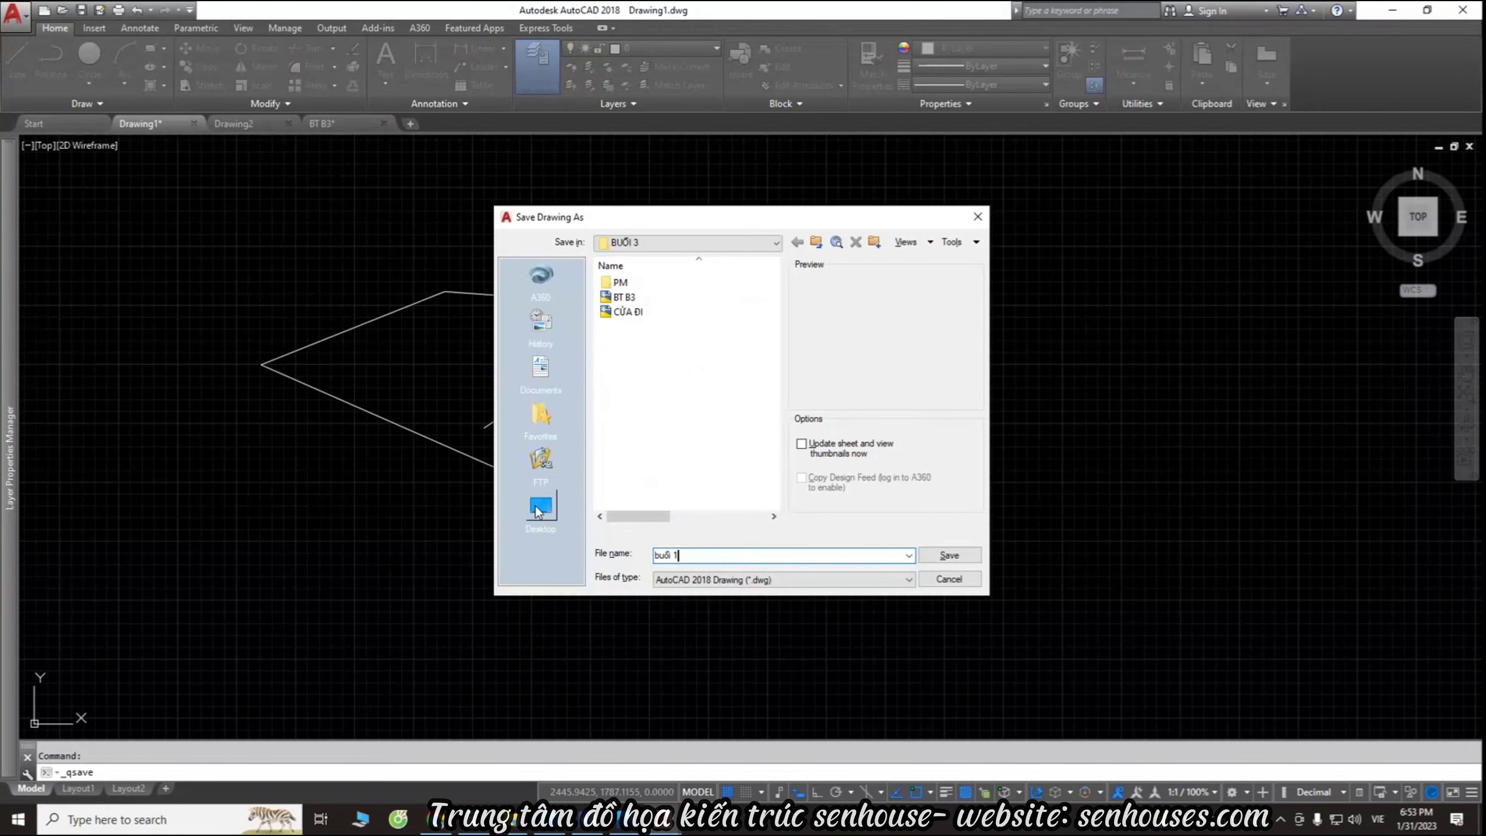
left_click(541, 508)
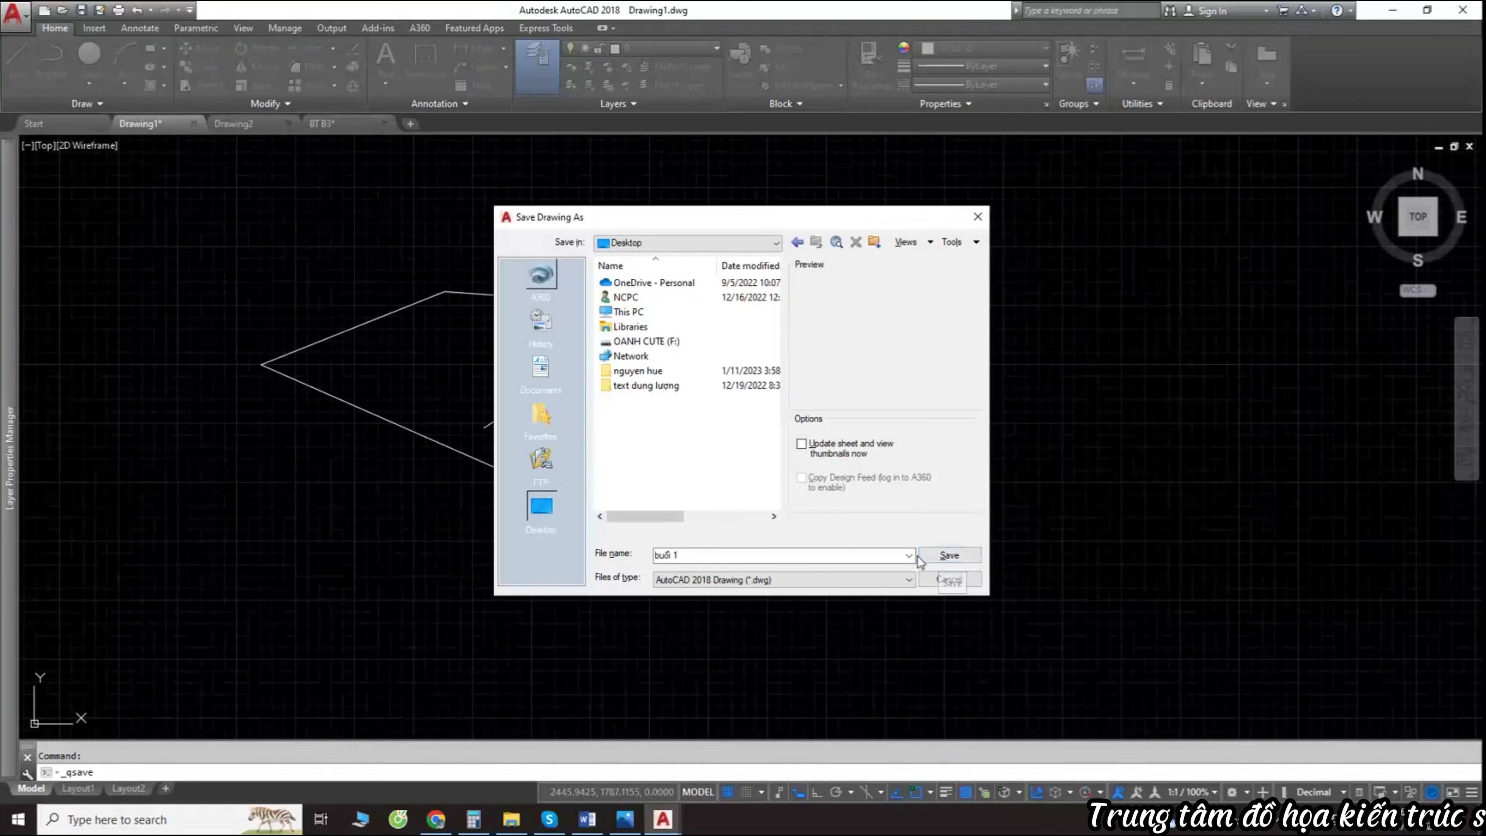
left_click(949, 555)
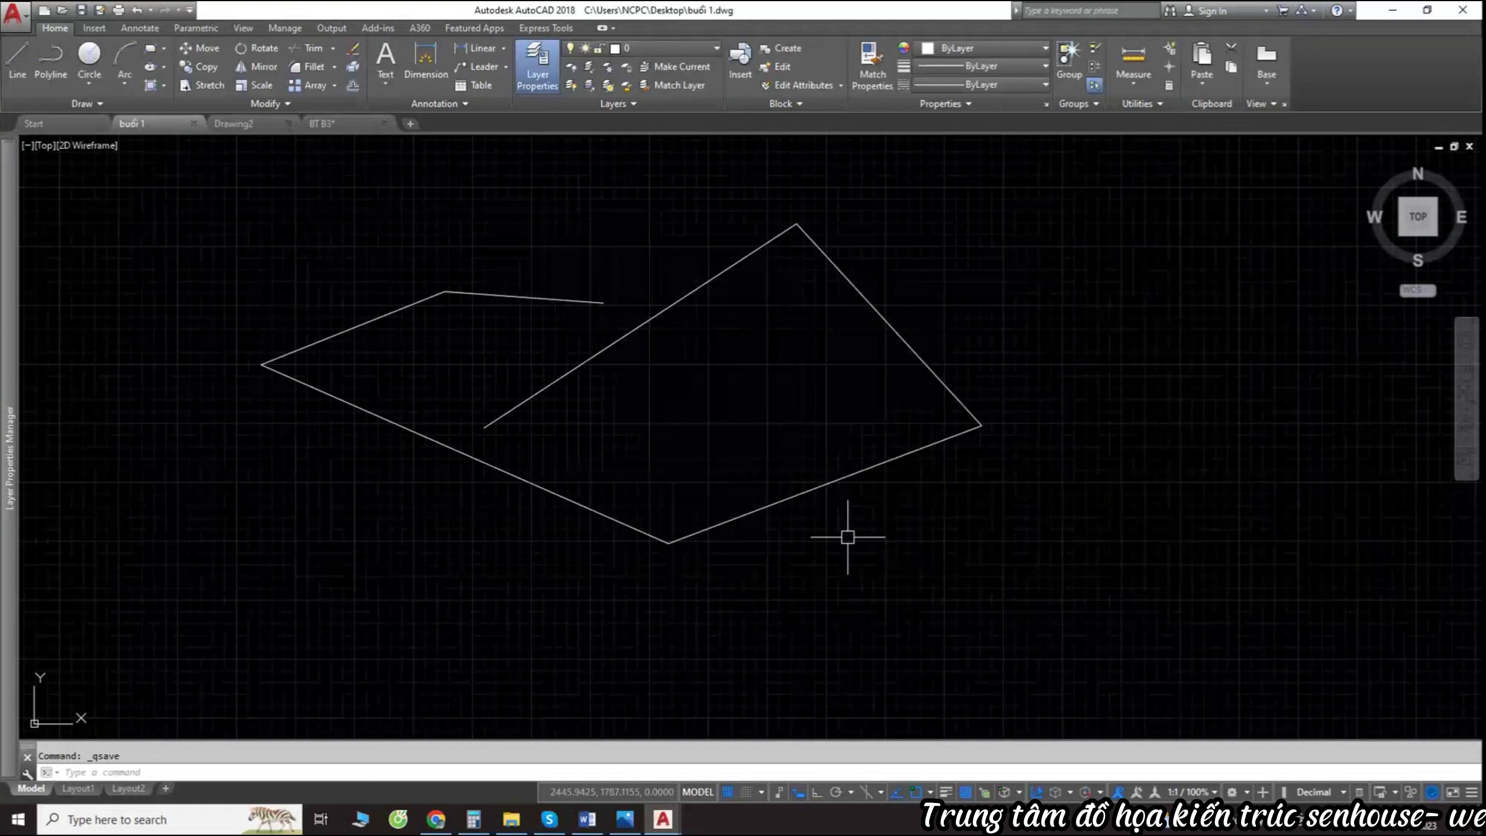
Step: Confirm in File Explorer that buổi 1.dwg is on the Desktop, then return to AutoCAD
left_click(511, 819)
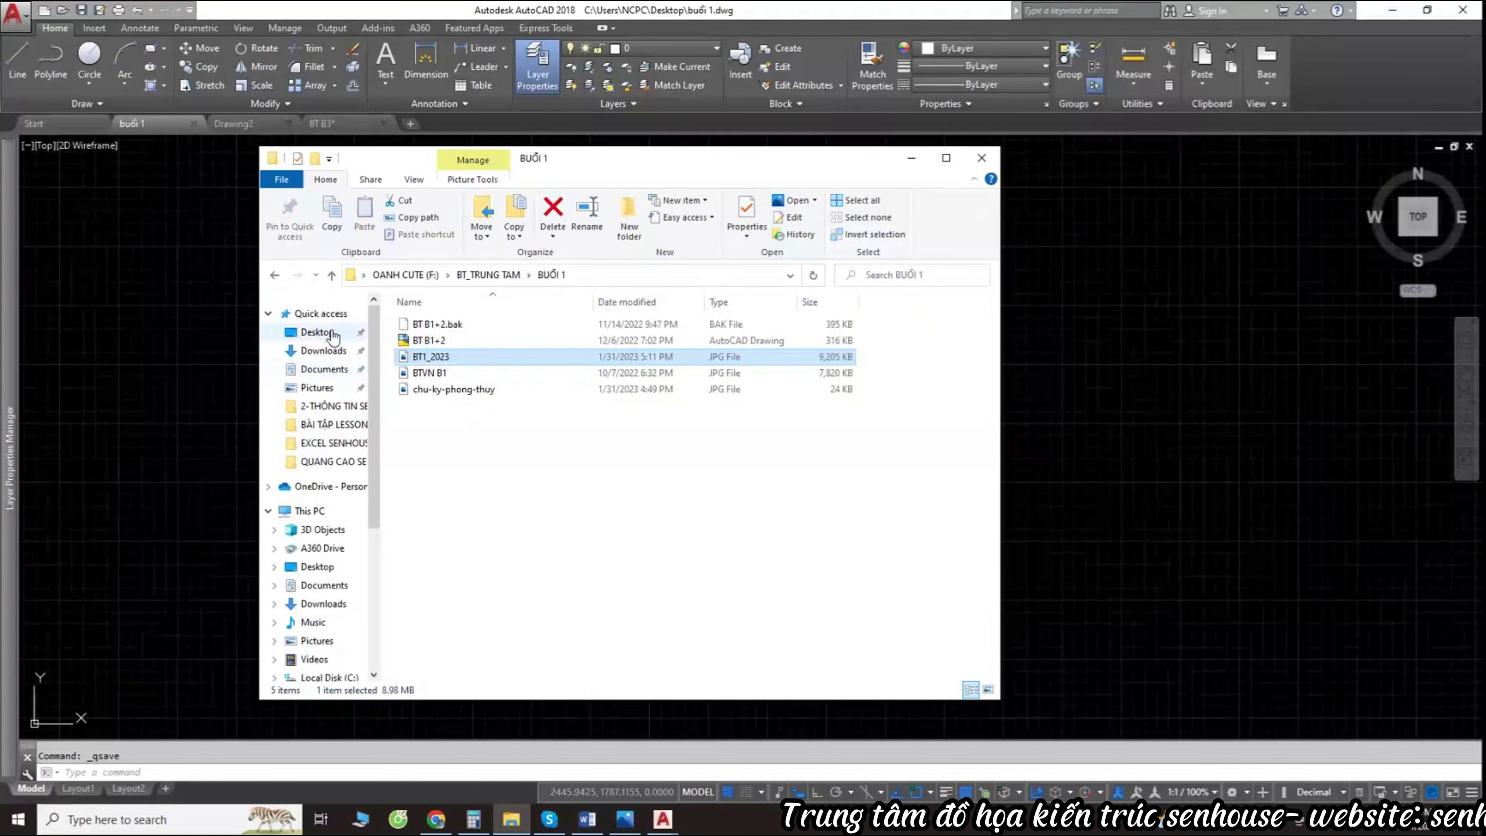
left_click(316, 332)
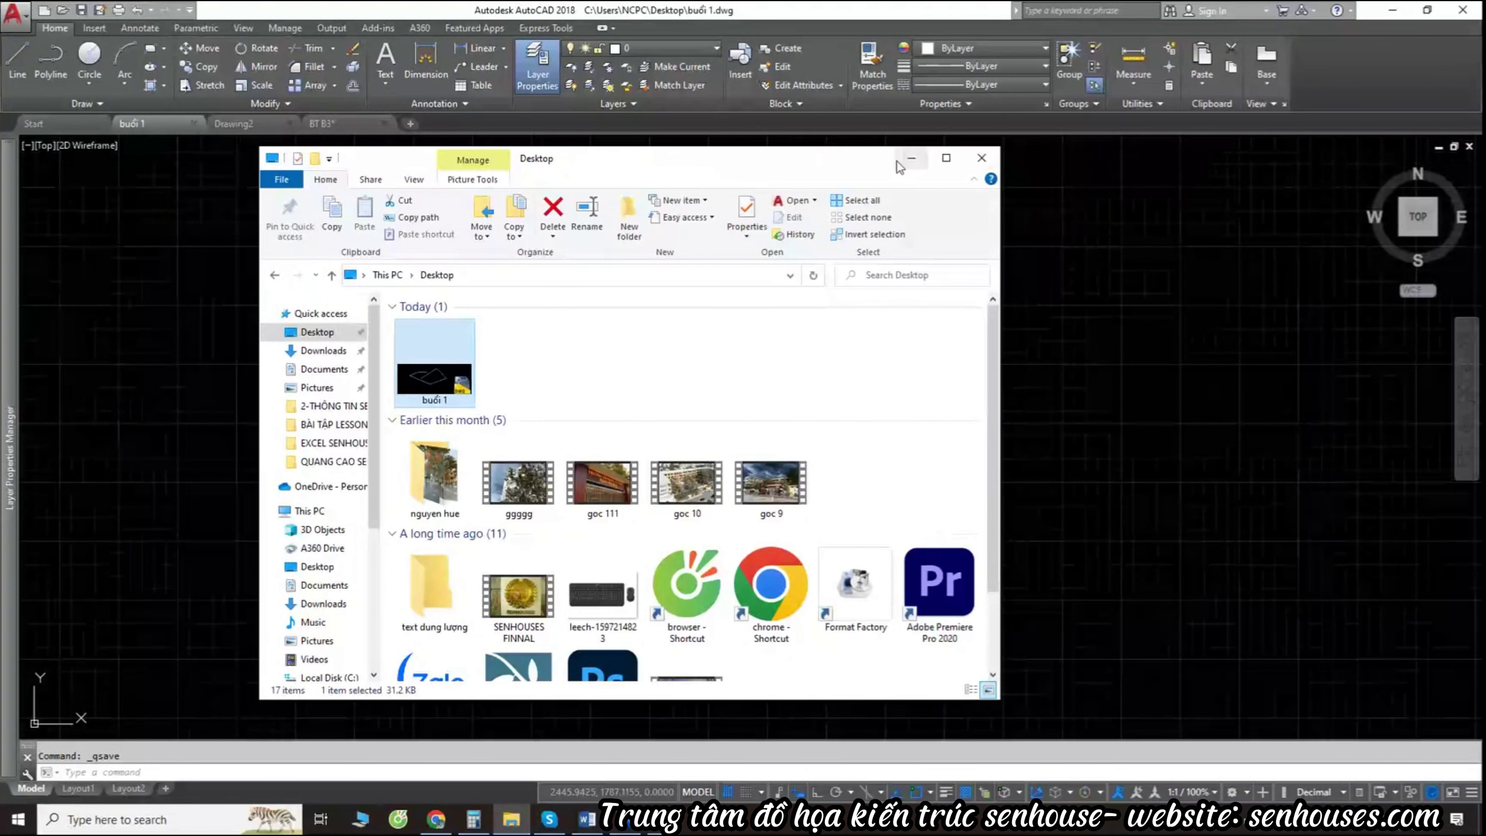
left_click(911, 158)
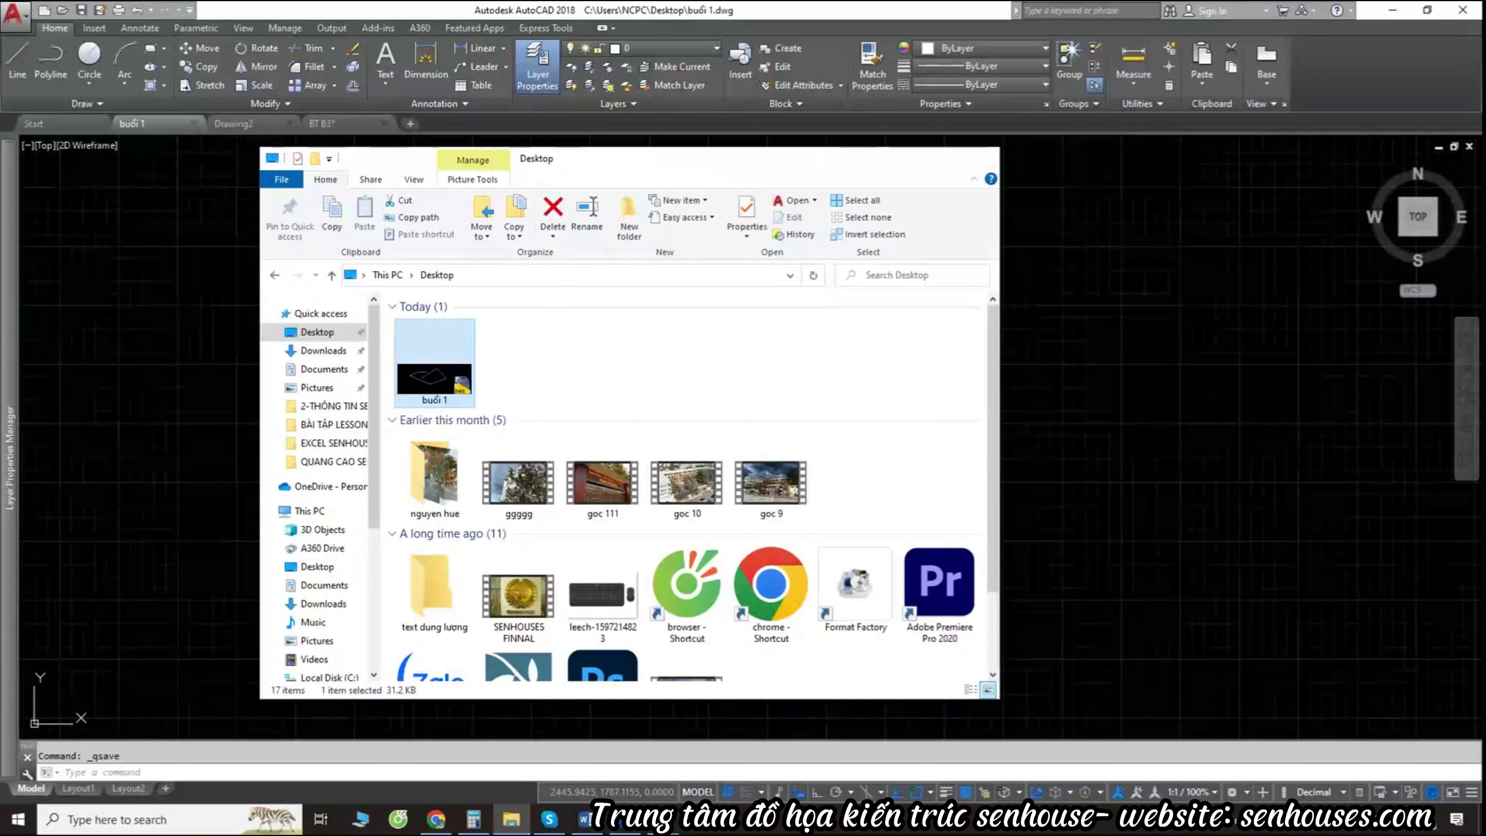
Step: Crossing-select all the lines and delete them, leaving an empty grid
left_click(1080, 558)
left_click(204, 239)
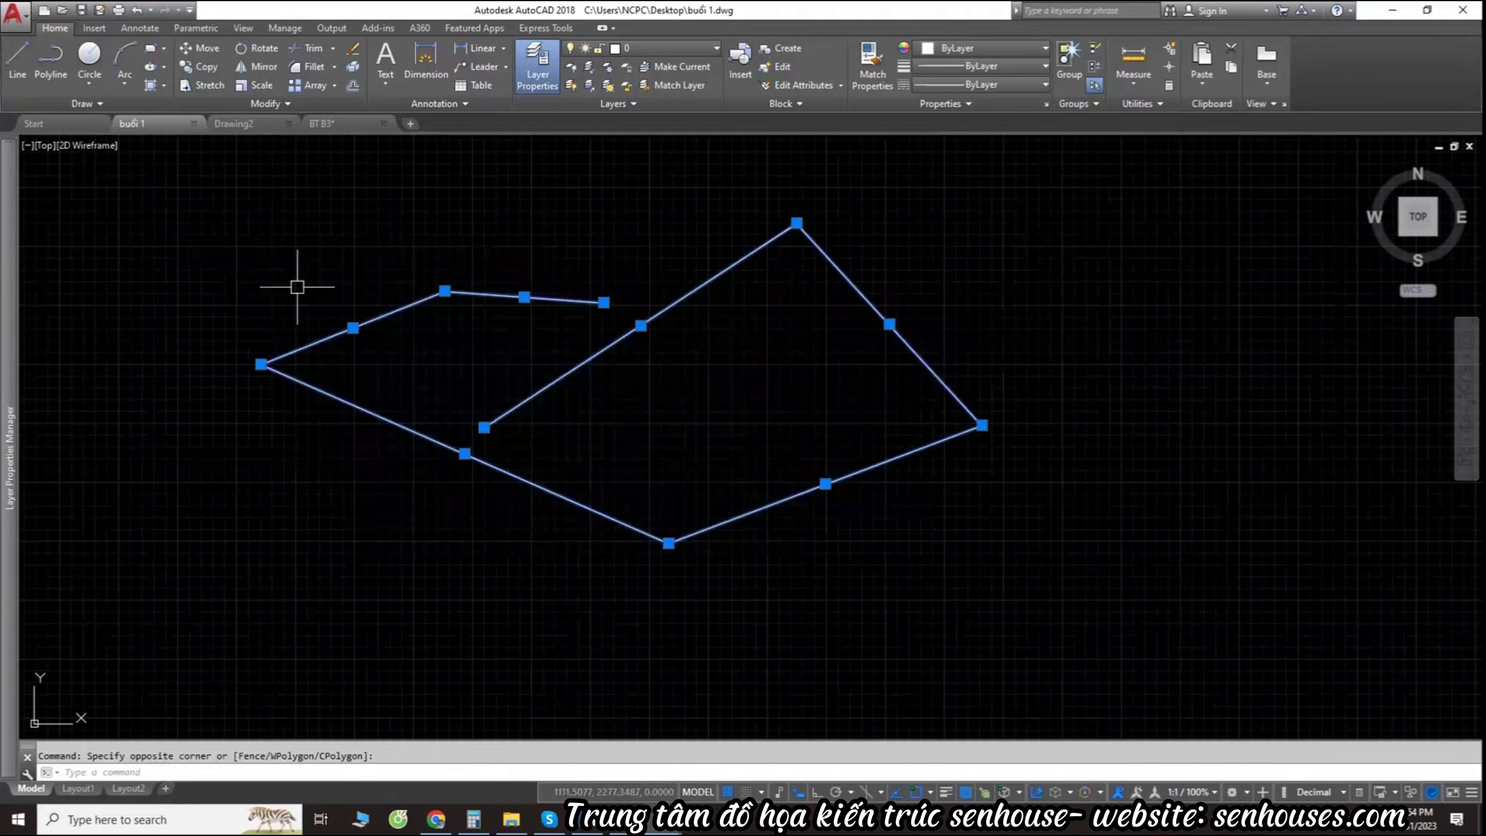
key("Escape")
left_click(1117, 598)
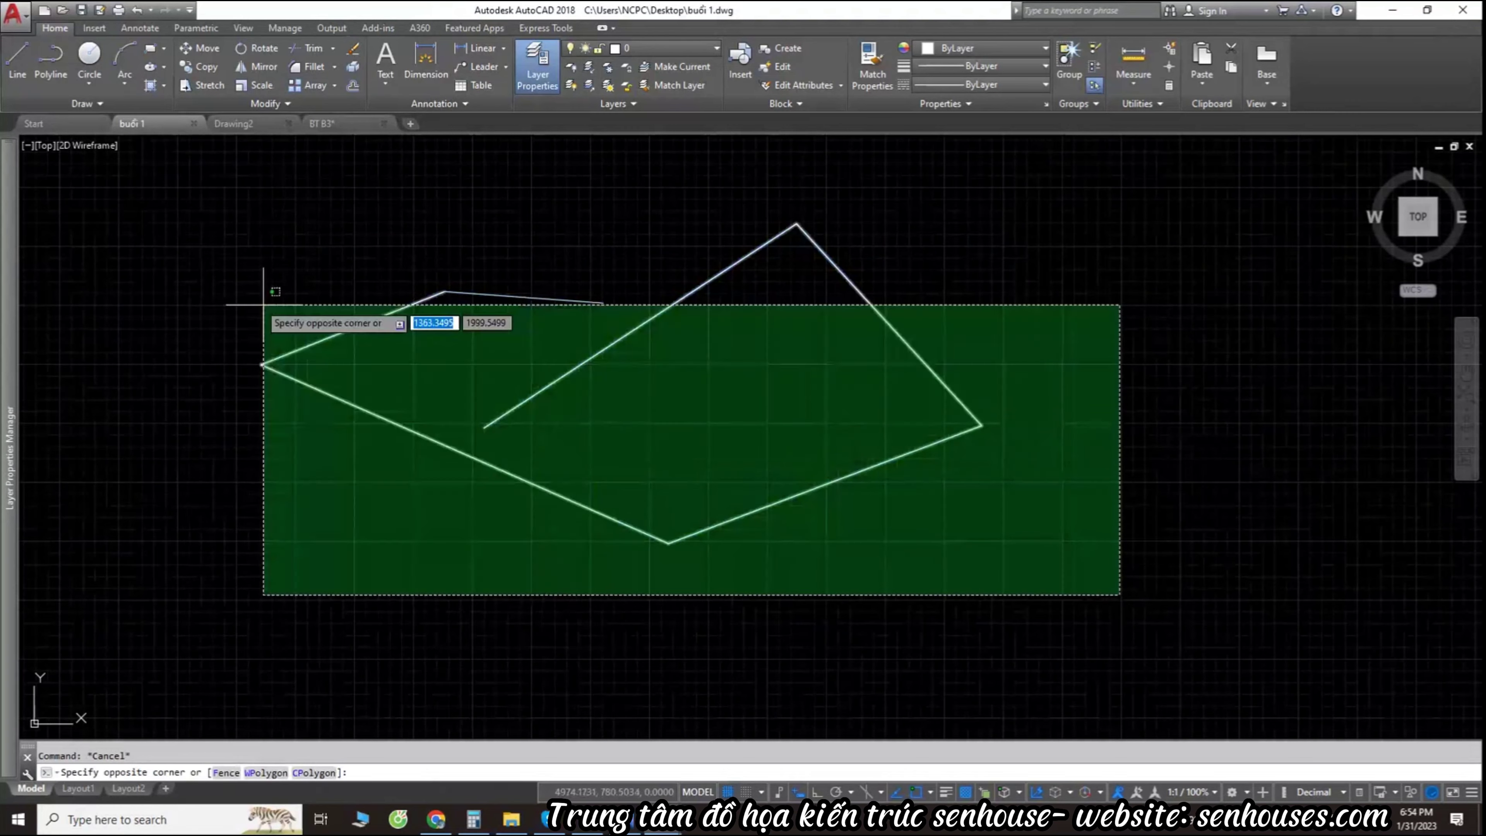
left_click(133, 242)
key("Delete")
middle_click_drag(216, 285, 604, 428)
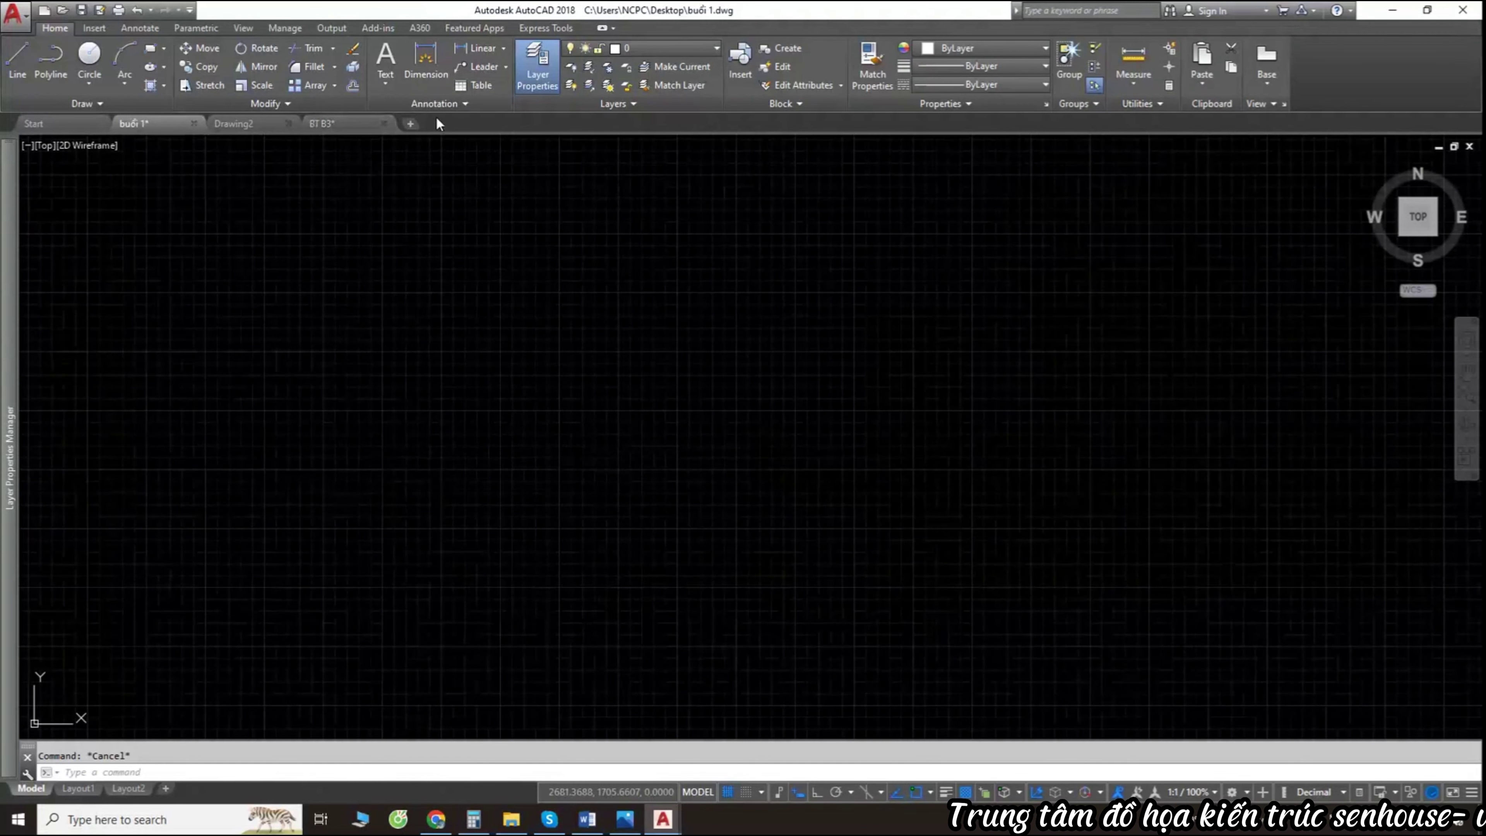
Step: Return to BT B3 and select the grid axes and their bubbles
left_click(333, 133)
scroll(388, 332, "up", 3)
scroll(614, 415, "up", 3)
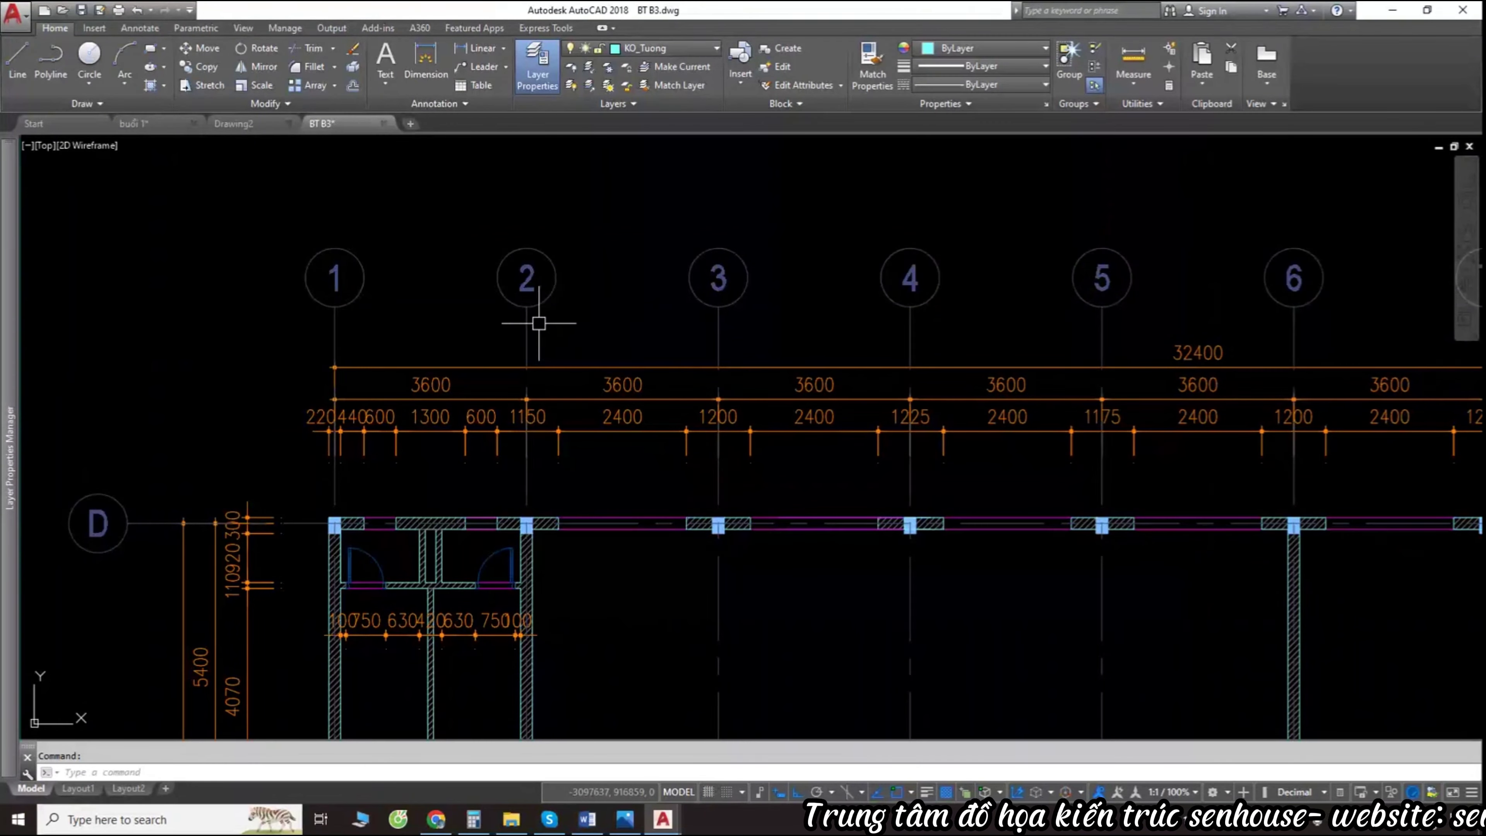
left_click(527, 325)
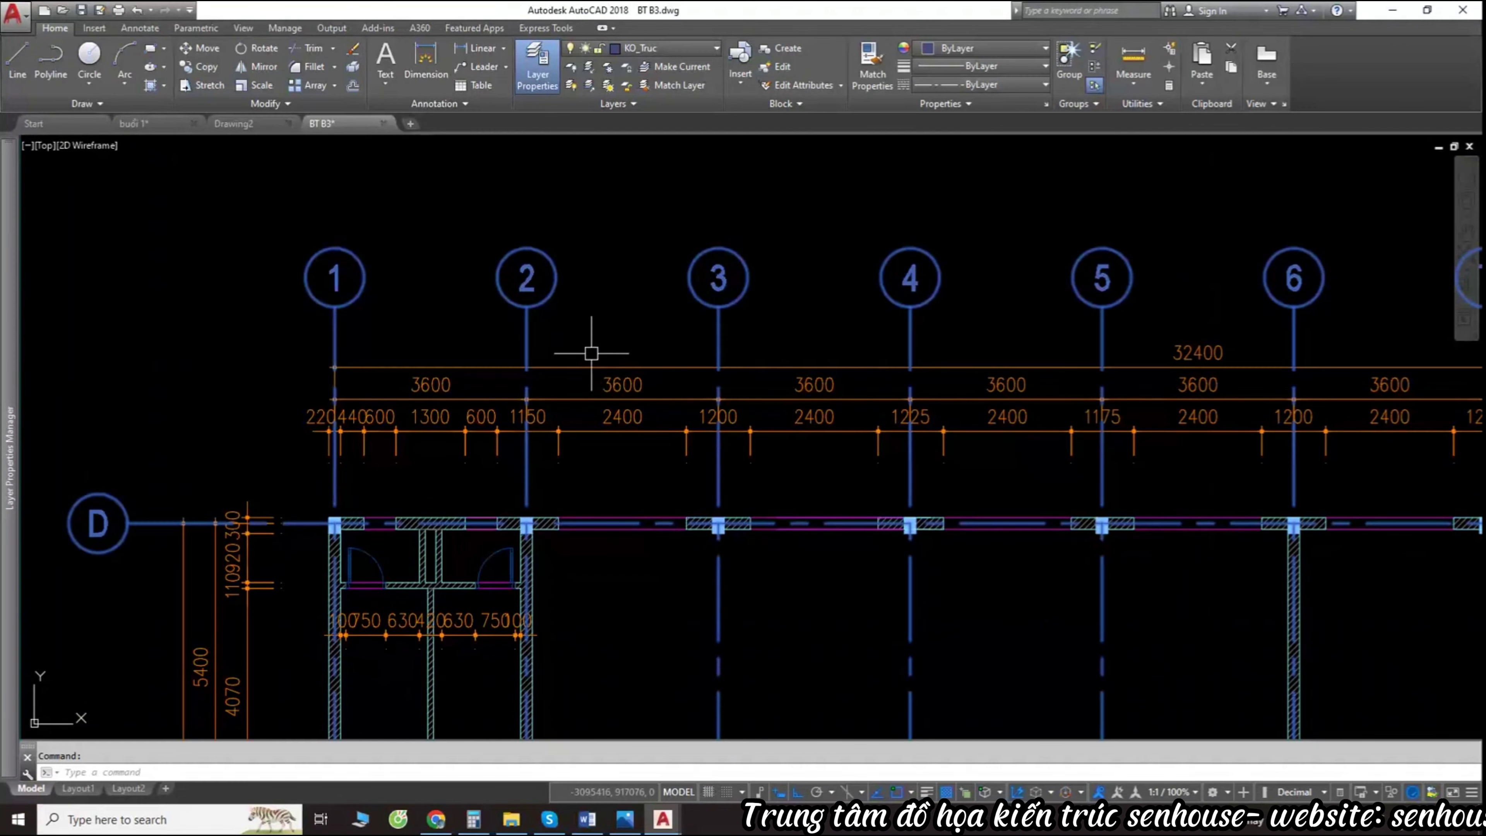
scroll(474, 392, "down", 6)
scroll(445, 351, "up", 3)
scroll(445, 351, "up", 4)
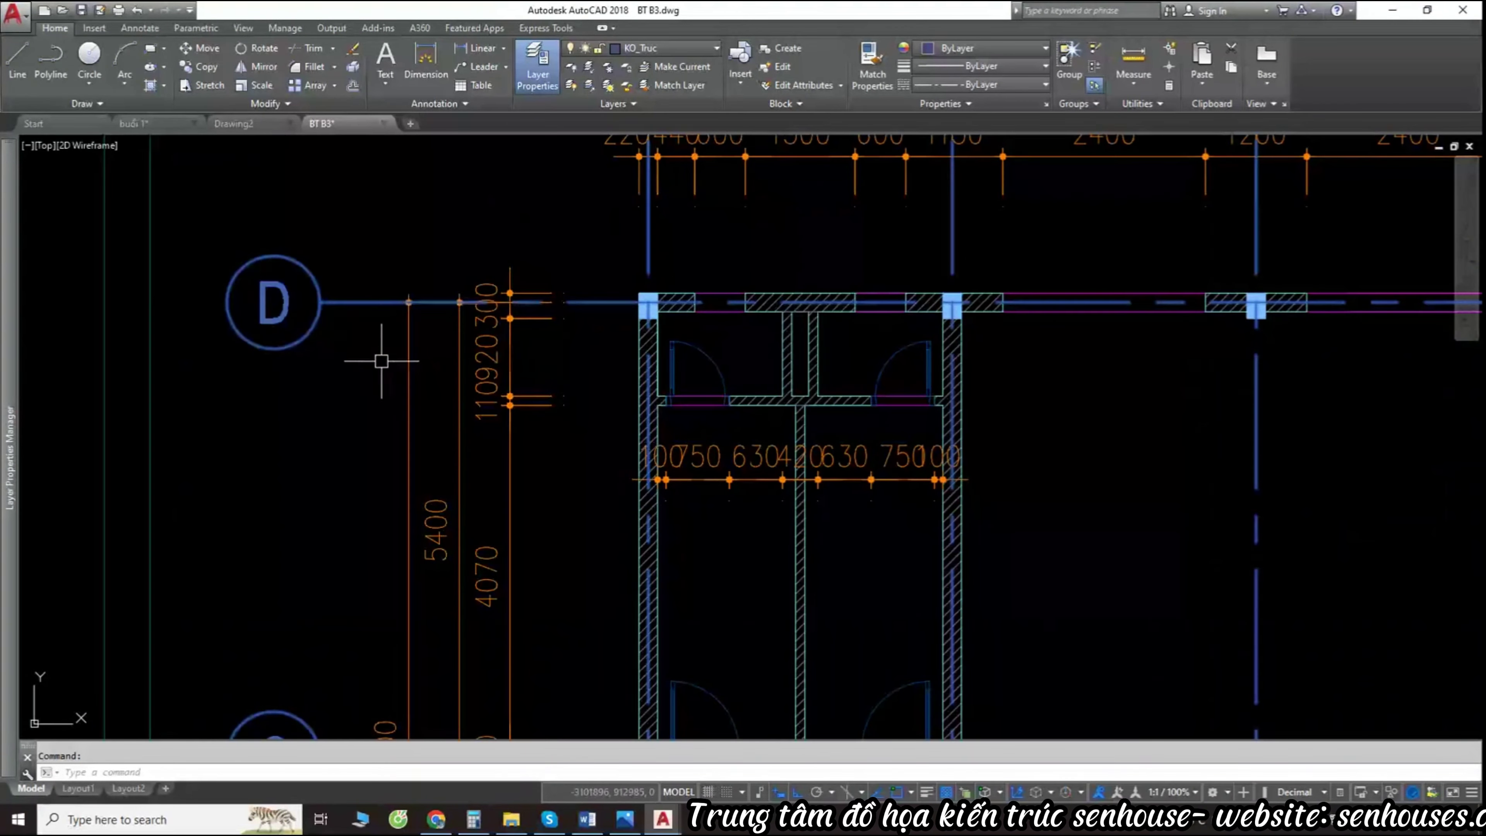
Step: Window-select the dimensions between axes D and C, then zoom out to both plan sheets
left_click(223, 263)
middle_click_drag(279, 303, 270, 178)
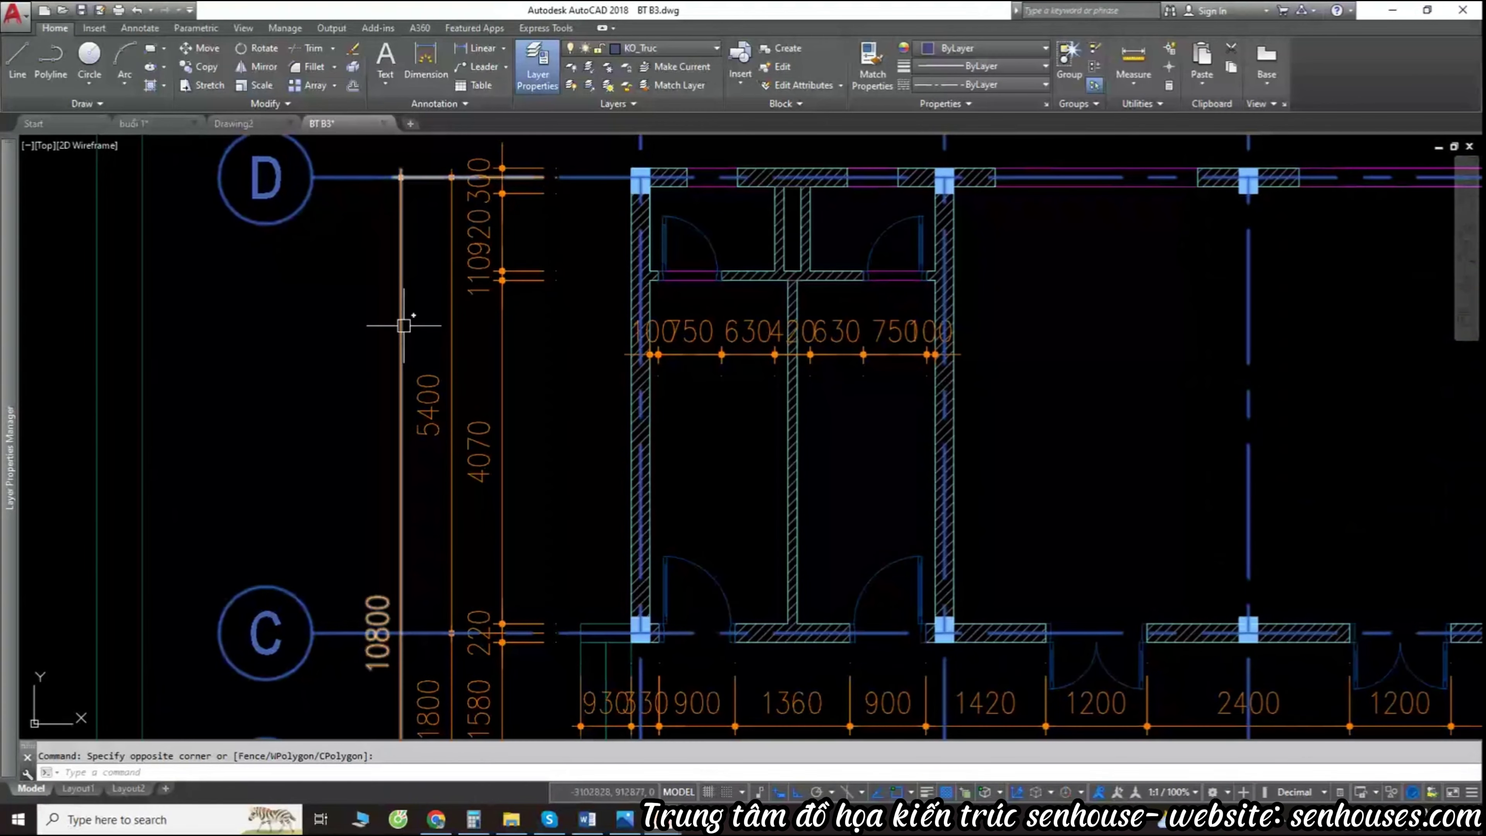
left_click(447, 376)
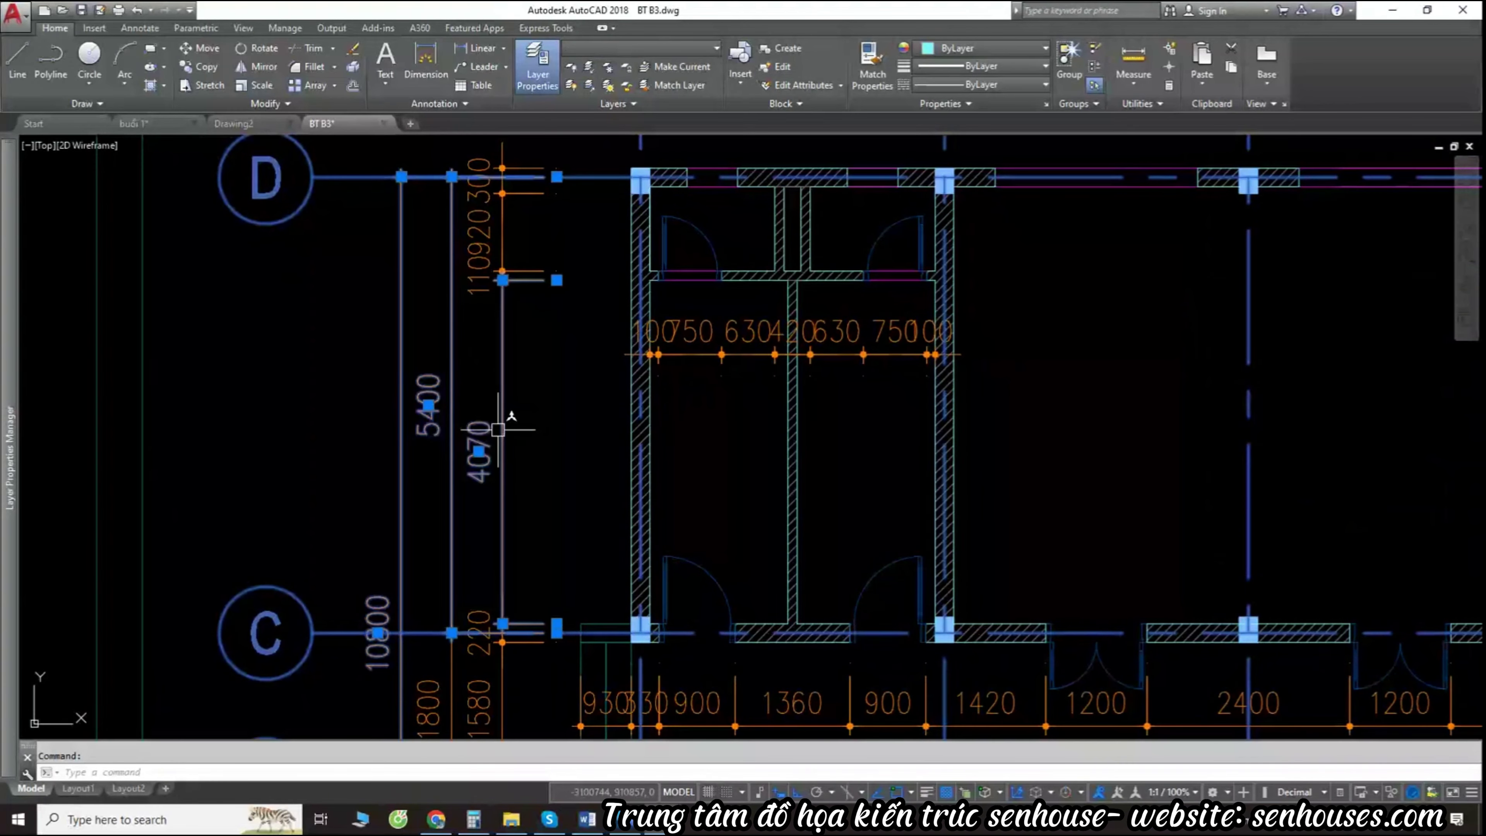
scroll(486, 401, "down", 6)
scroll(468, 389, "up", 1)
scroll(458, 381, "up", 5)
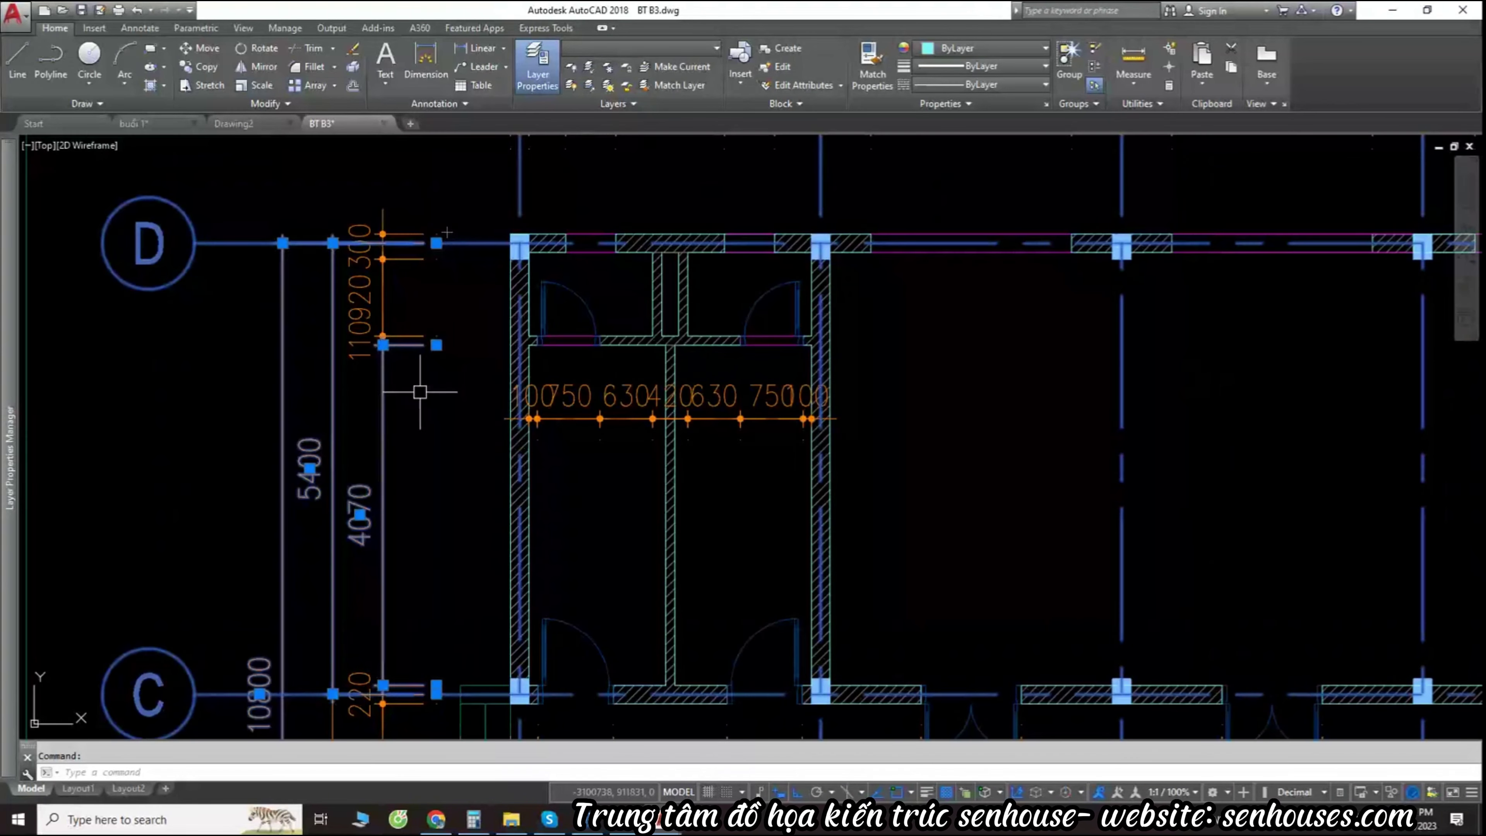
scroll(430, 398, "down", 3)
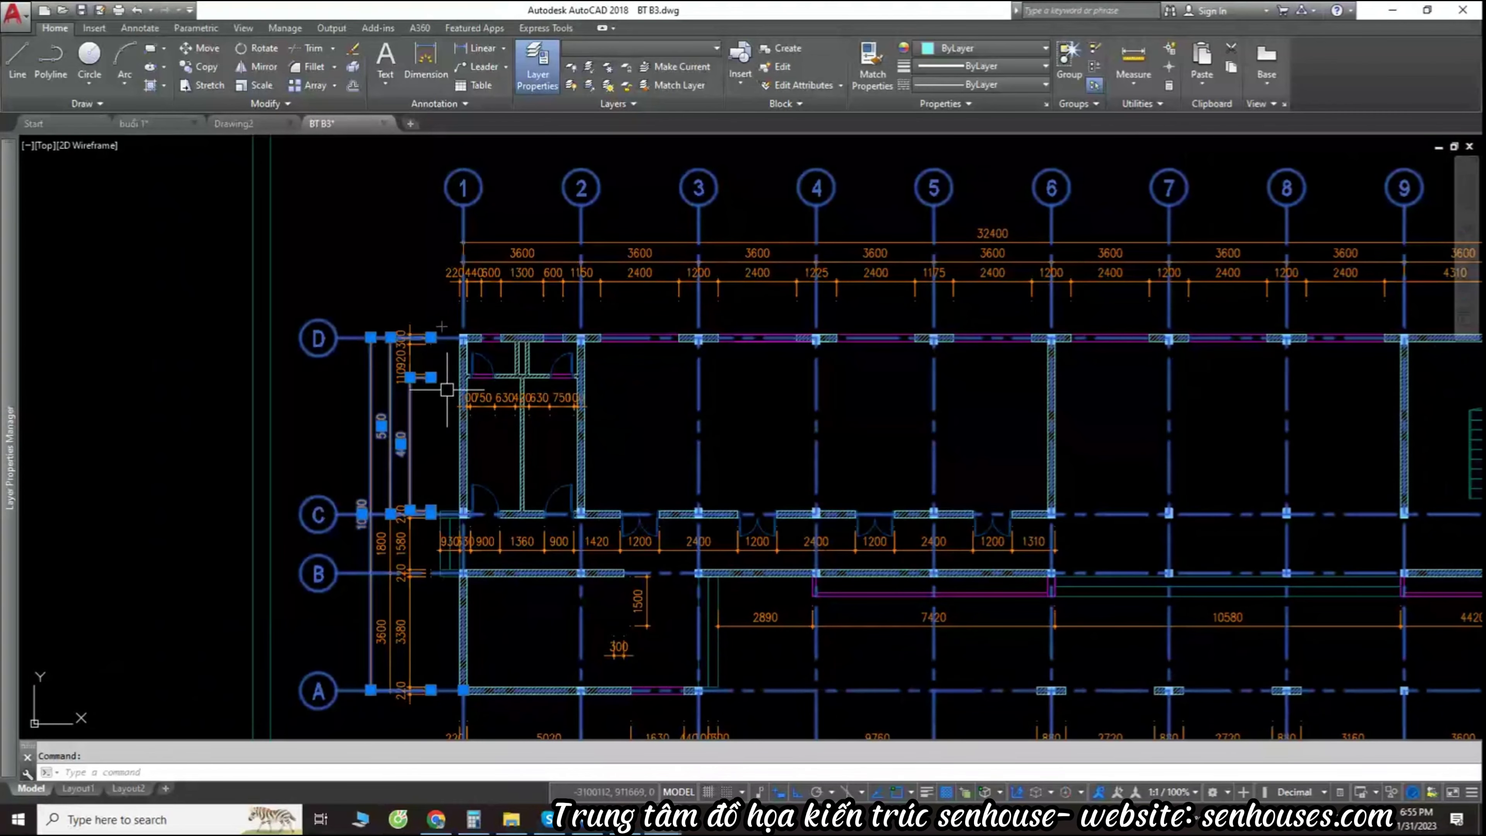
scroll(441, 326, "down", 8)
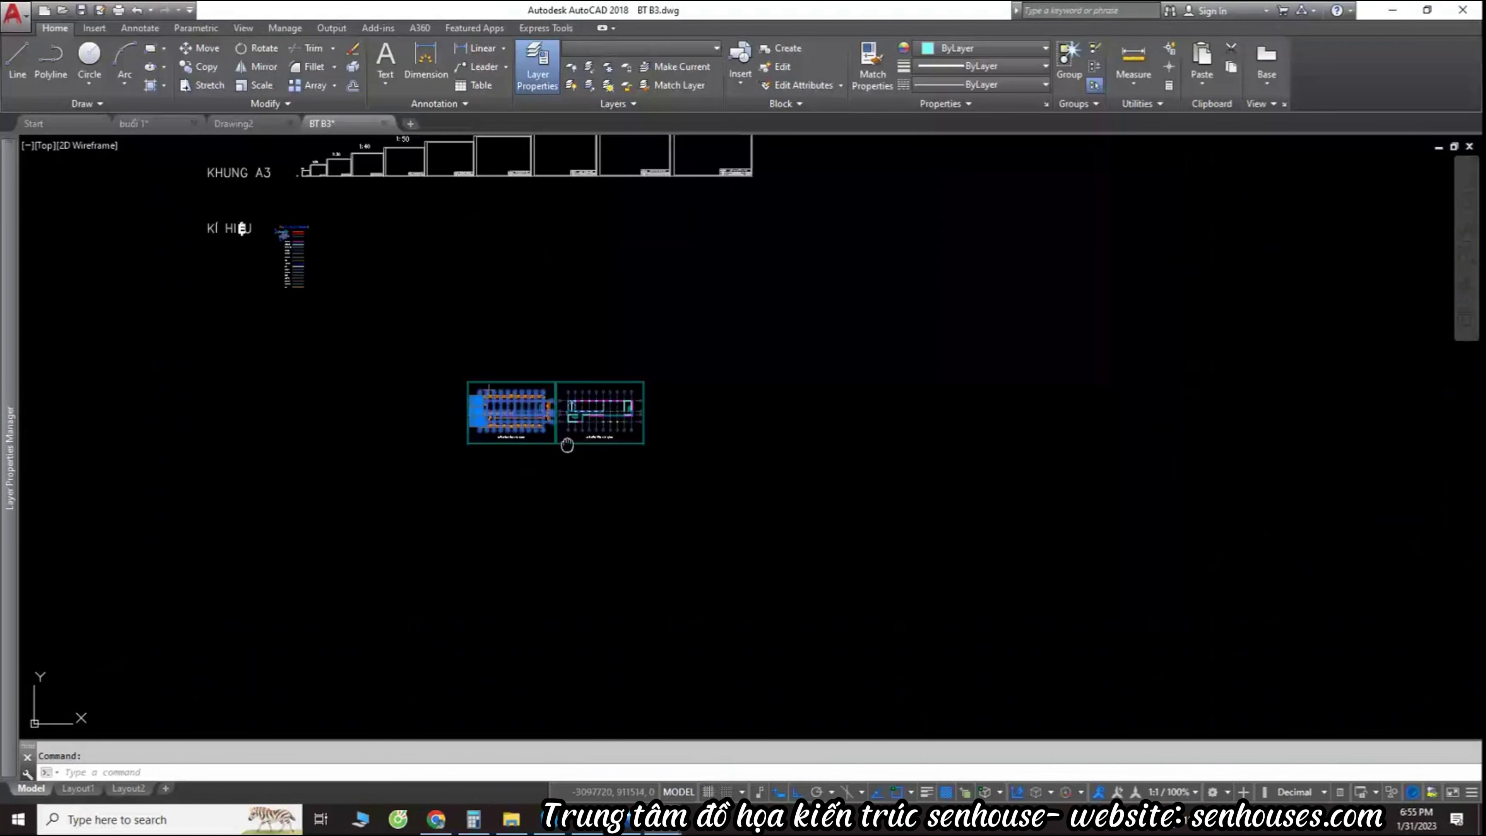
scroll(485, 416, "up", 1)
scroll(486, 415, "up", 4)
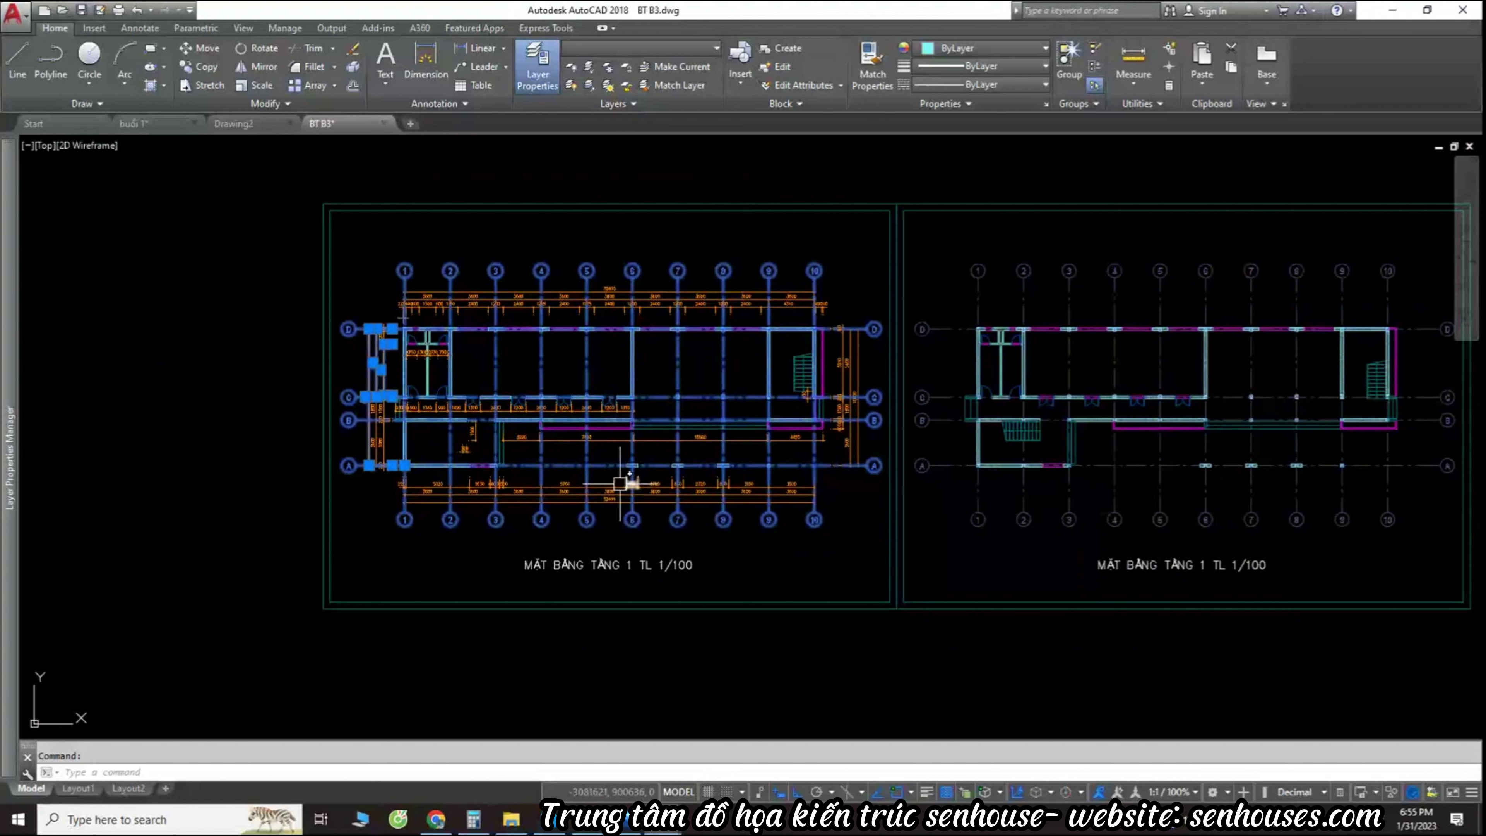
left_click(102, 174)
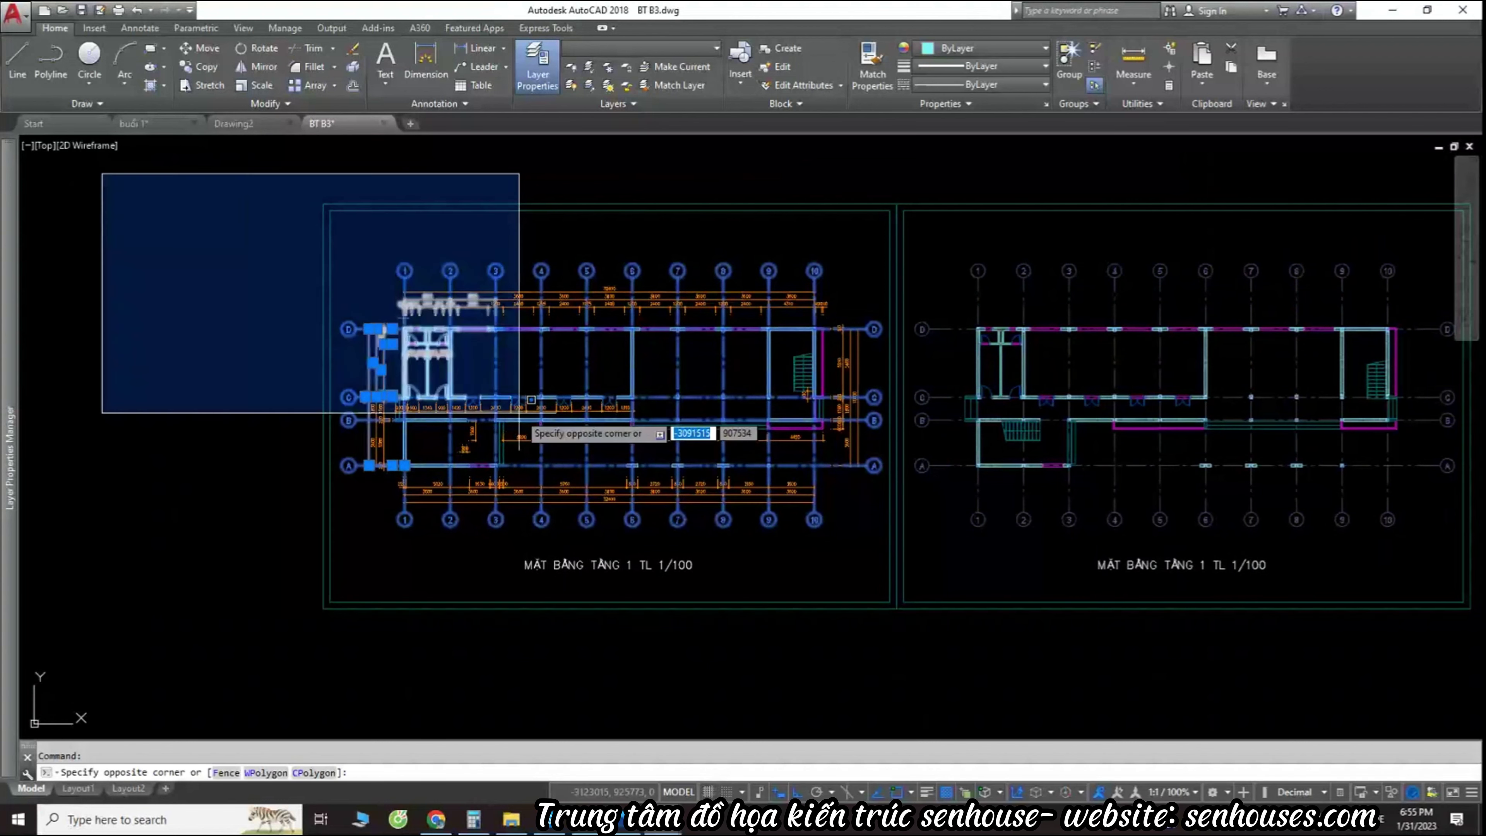
scroll(533, 469, "down", 4)
Step: Draw a rectangle with REC in an empty area beside the floor plans
key("Escape")
middle_click_drag(466, 461, 772, 487)
type("rec")
key("Return")
left_click(378, 348)
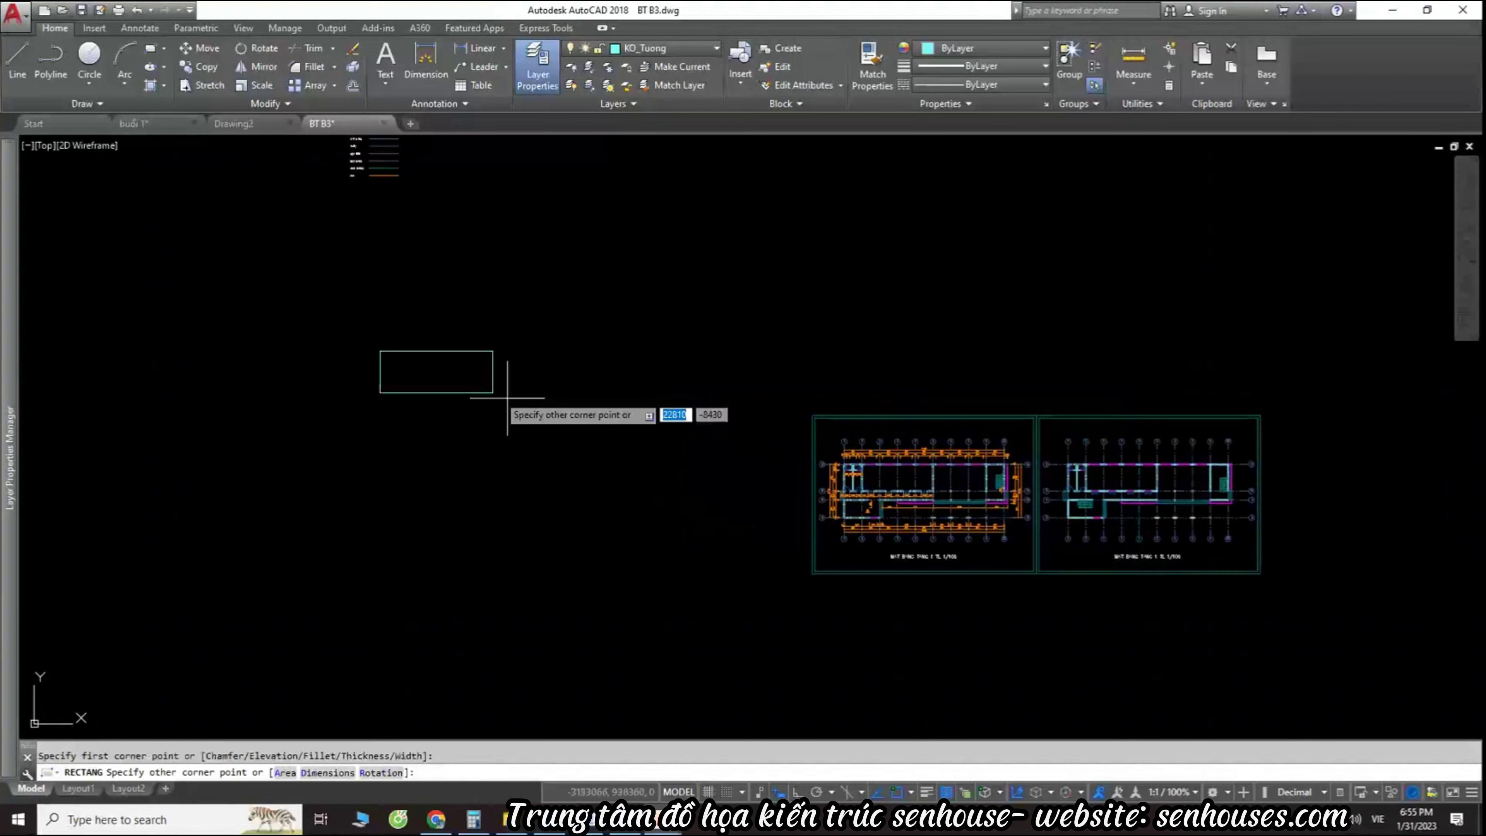
middle_click_drag(490, 433, 527, 447)
left_click(477, 411)
Step: Copy the rectangle straight down to place an identical one below it
type("co")
key("Return")
left_click(526, 461)
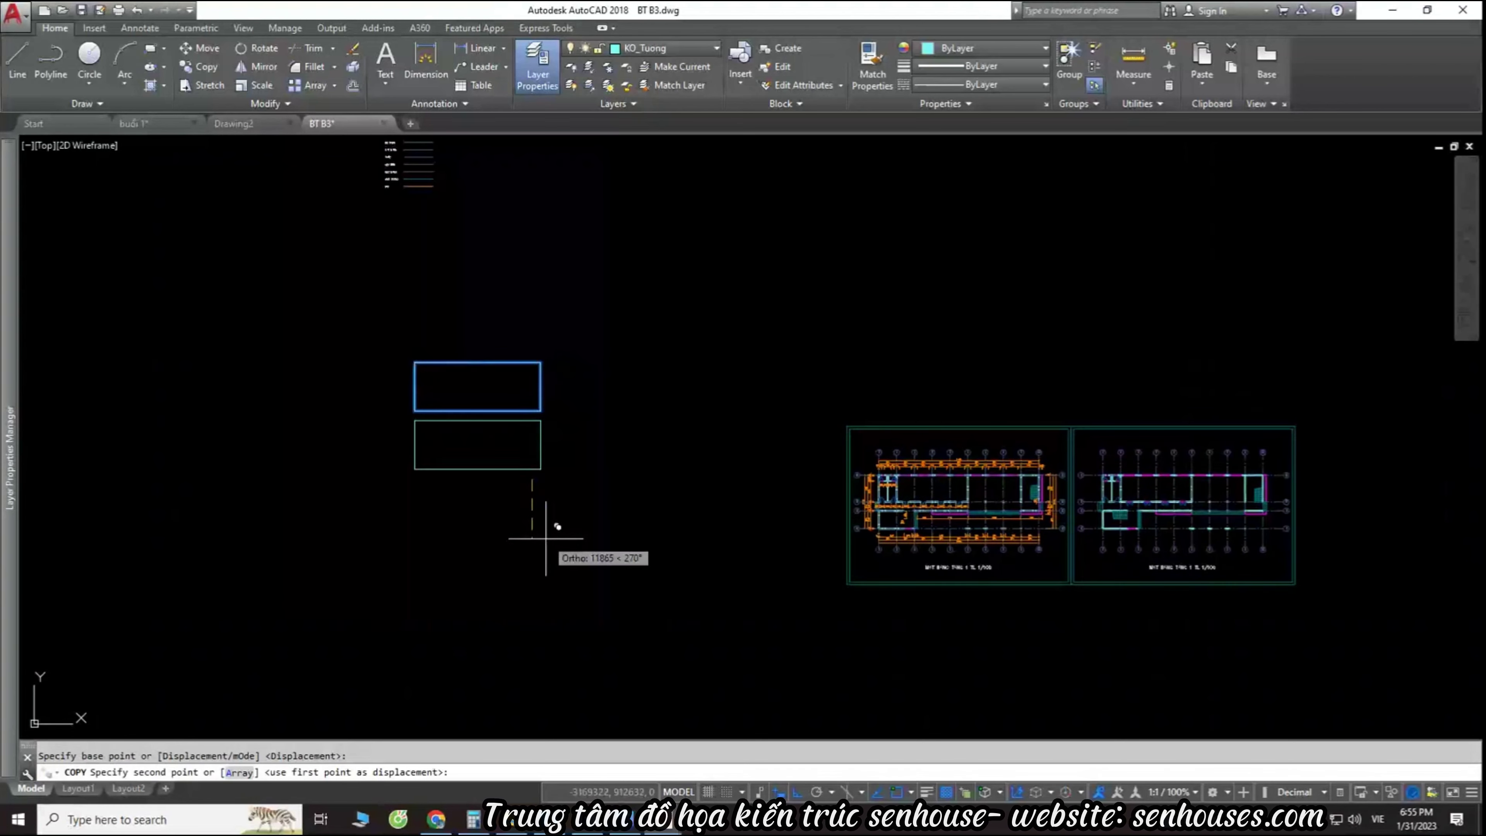
left_click(527, 548)
key("Escape")
scroll(468, 421, "up", 6)
scroll(591, 455, "down", 2)
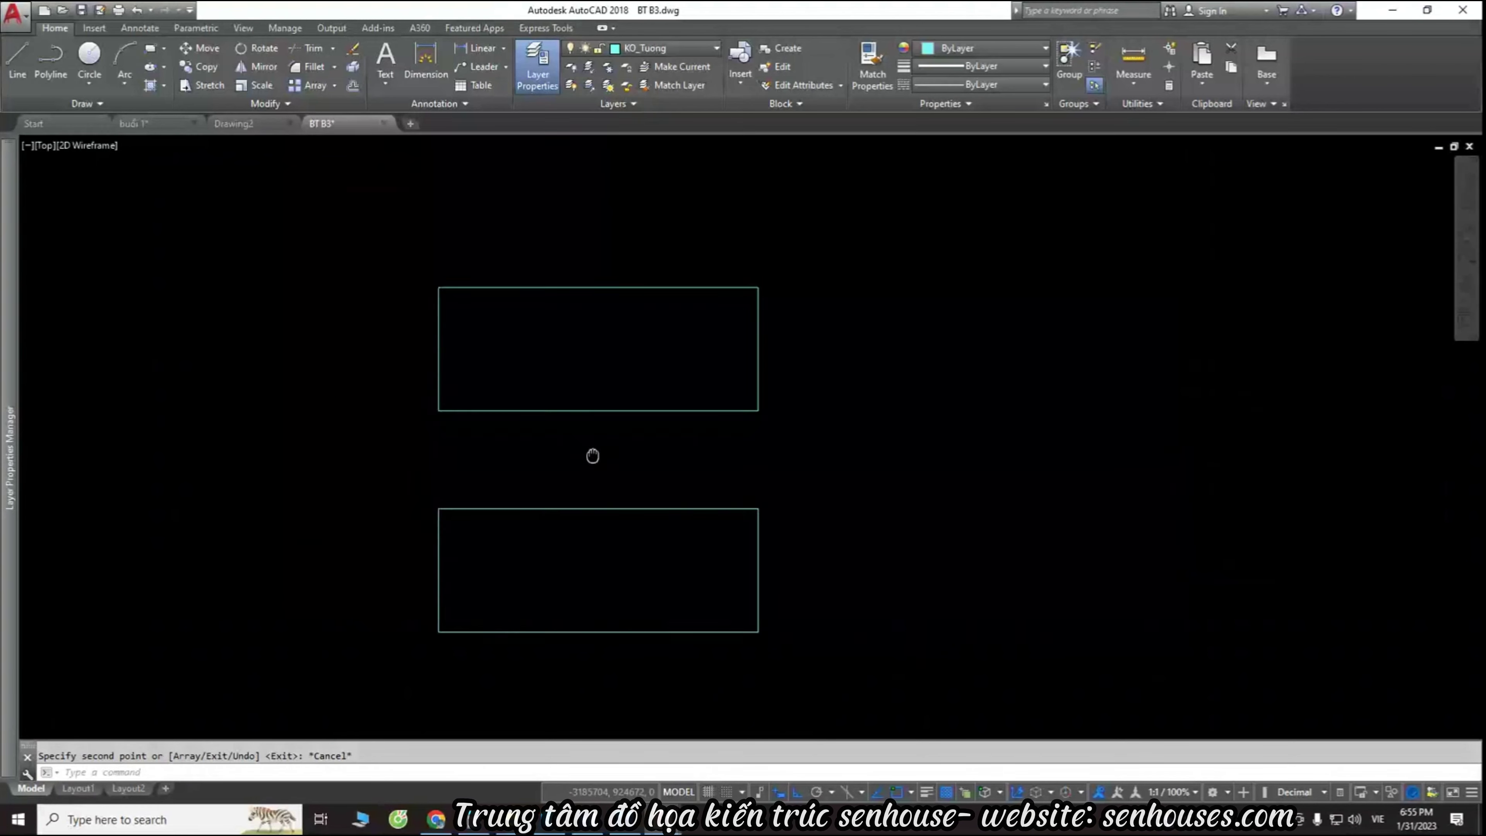
scroll(599, 447, "down", 2)
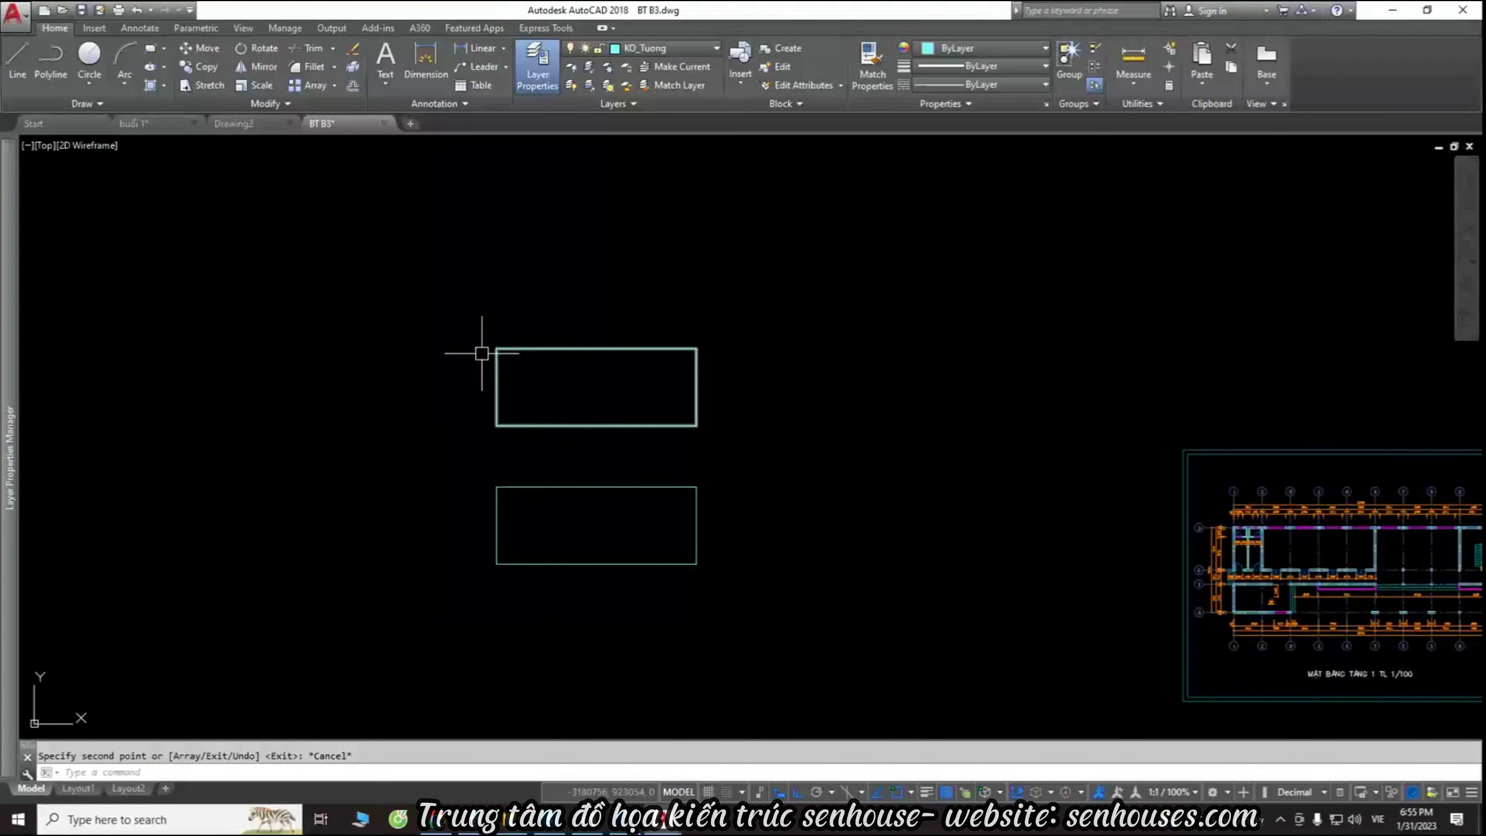
left_click(428, 293)
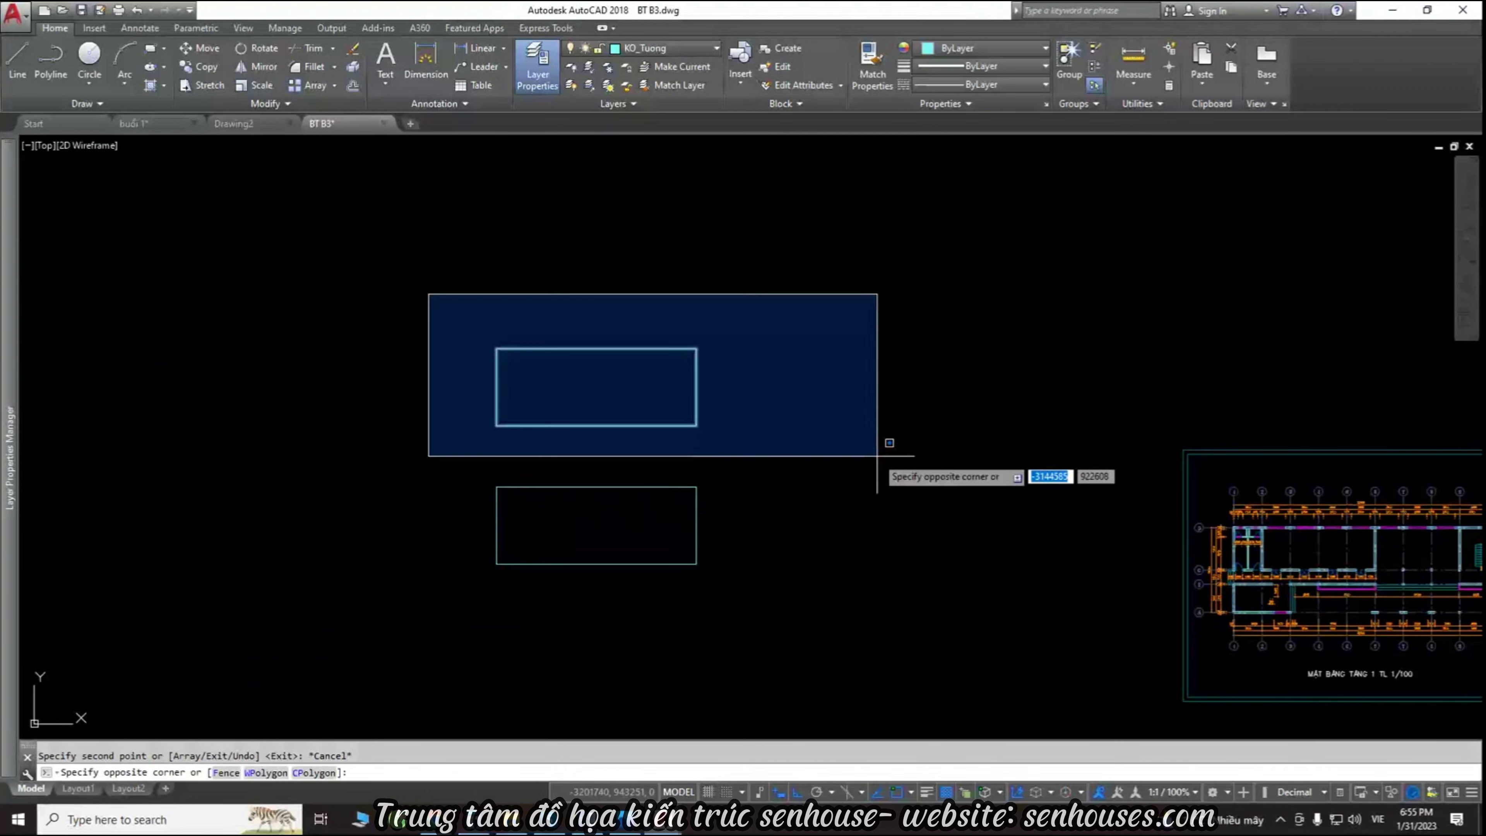
Step: Window-select the upper rectangle by fully enclosing it, then clear the selection
scroll(695, 447, "up", 2)
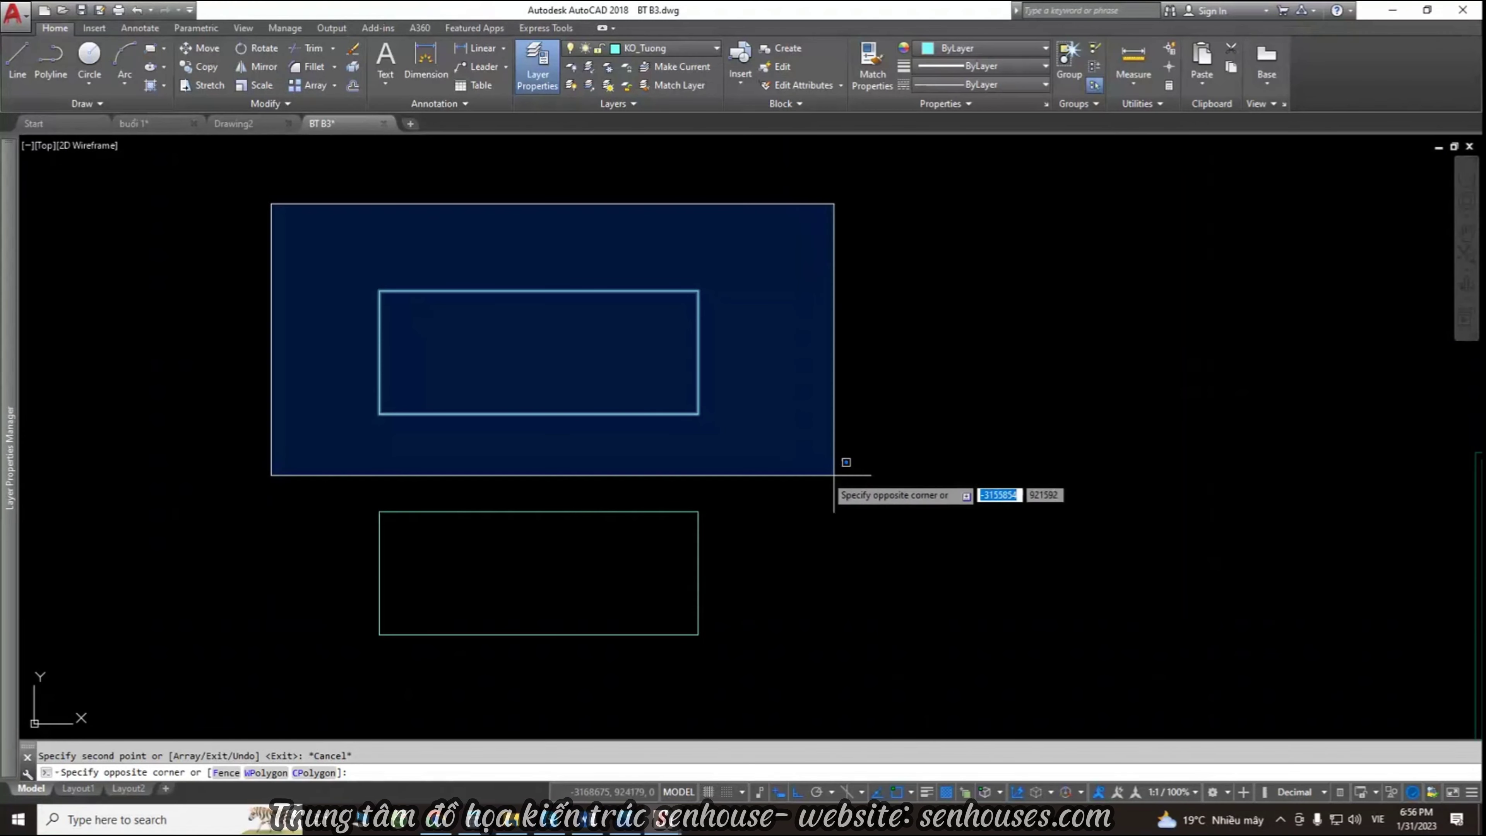
left_click(843, 467)
scroll(430, 413, "up", 2)
middle_click_drag(427, 385, 475, 408)
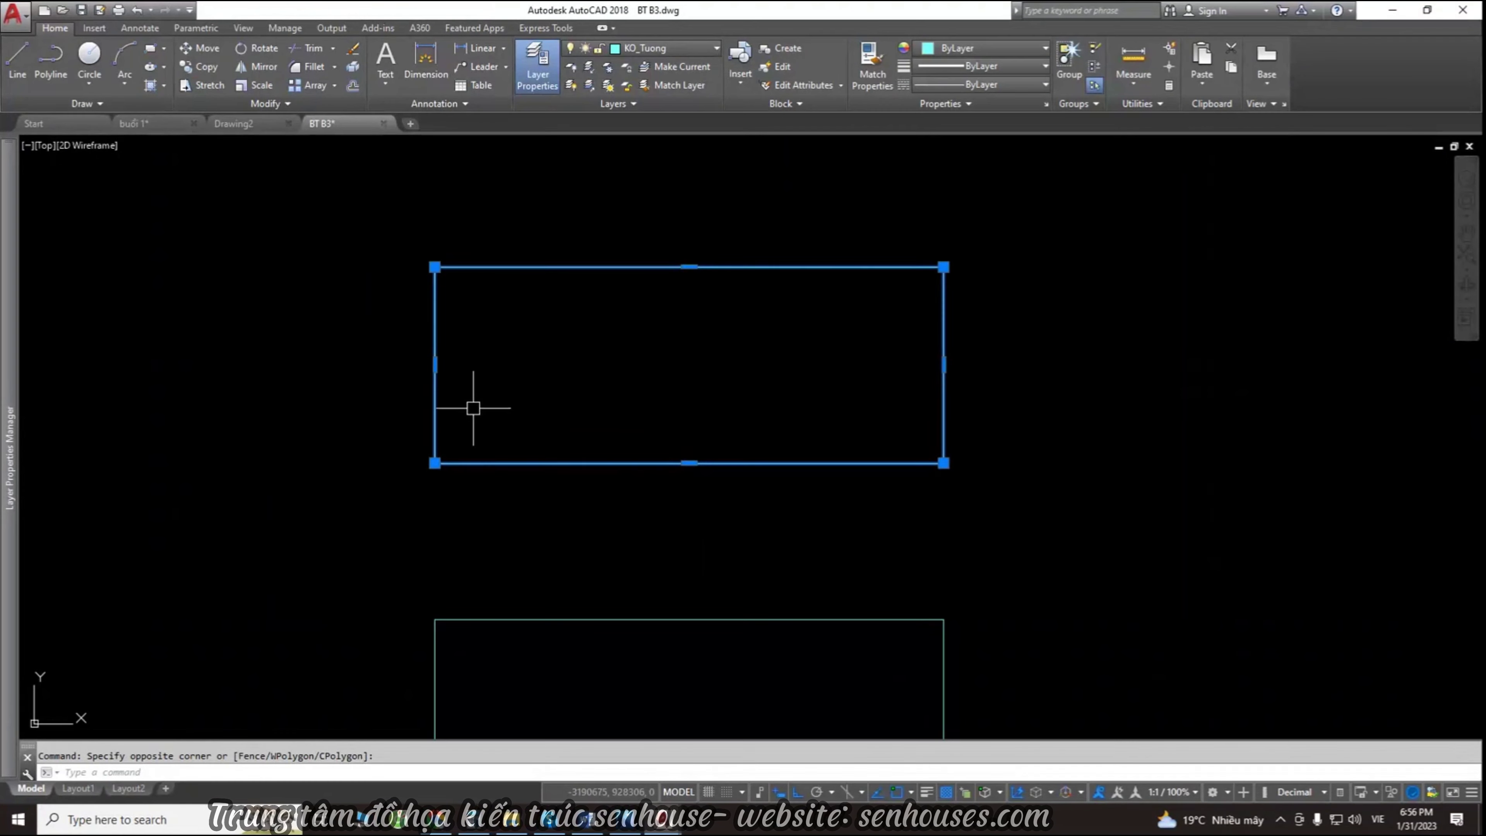
key("Escape")
Step: Show that windows only partly covering the rectangle select nothing
left_click(373, 227)
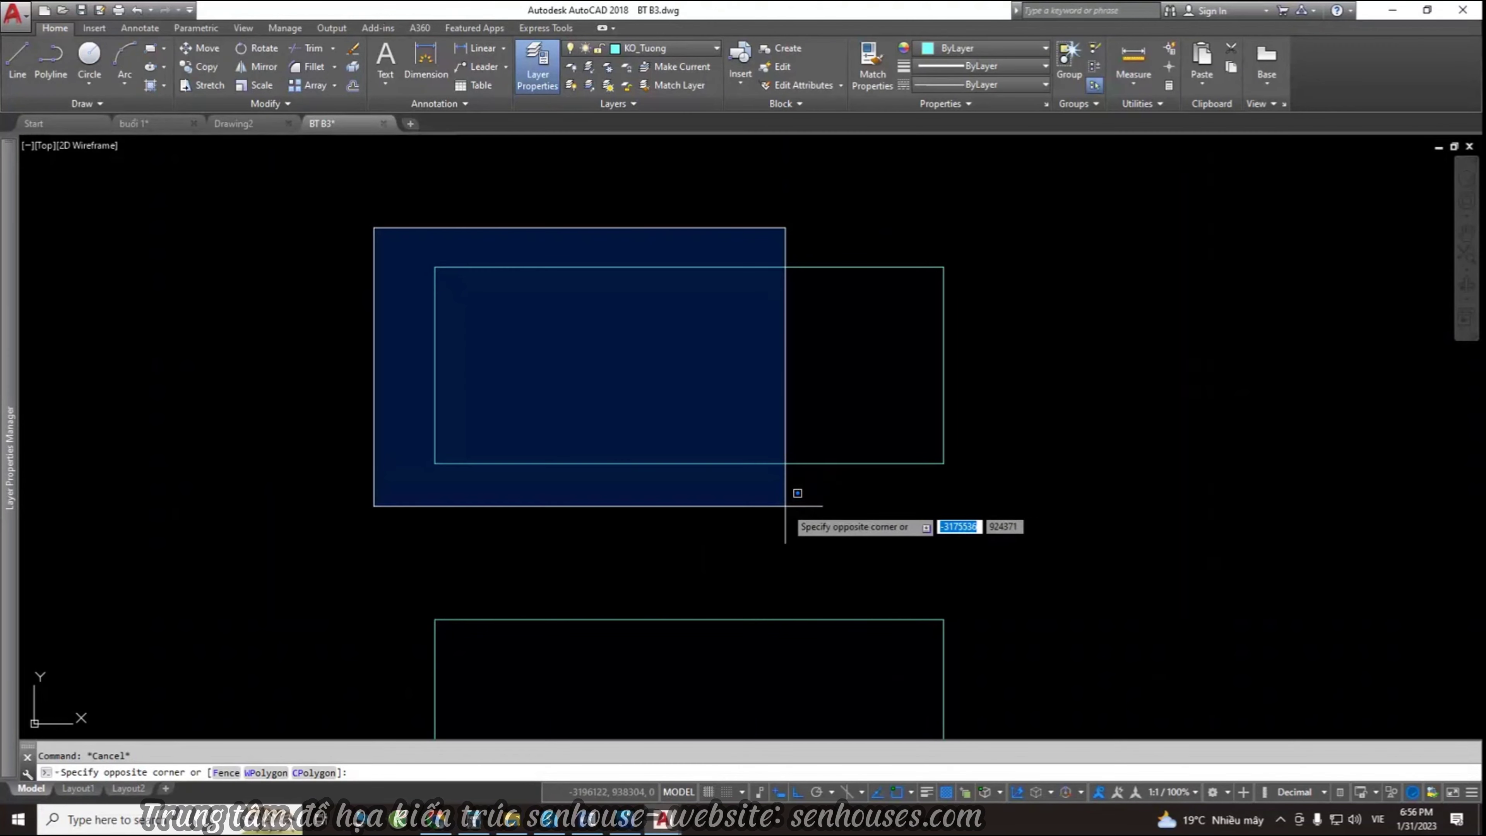
left_click(798, 507)
left_click(386, 236)
left_click(658, 523)
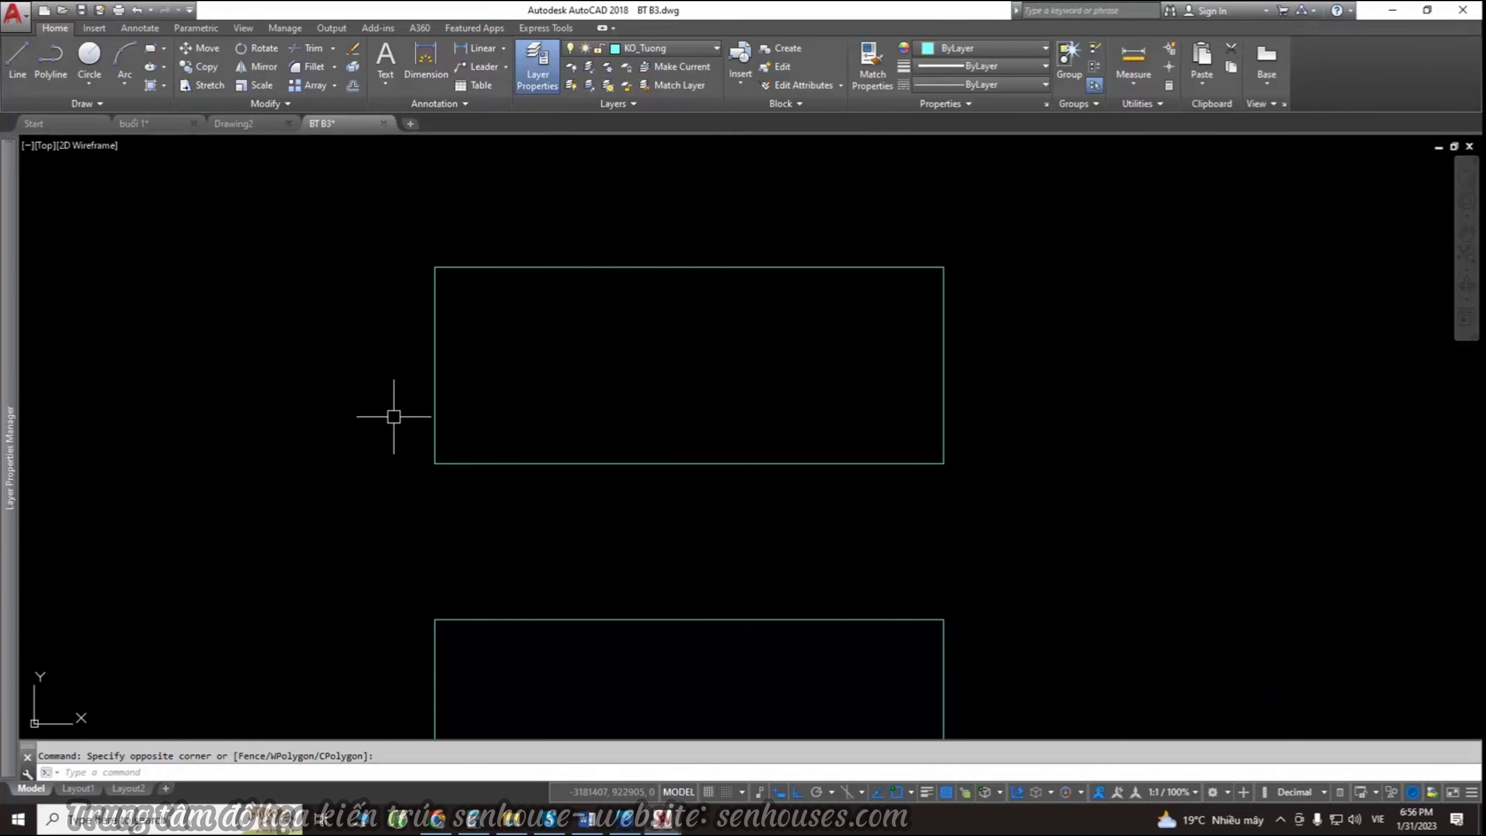
left_click(307, 217)
left_click(706, 485)
scroll(557, 421, "down", 2)
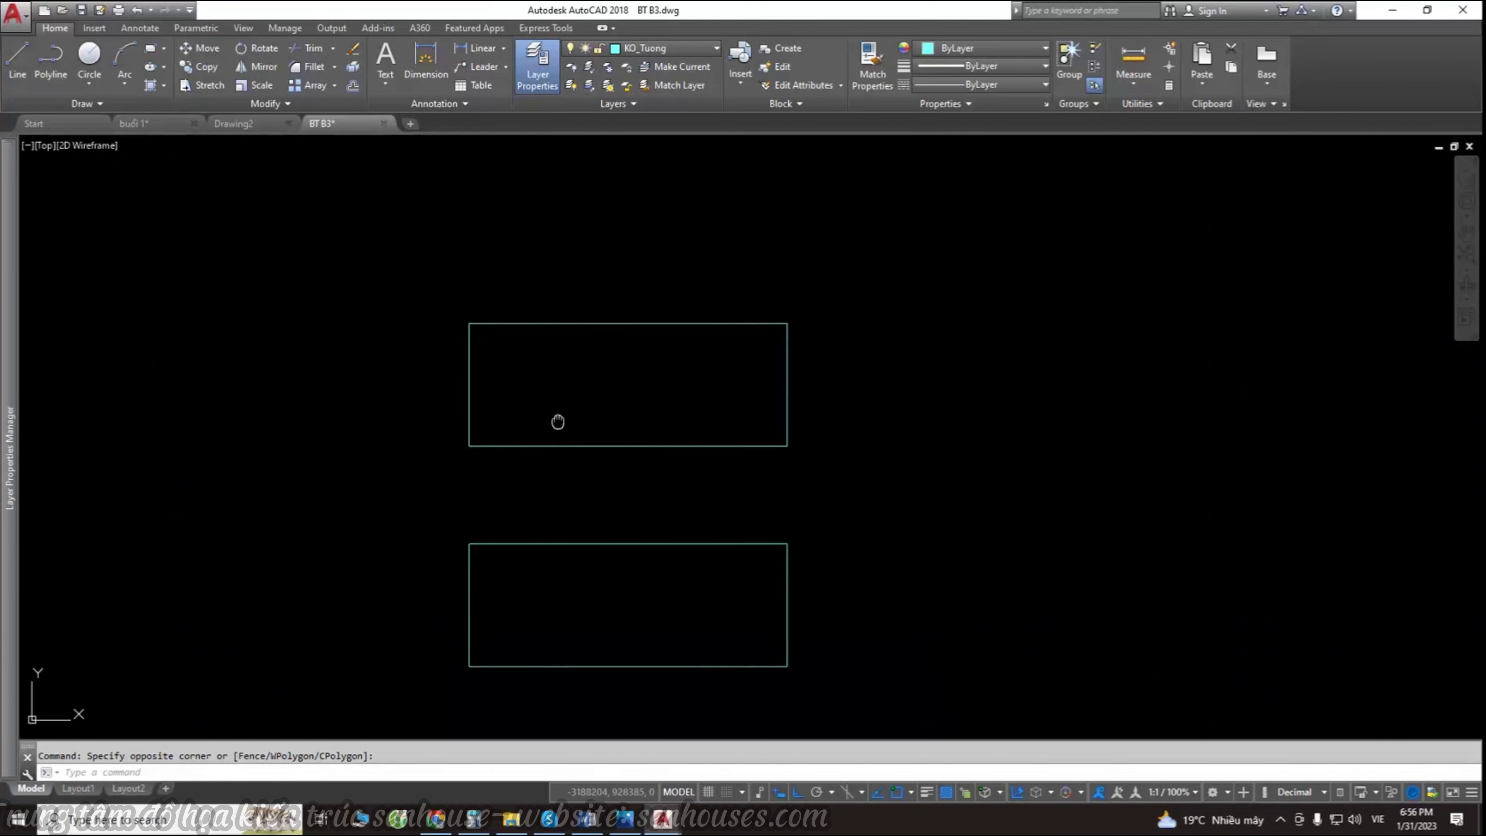
mouse_move(557, 421)
middle_mouse_down()
mouse_move(574, 395)
mouse_move(705, 405)
middle_mouse_up()
scroll(705, 405, "up", 2)
Step: Select the lower rectangle with a right-to-left crossing window, then clear it
left_click(857, 278)
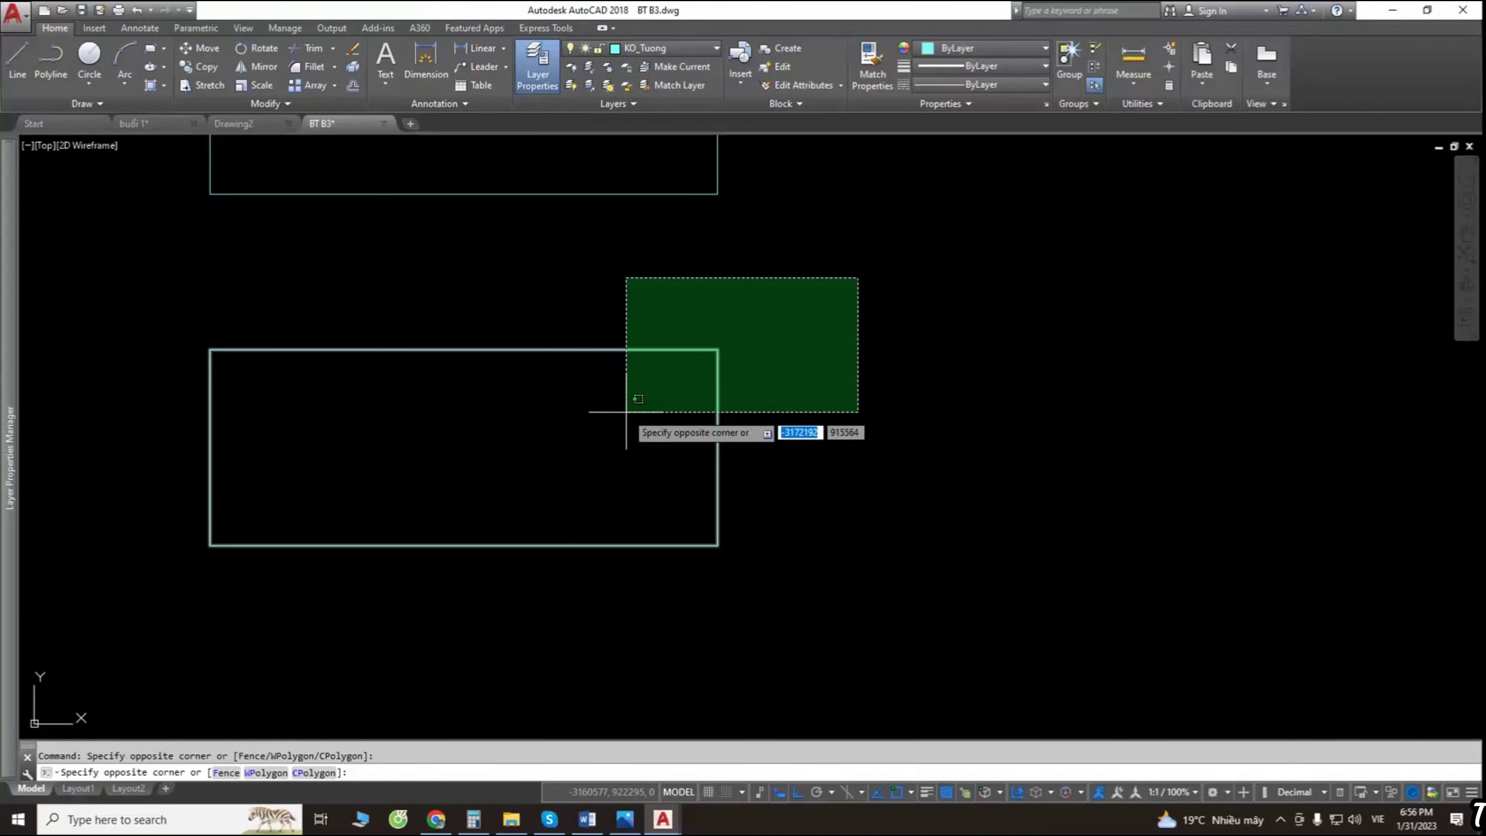
left_click(664, 410)
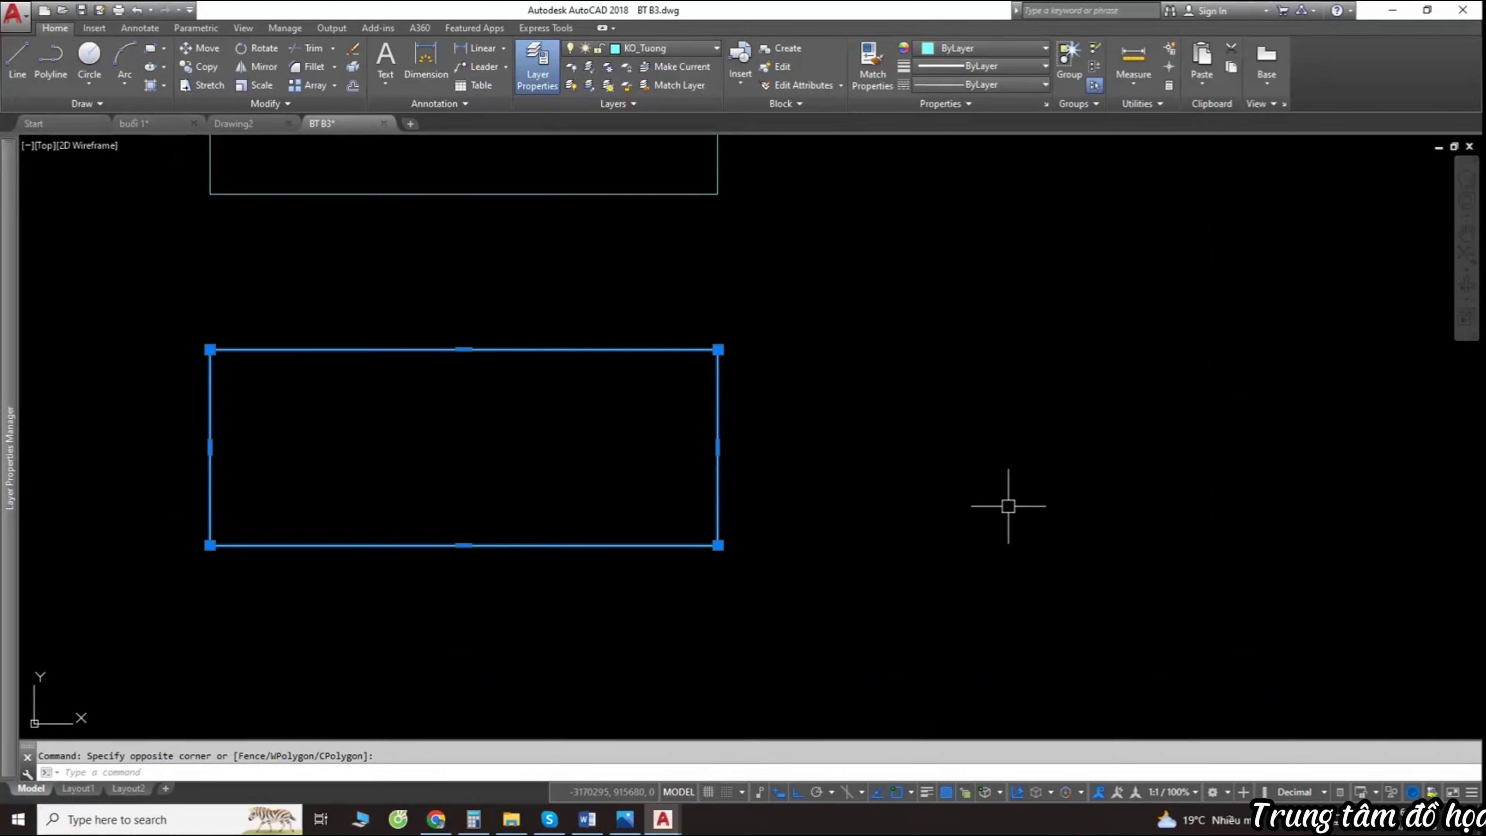
scroll(1008, 506, "down", 4)
middle_click_drag(945, 477, 848, 471)
key("Escape")
Step: Retry a partial window over the upper rectangle and cancel a started crossing selection
left_click(334, 226)
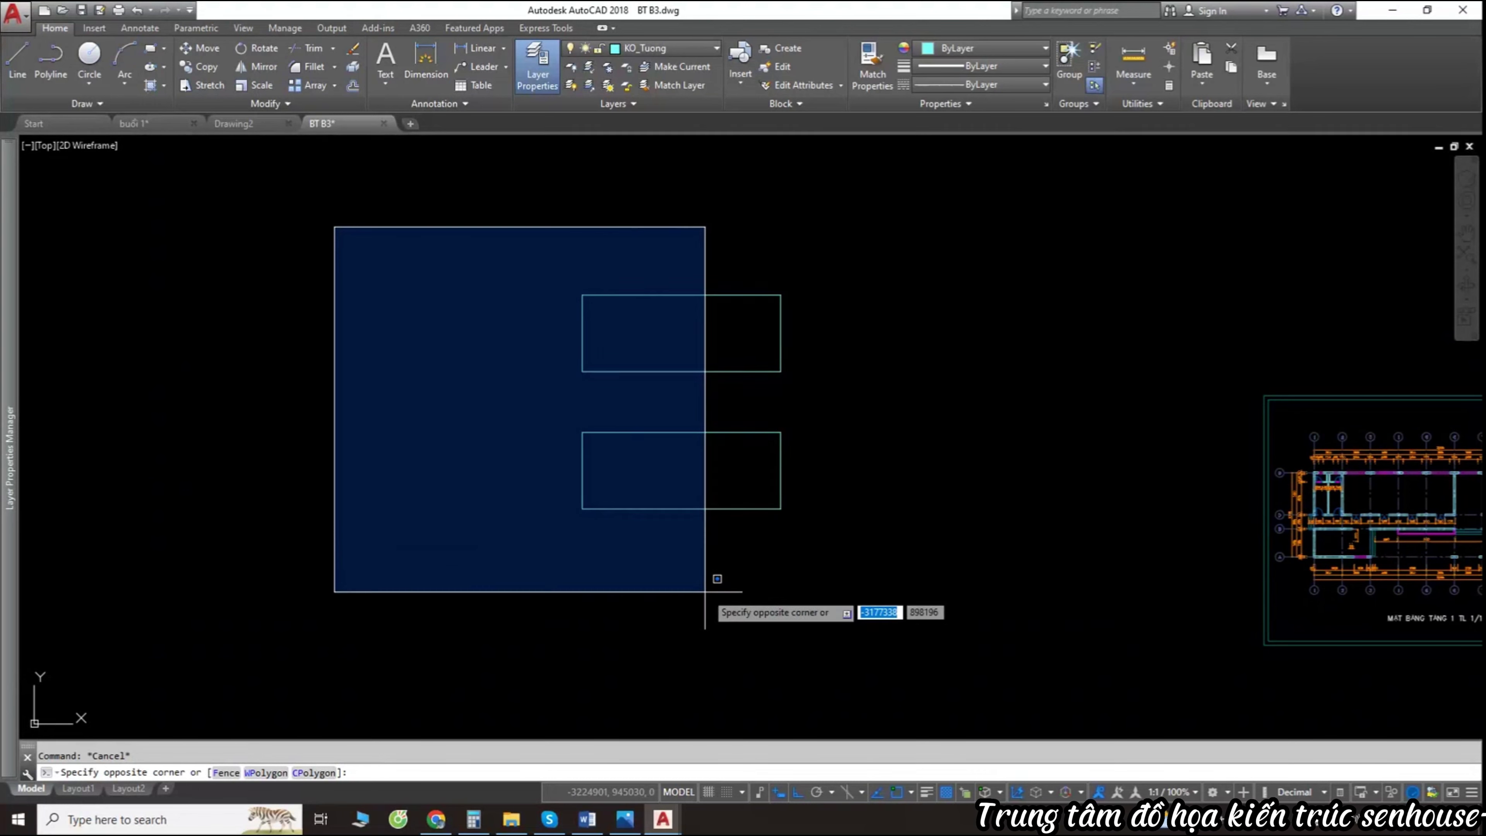
scroll(653, 530, "down", 4)
key("Escape")
scroll(716, 541, "up", 6)
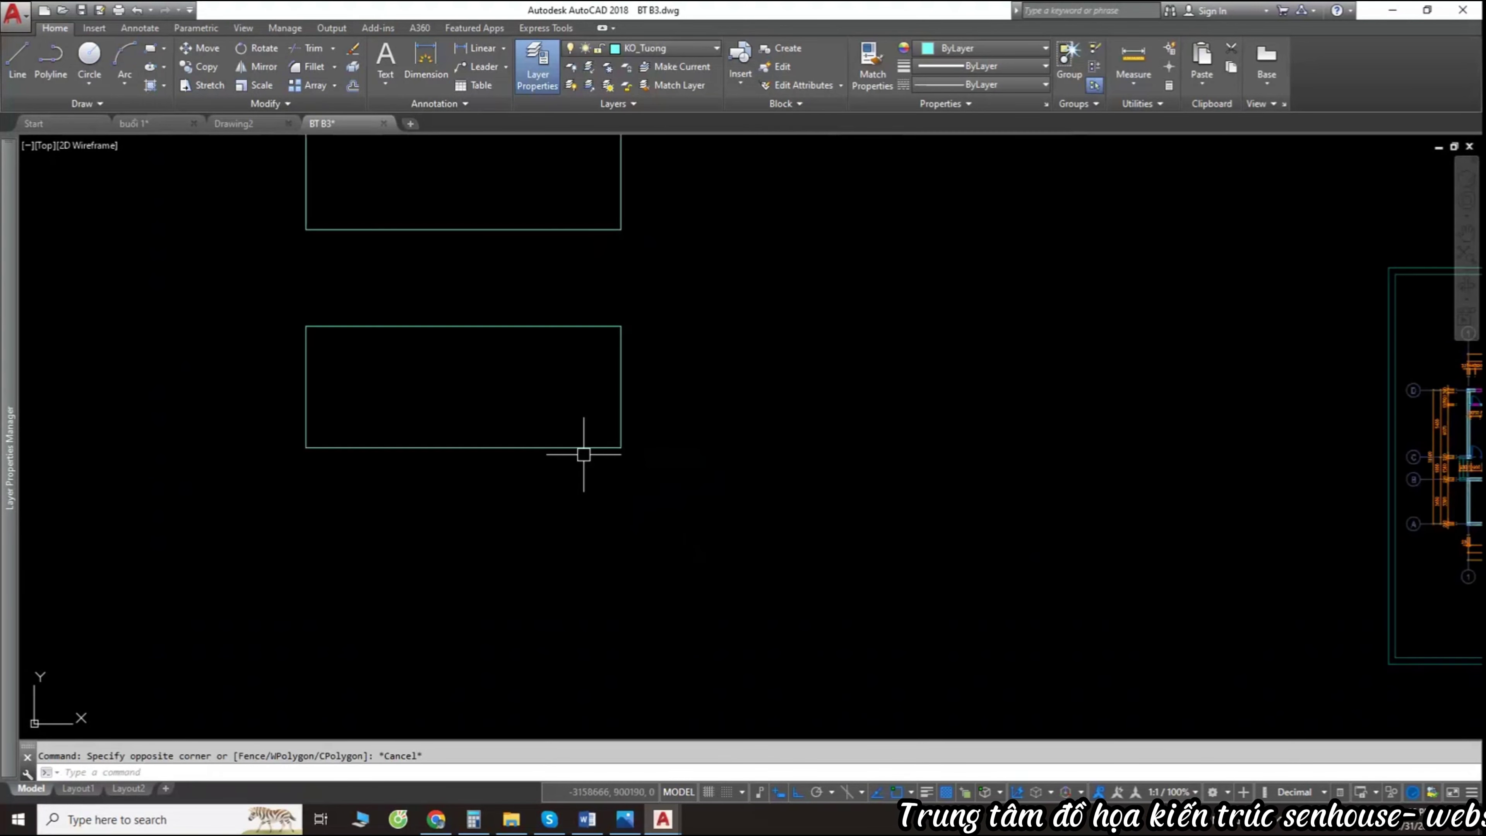
middle_click_drag(583, 454, 701, 586)
left_click(288, 216)
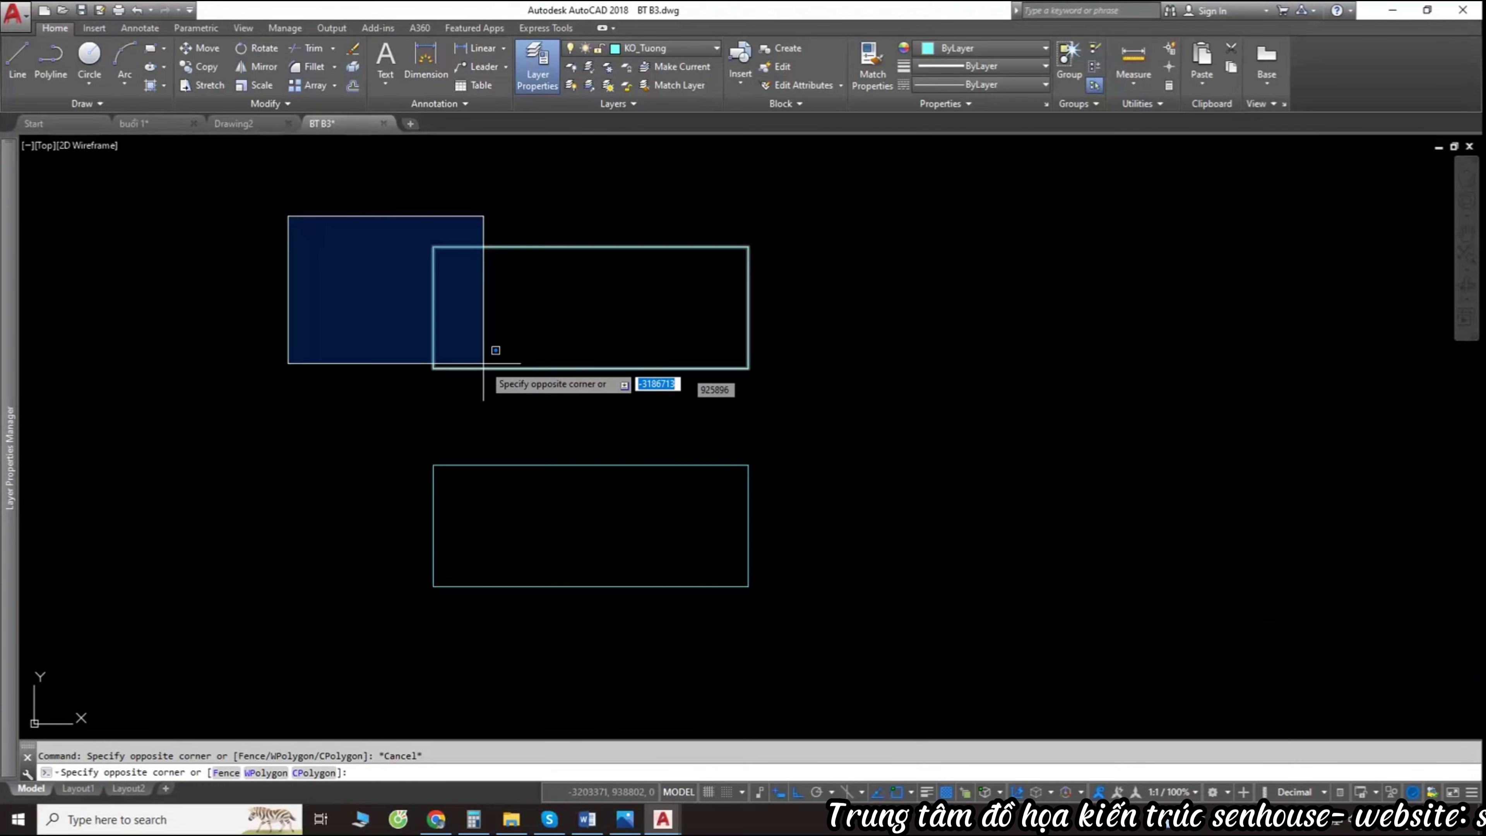
left_click(496, 350)
left_click(924, 230)
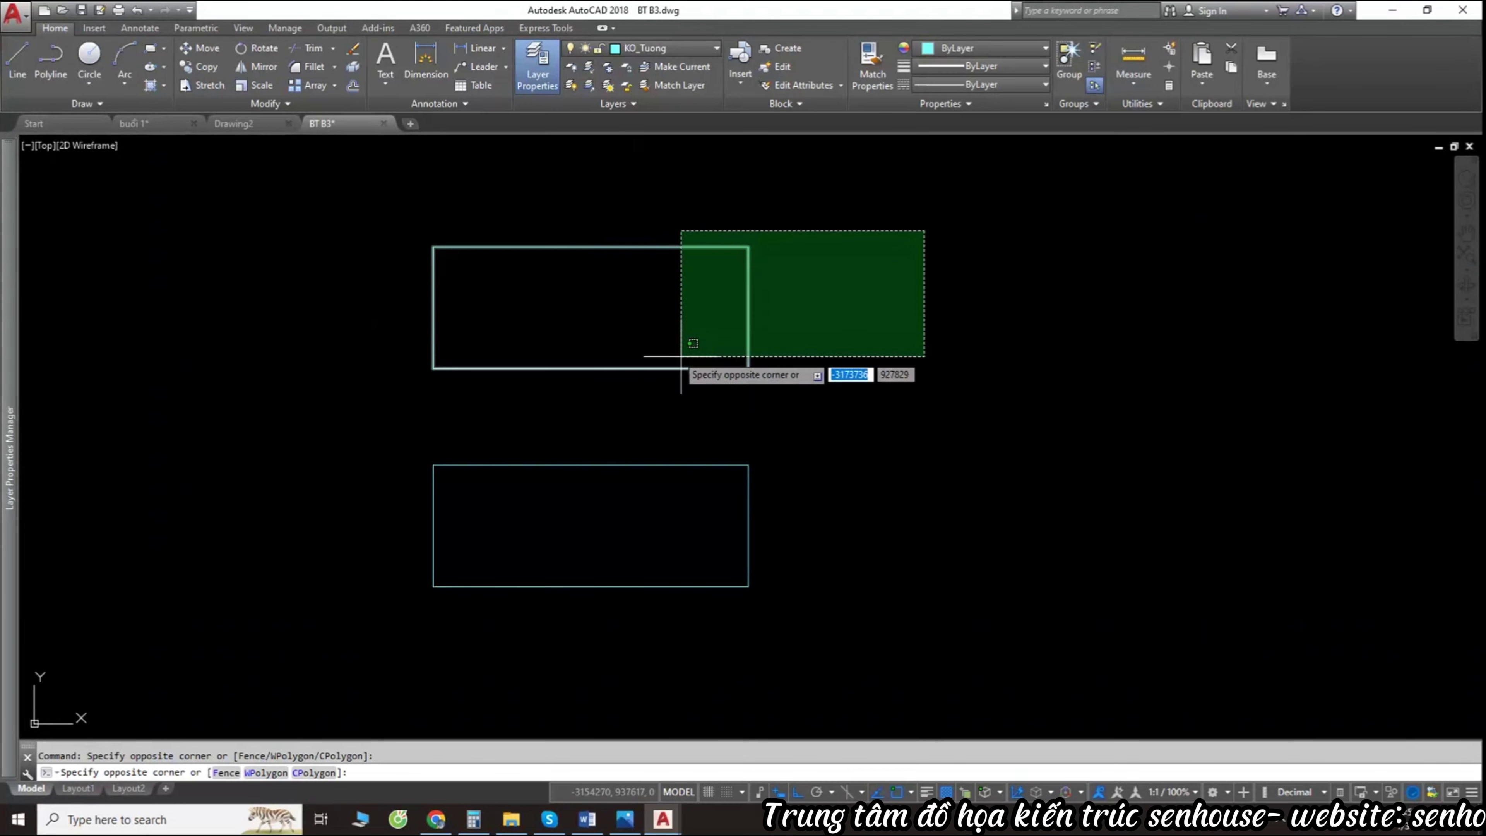
key("Escape")
Step: Crossing-select the upper rectangle and add the lower one with a window
middle_click_drag(753, 261, 727, 322)
left_click(812, 273)
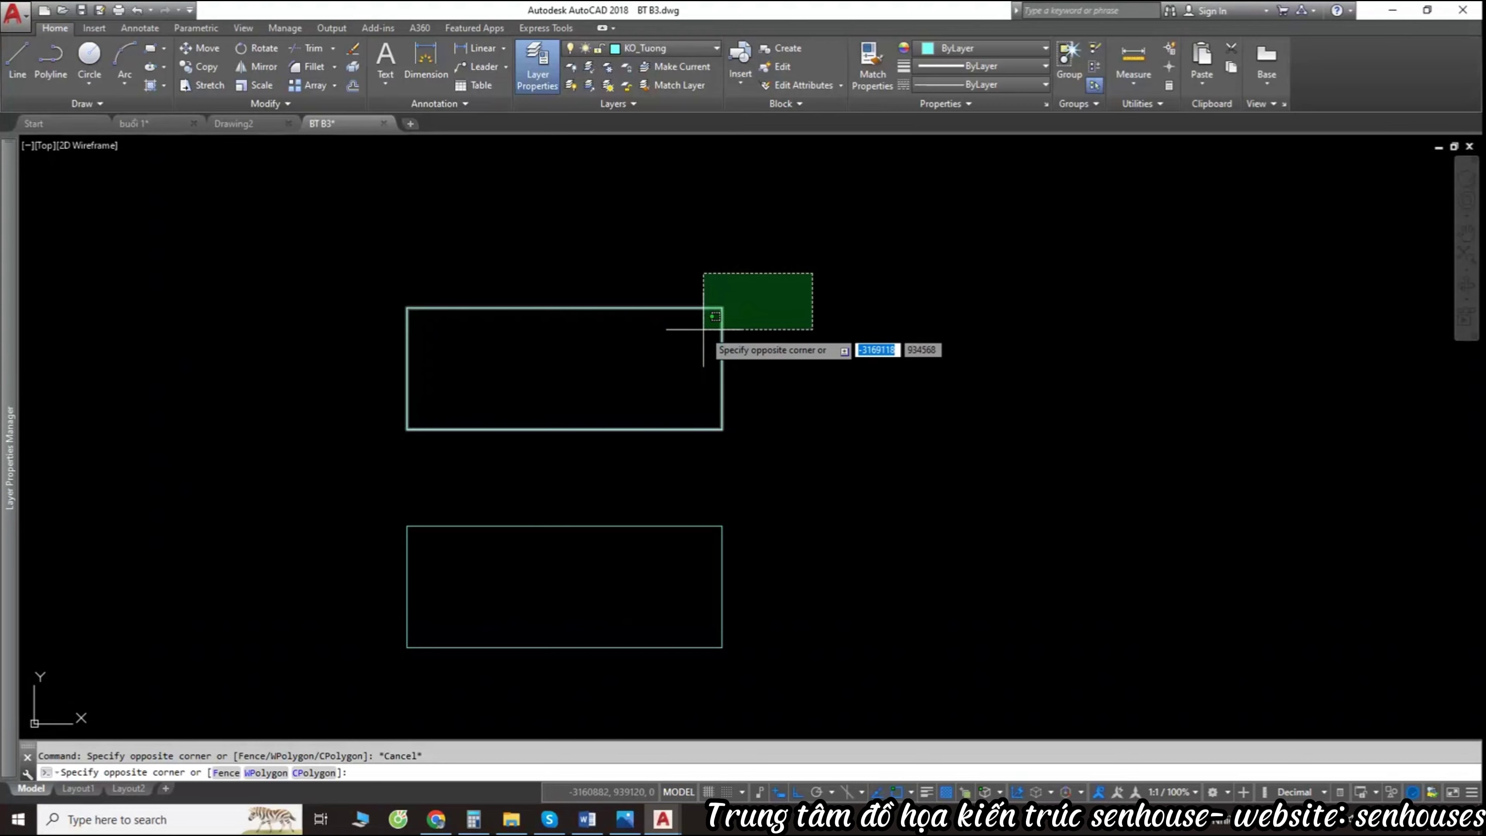
left_click(704, 329)
middle_click_drag(660, 494, 687, 438)
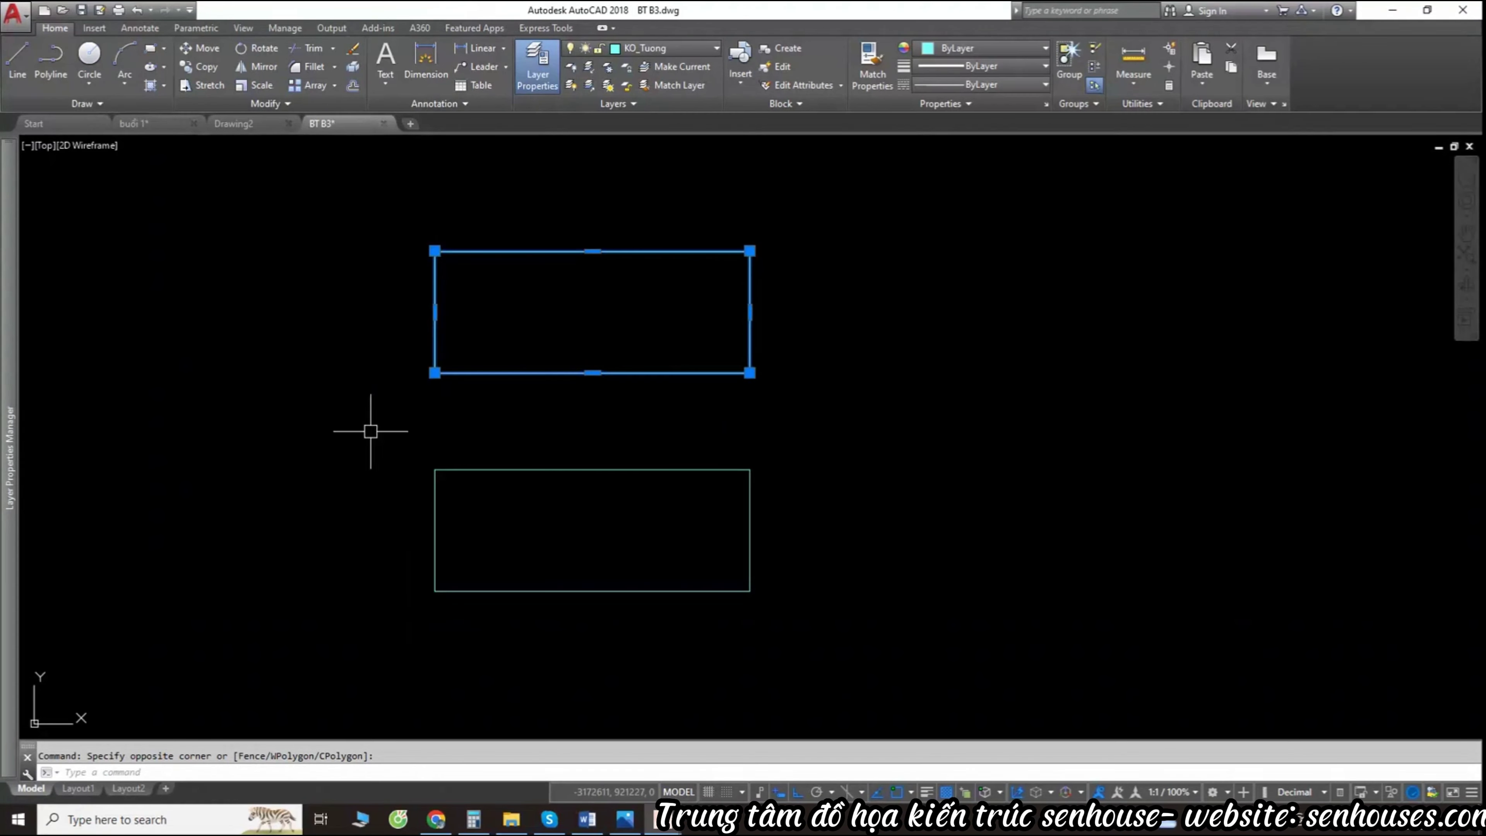
left_click(353, 432)
left_click(1017, 702)
scroll(761, 527, "down", 5)
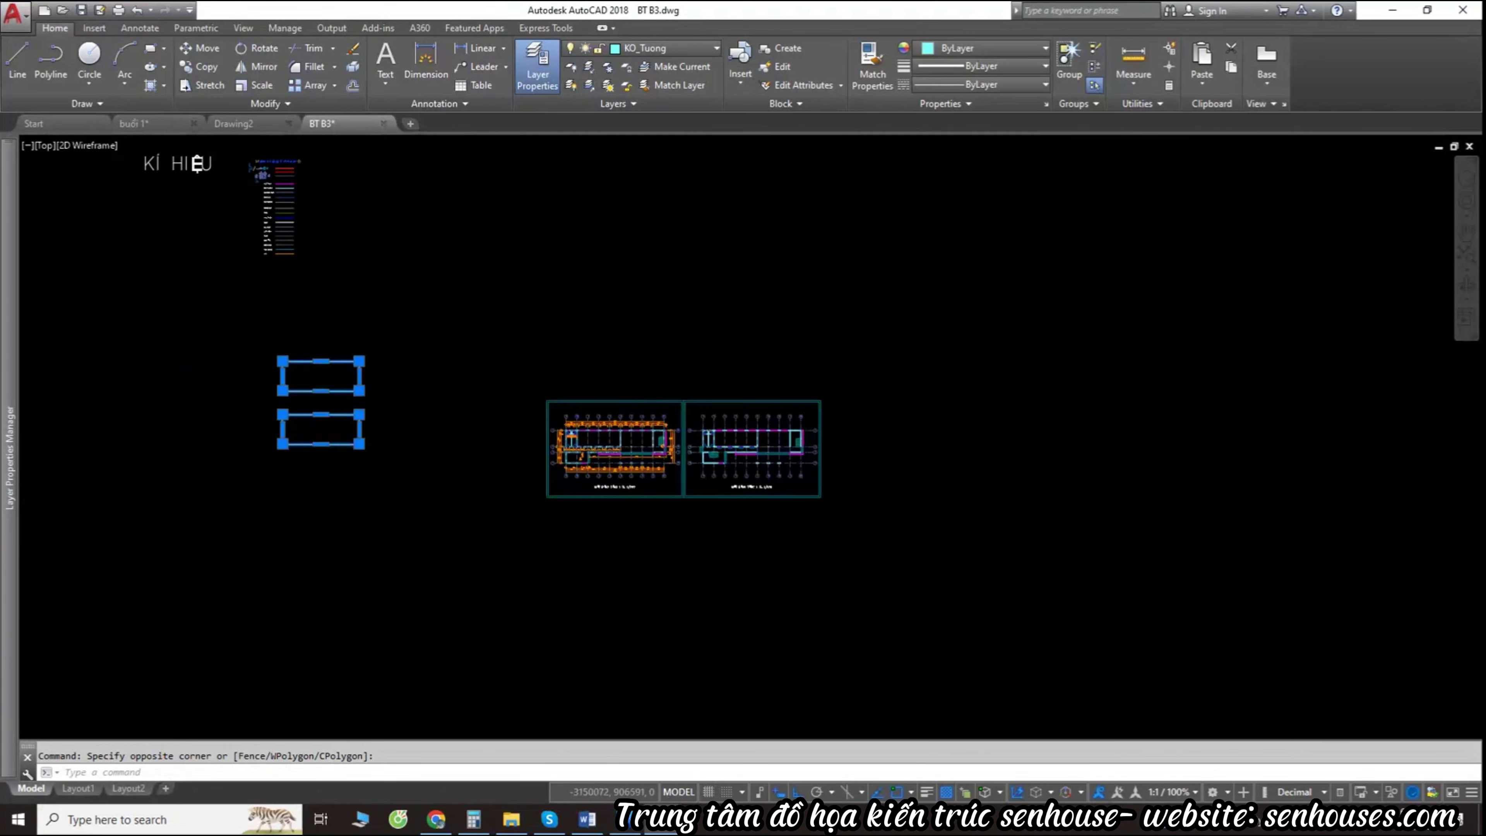
scroll(647, 490, "up", 4)
scroll(779, 557, "down", 2)
scroll(582, 437, "up", 2)
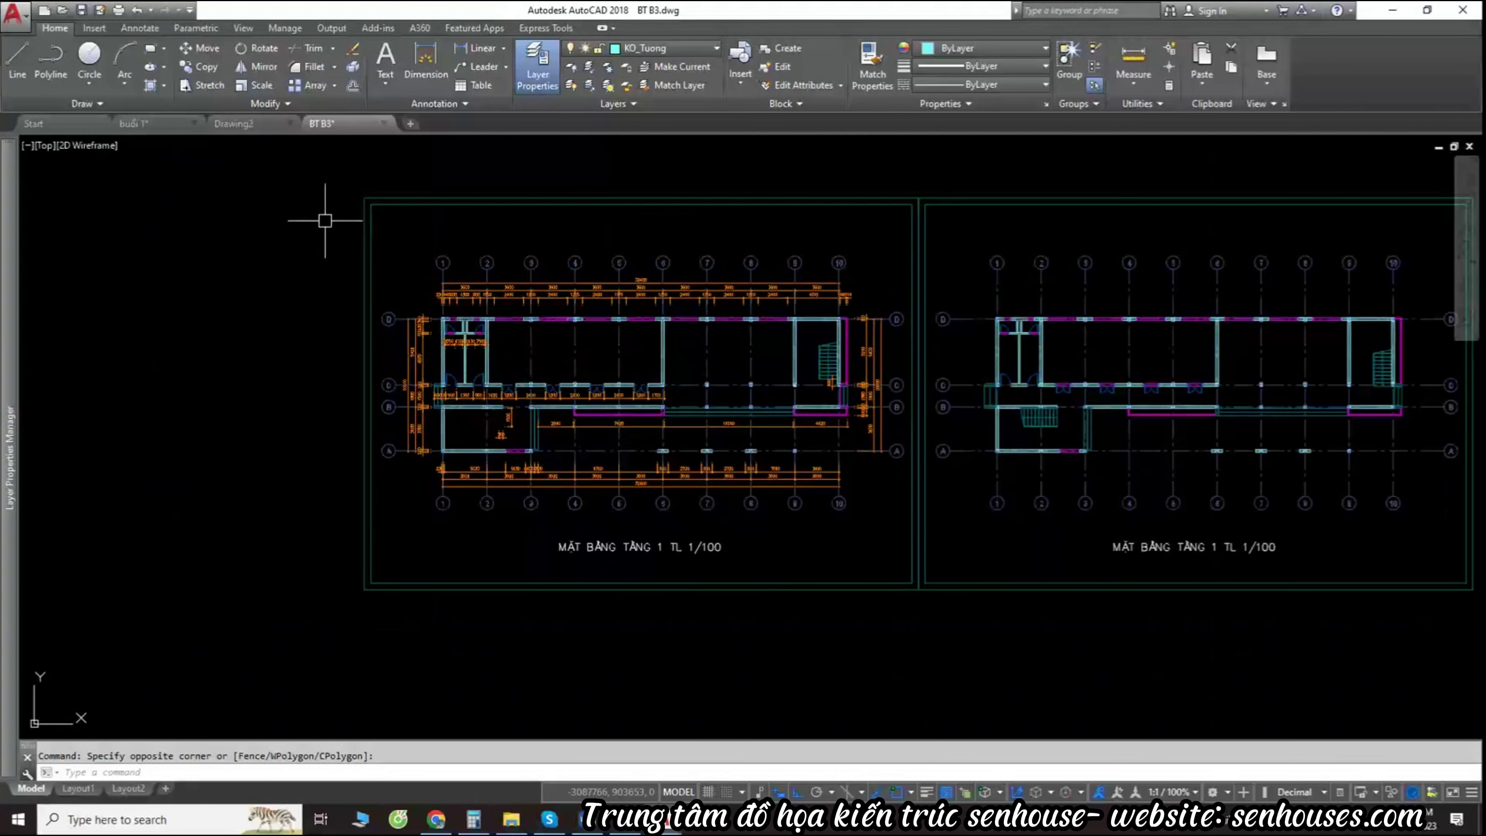
left_click(983, 571)
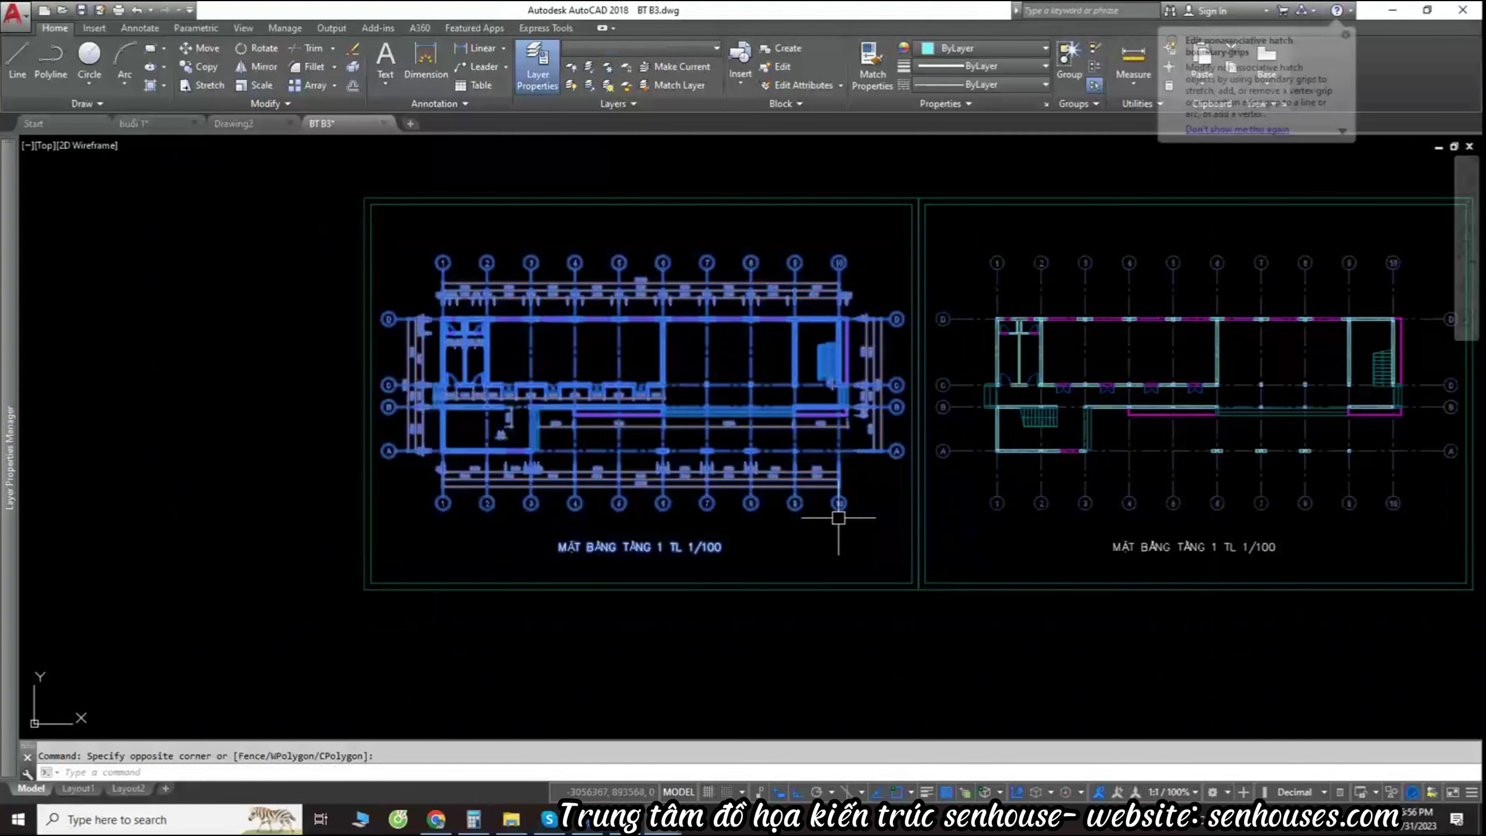
middle_click_drag(838, 517, 847, 533)
scroll(404, 253, "up", 2)
scroll(441, 272, "down", 2)
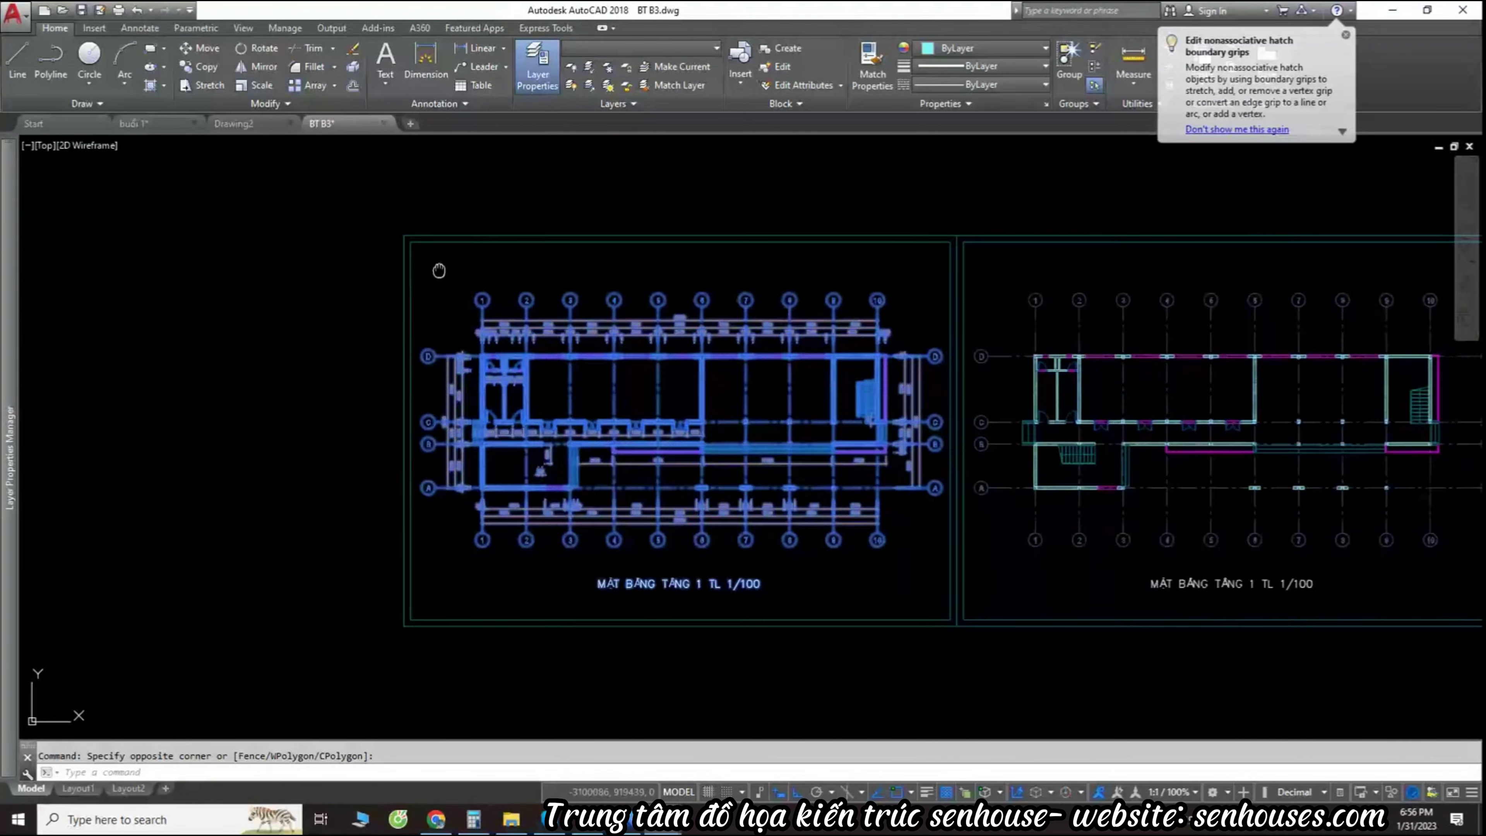
key("Escape")
left_click(805, 242)
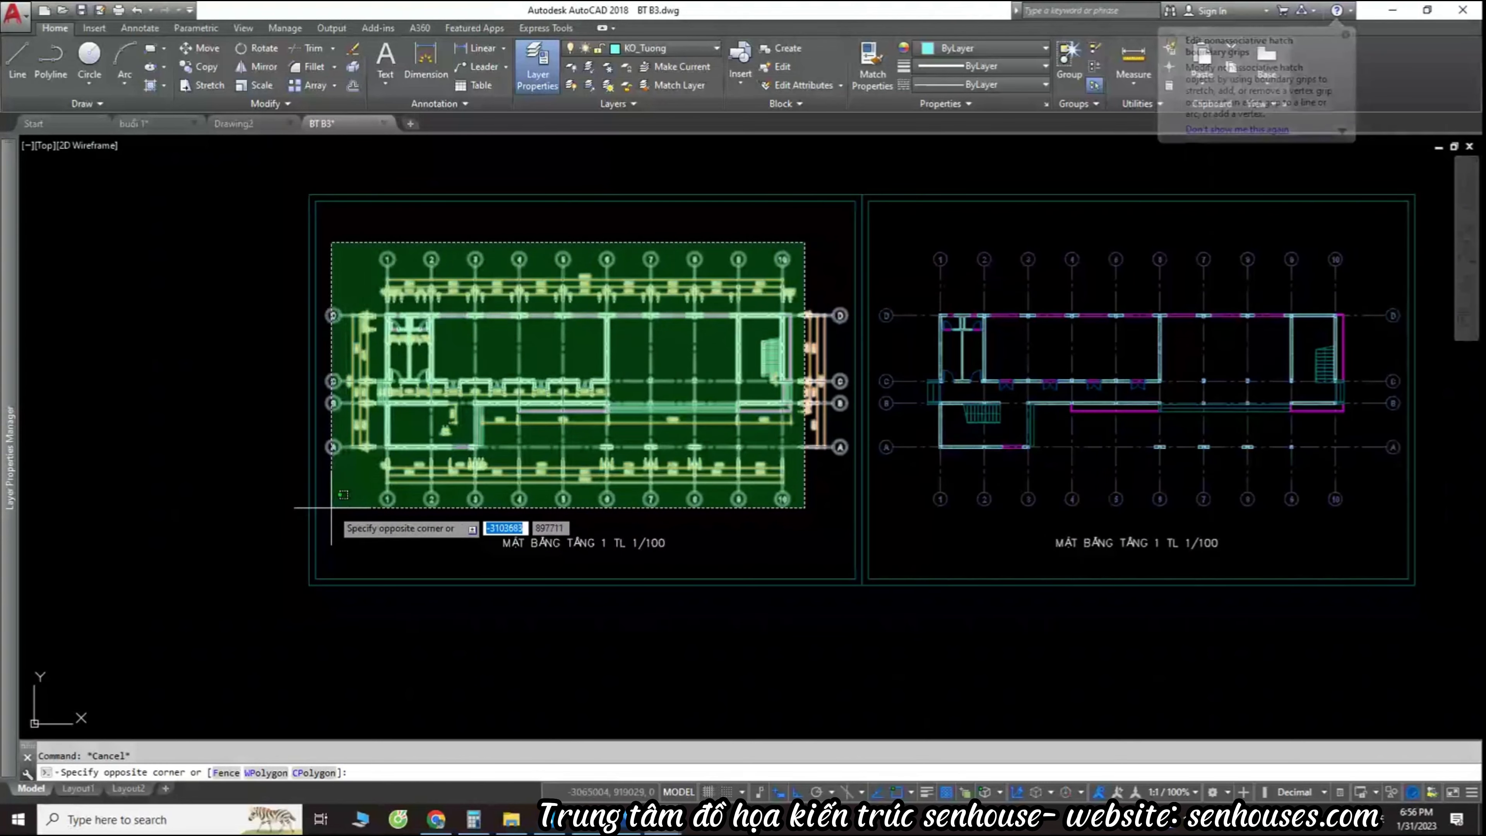
left_click(334, 506)
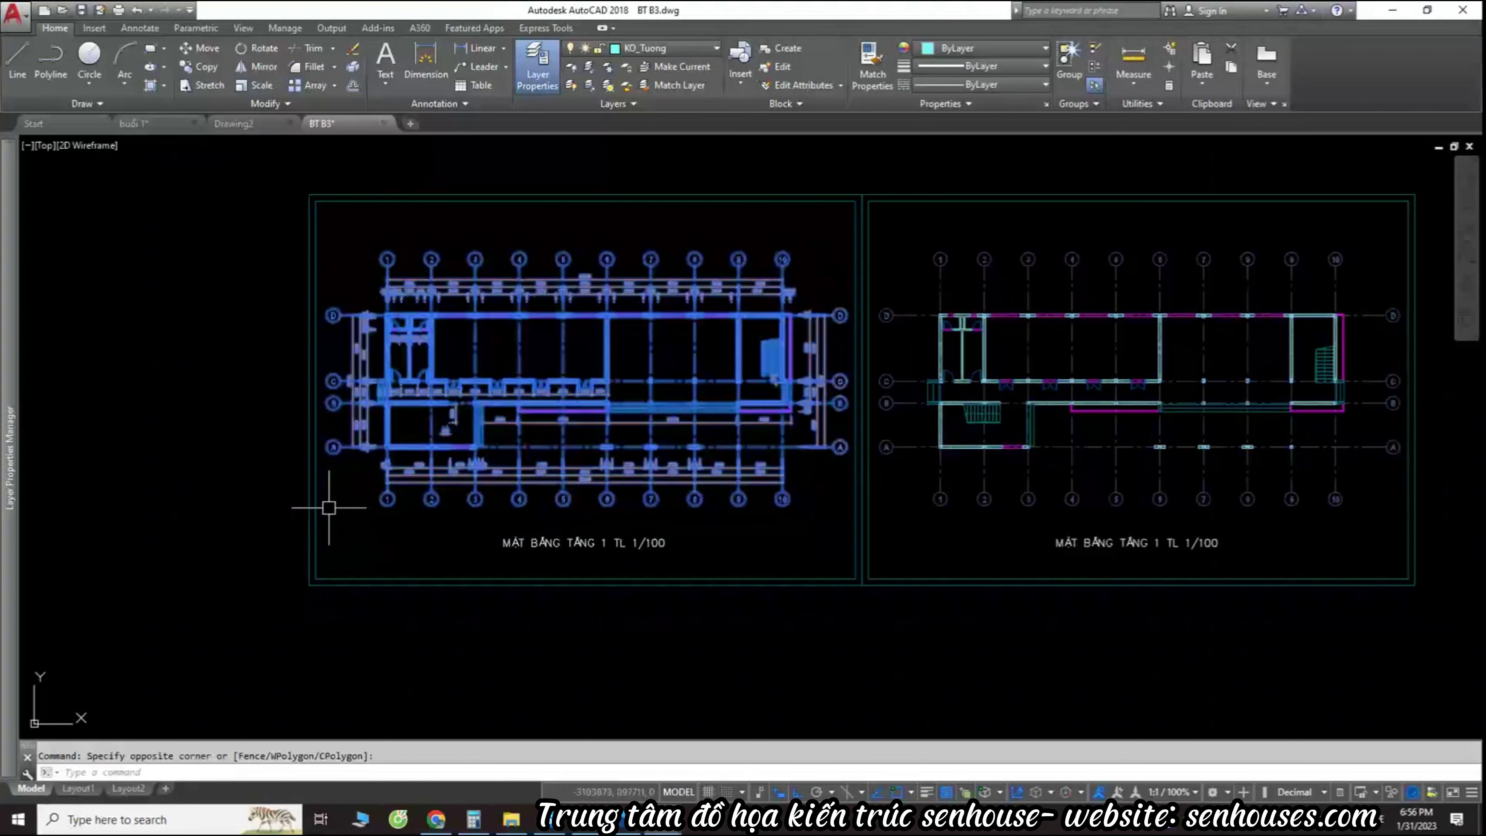
left_click(843, 244)
left_click(331, 493)
middle_click_drag(391, 497, 435, 526)
key("Escape")
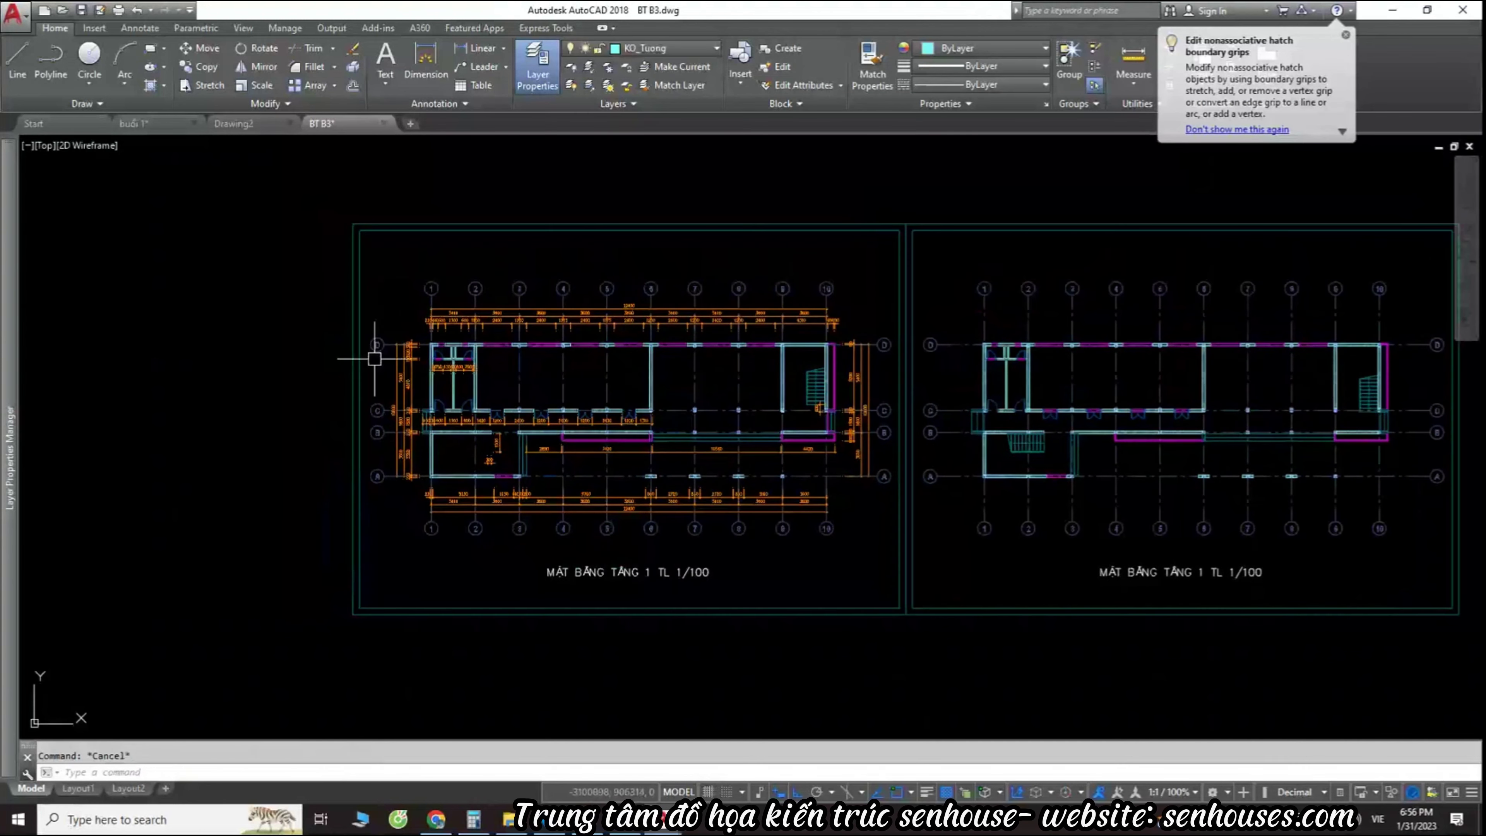
left_click(261, 209)
key("Escape")
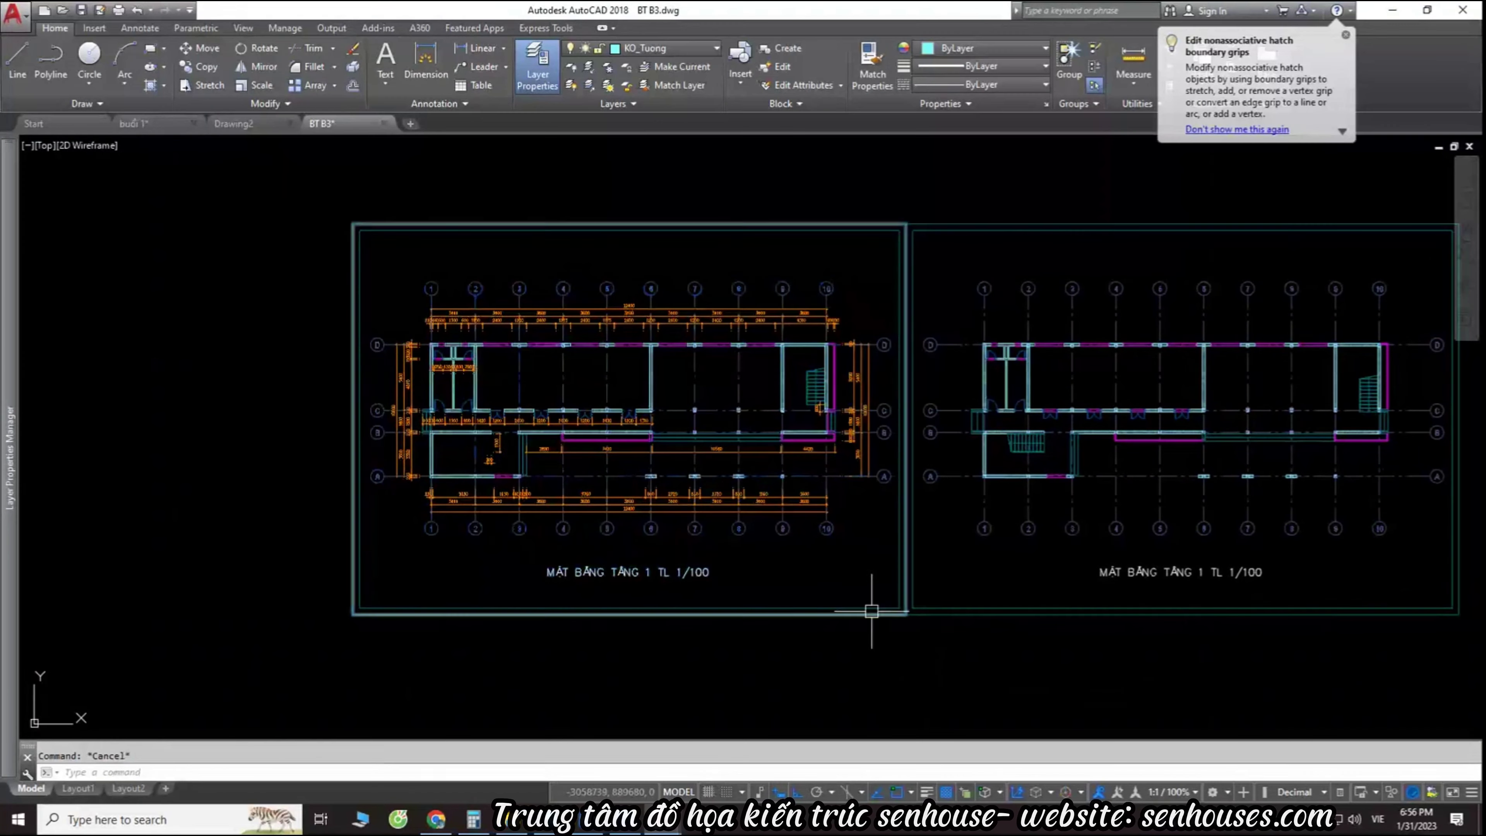
middle_click_drag(822, 437, 763, 419)
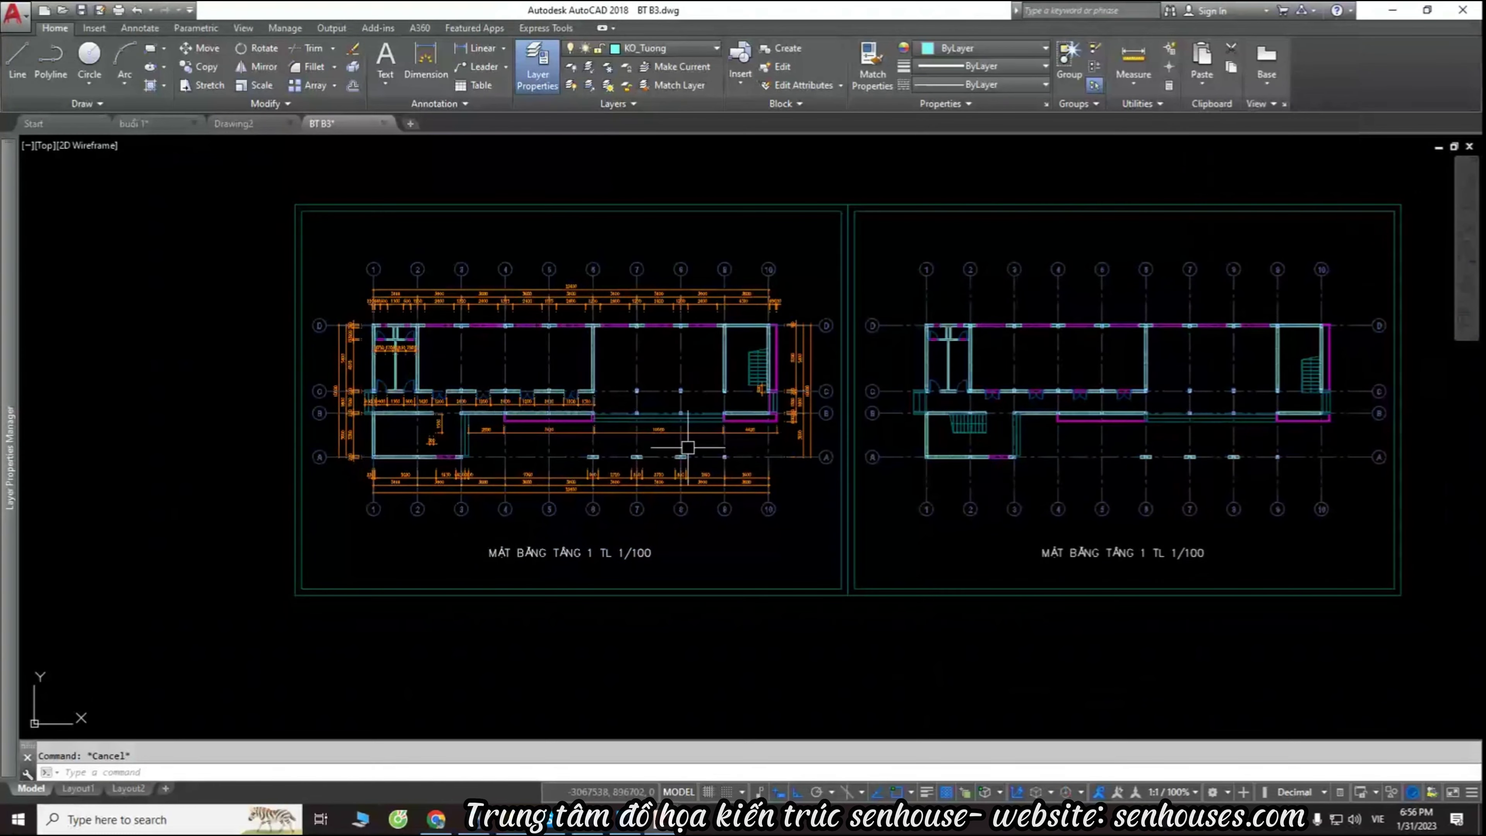
scroll(345, 469, "up", 4)
scroll(351, 480, "up", 2)
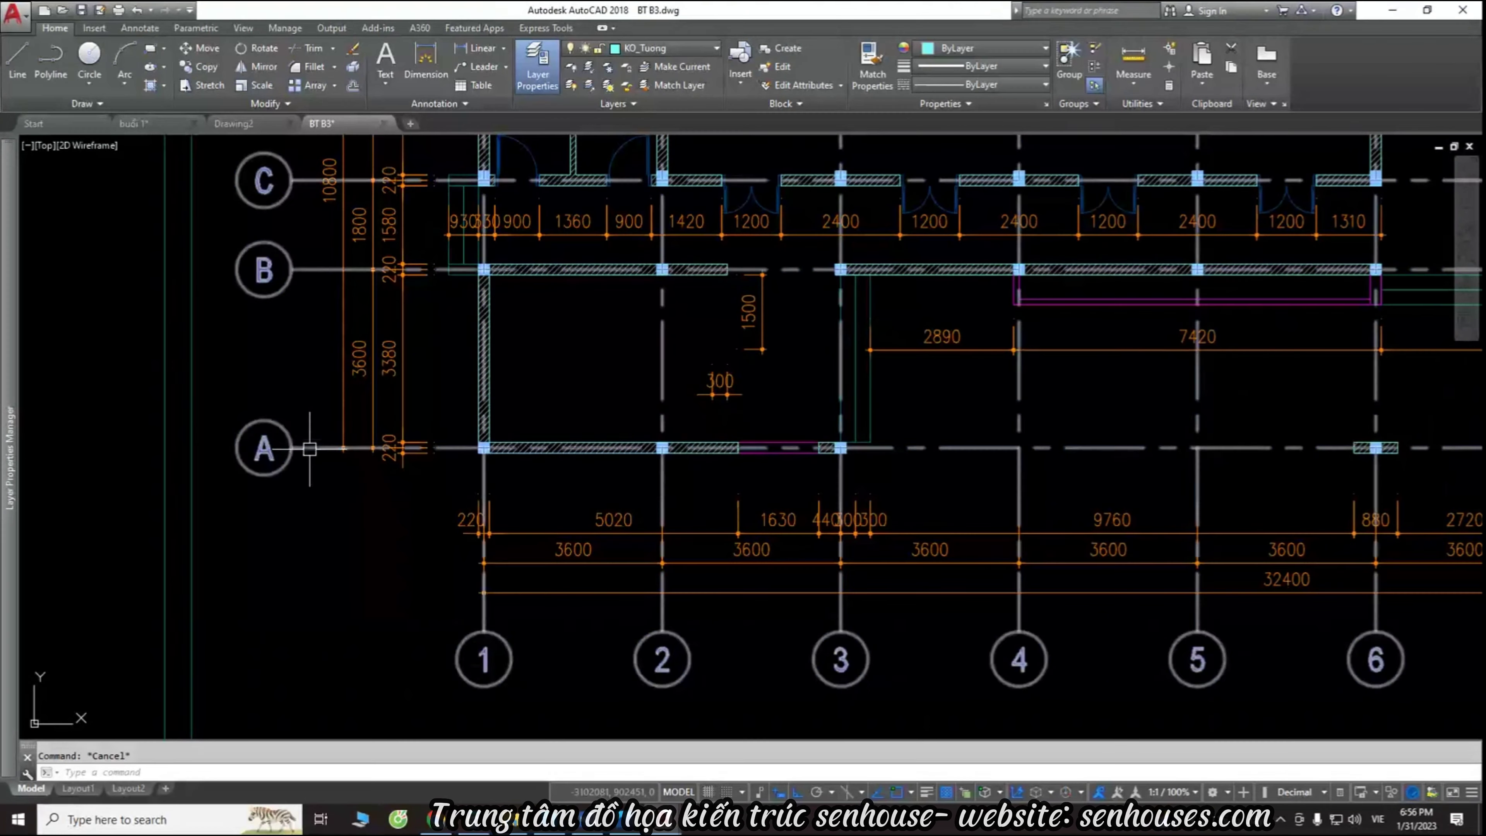
middle_click_drag(405, 546, 609, 577)
key("Escape")
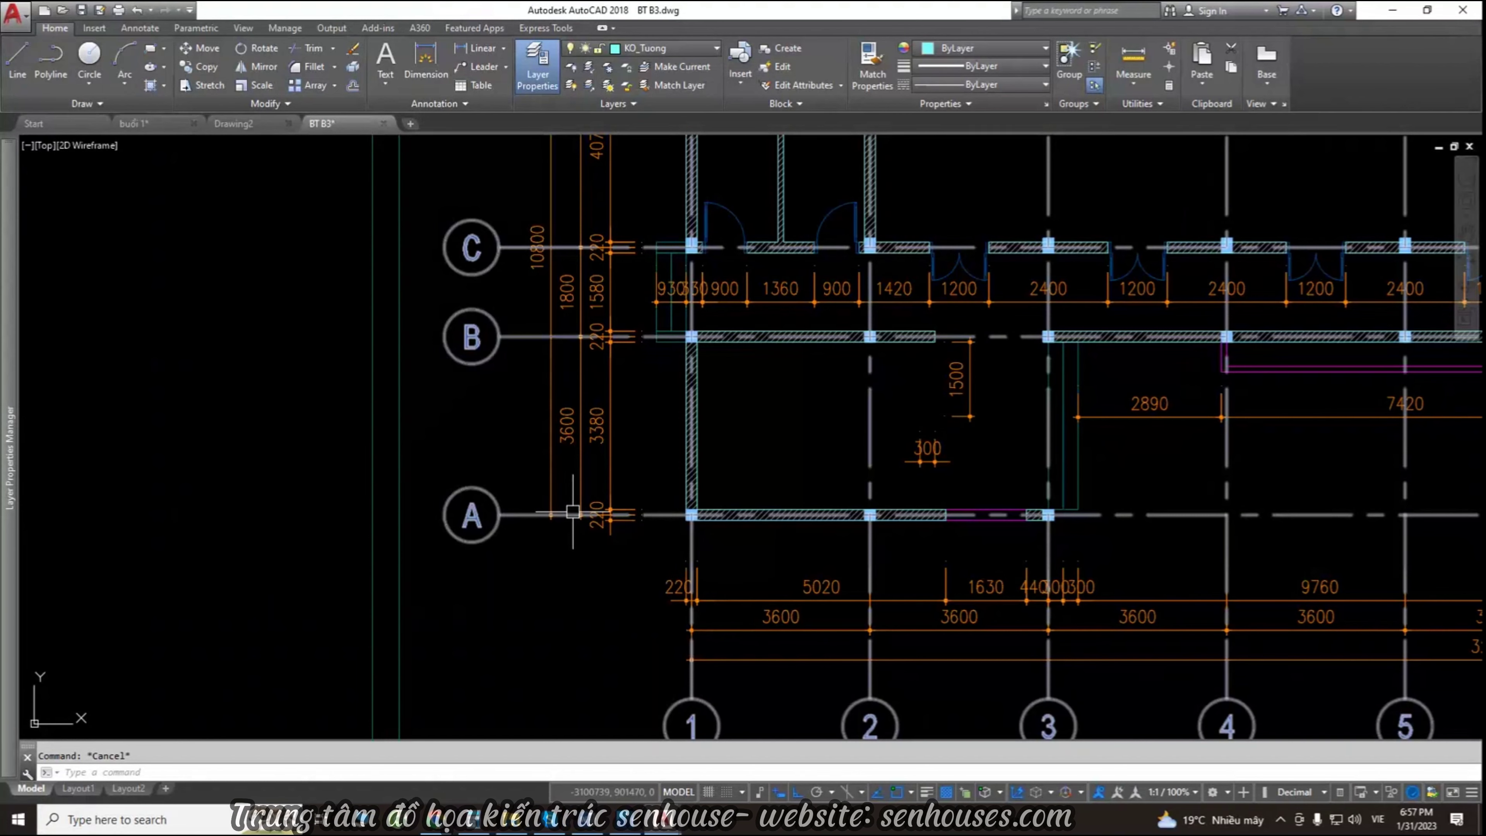
scroll(572, 512, "down", 6)
scroll(536, 479, "down", 4)
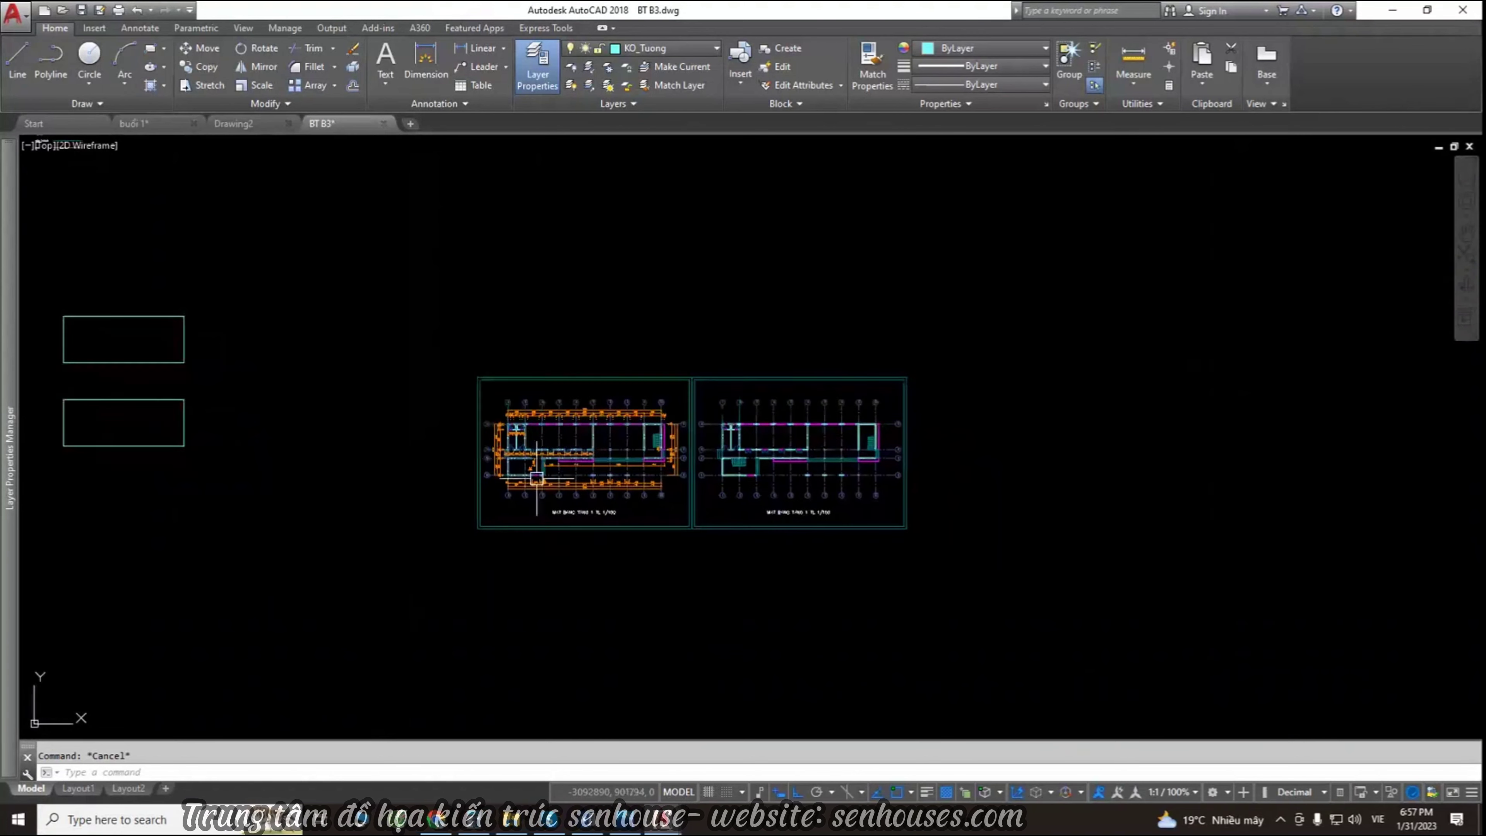
left_click(415, 329)
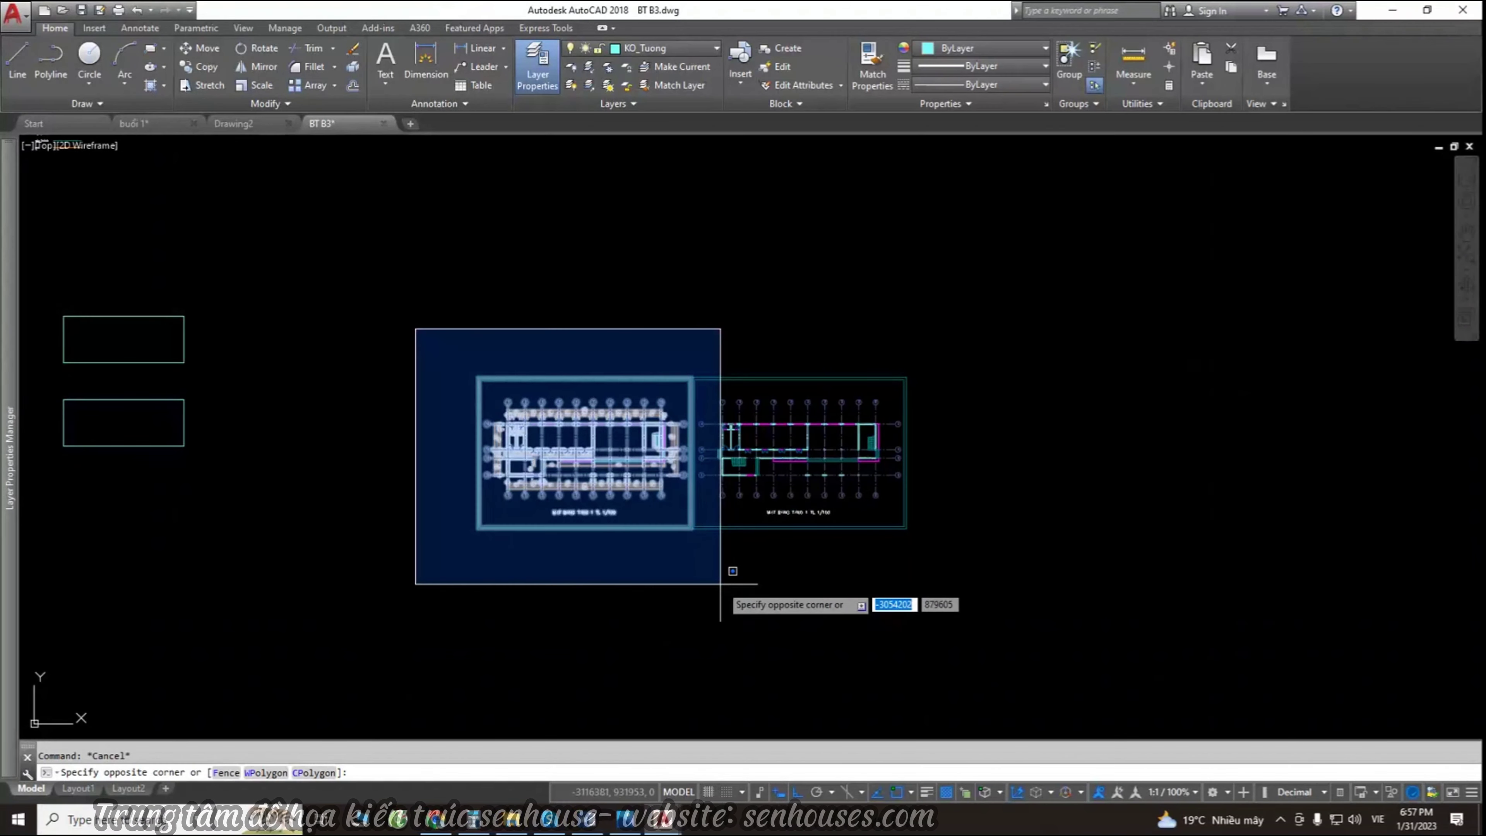
key("Escape")
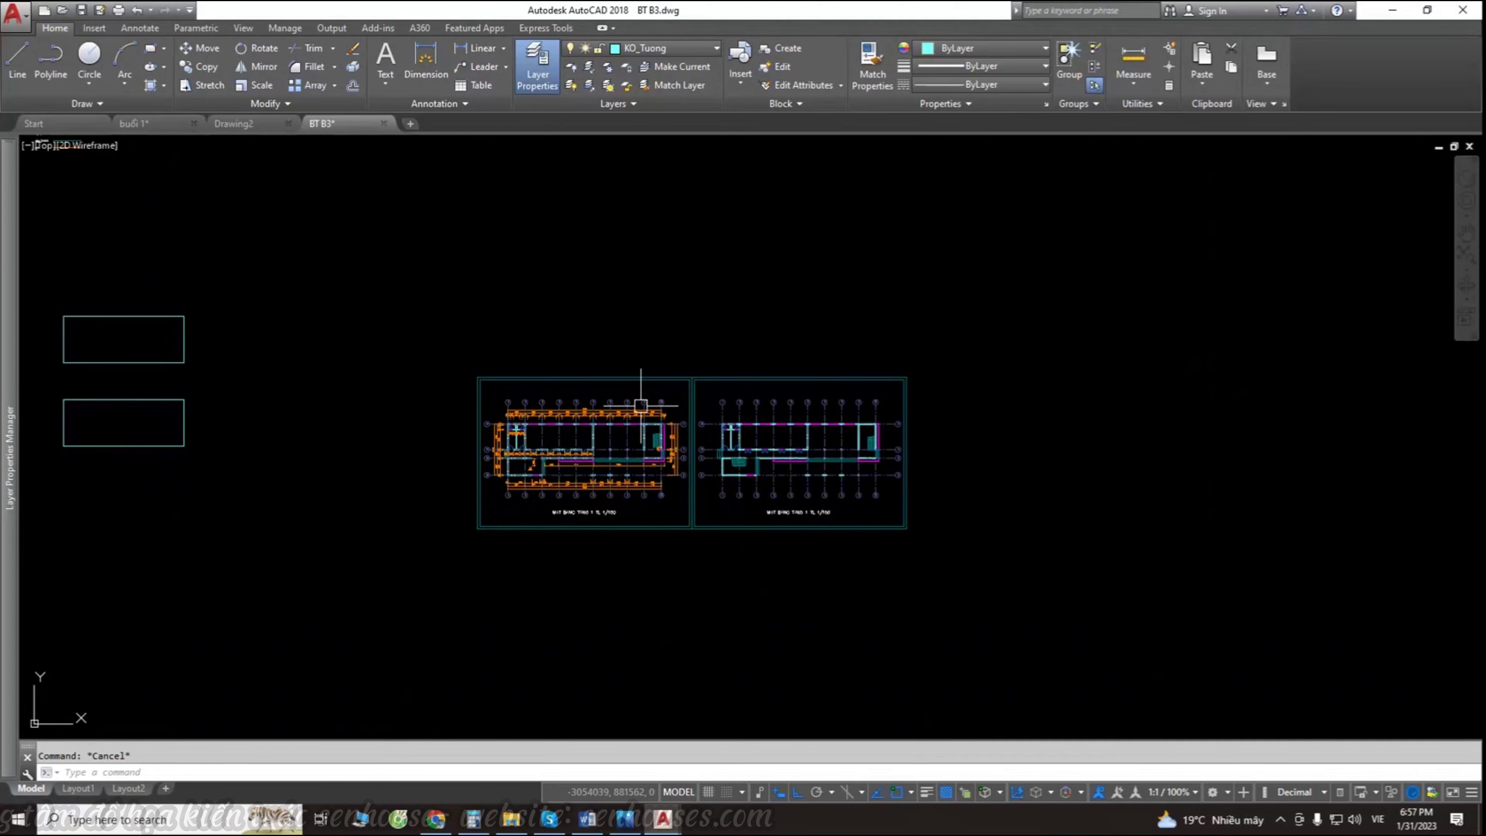
middle_click_drag(328, 494, 733, 501)
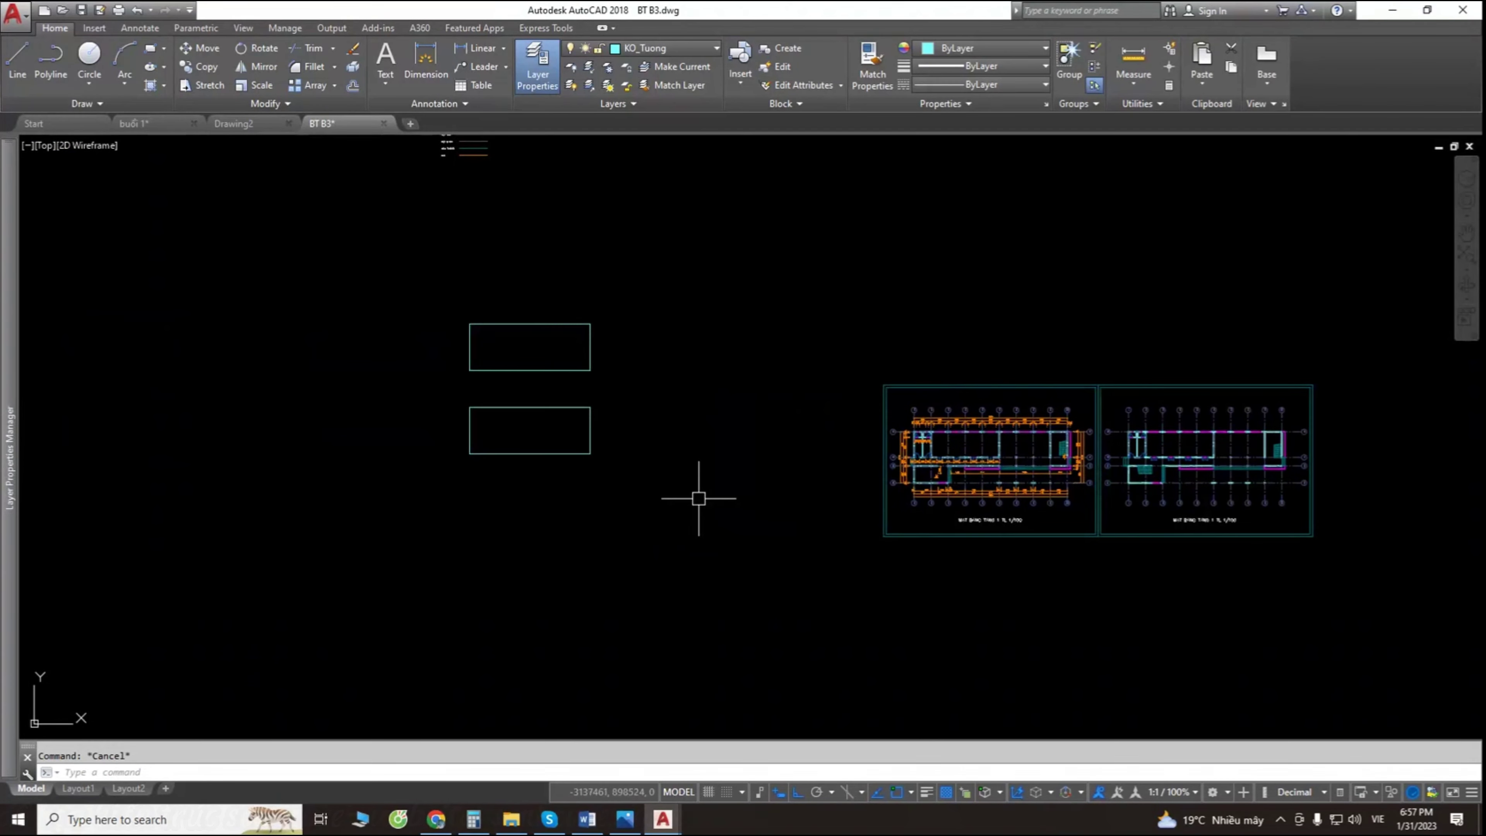
scroll(584, 435, "down", 3)
scroll(584, 425, "down", 3)
scroll(590, 421, "up", 6)
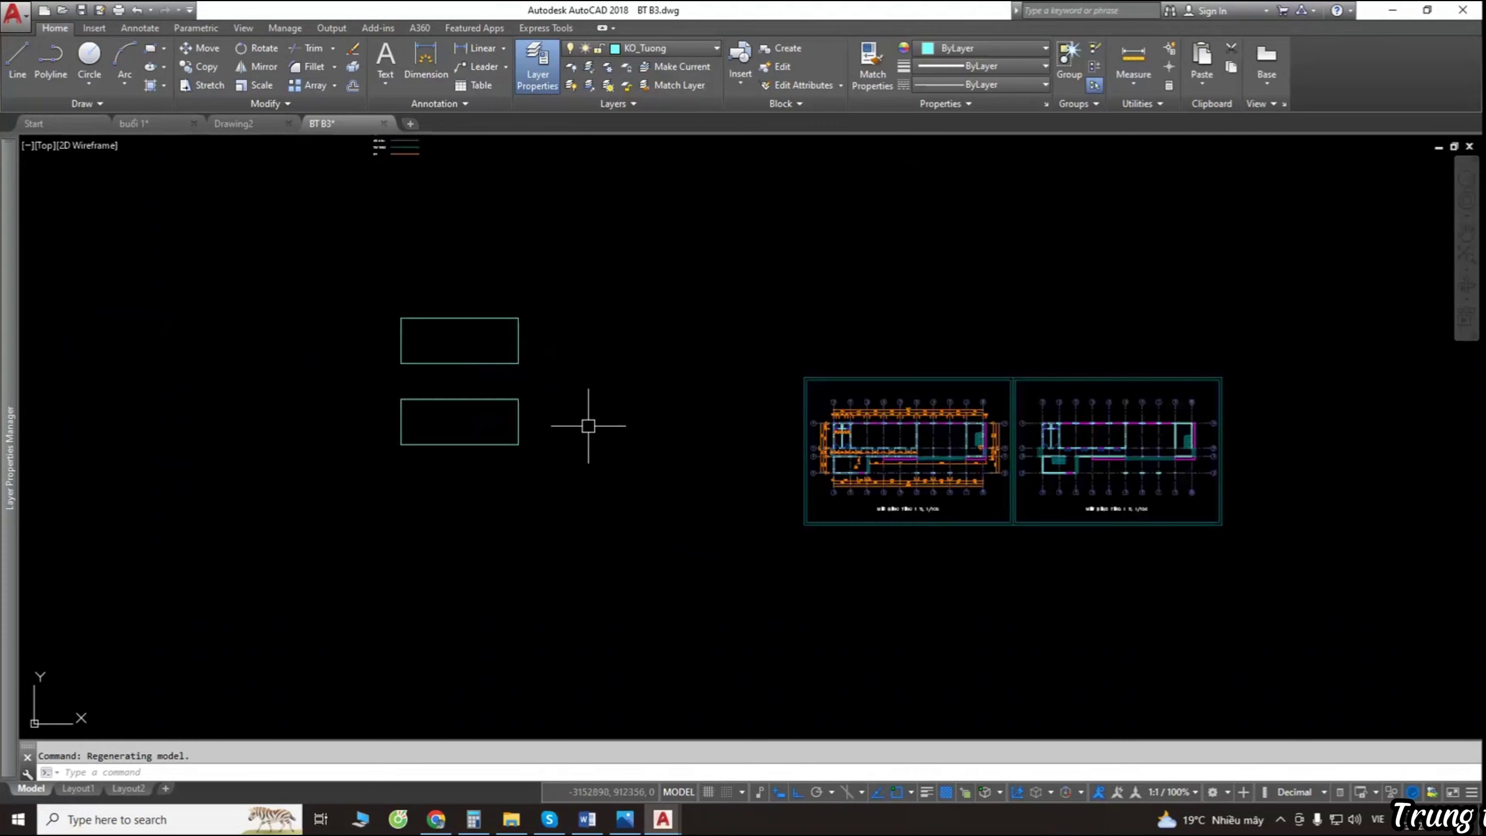
scroll(588, 421, "down", 7)
scroll(587, 421, "up", 8)
scroll(524, 418, "up", 8)
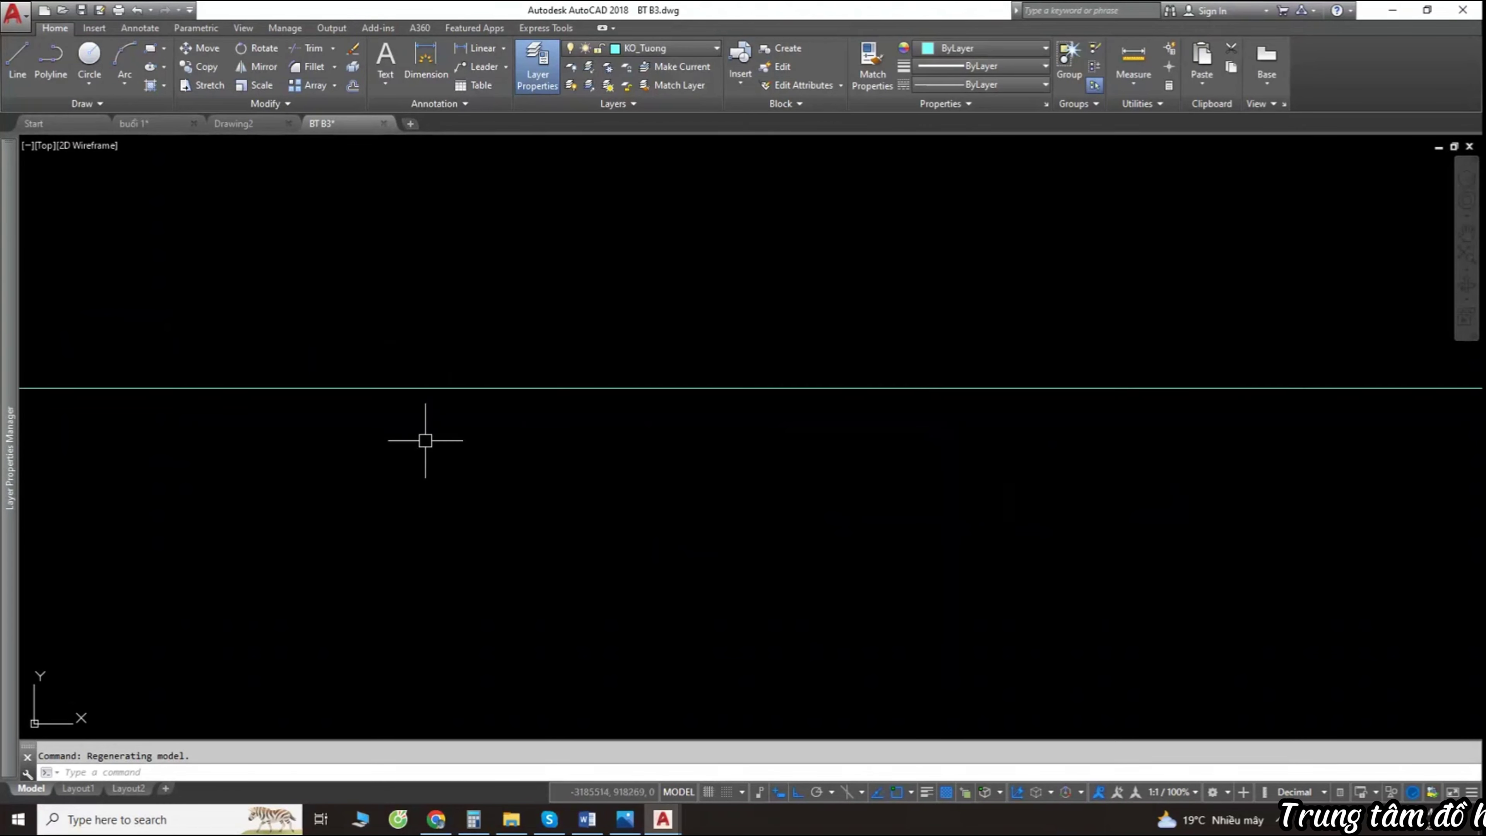
scroll(425, 435, "down", 7)
mouse_move(445, 454)
middle_mouse_down()
mouse_move(470, 382)
mouse_move(402, 417)
middle_mouse_up()
scroll(468, 413, "down", 4)
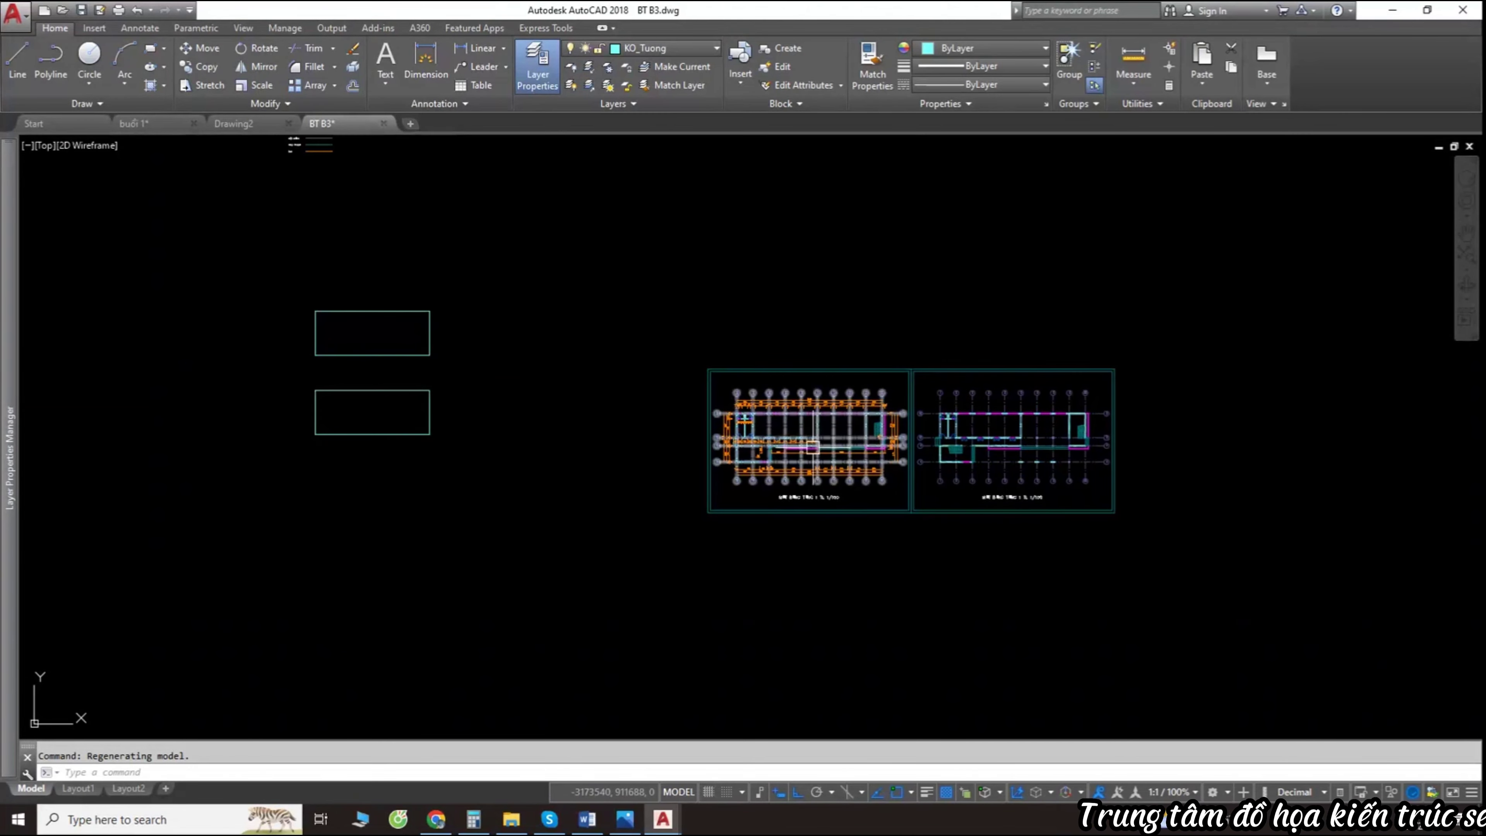
scroll(805, 438, "up", 2)
scroll(804, 436, "up", 6)
scroll(799, 442, "up", 3)
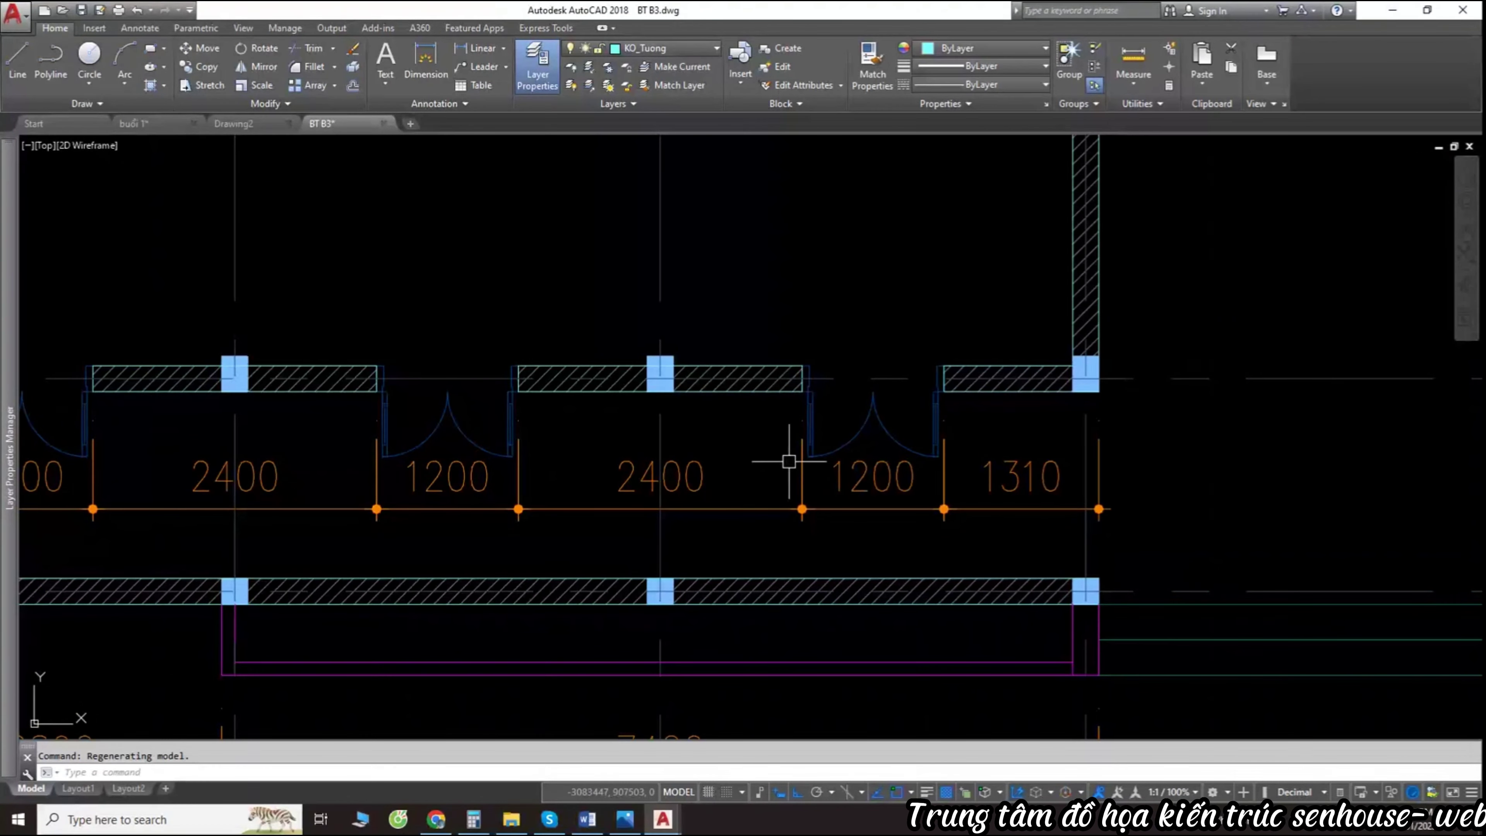
scroll(789, 461, "down", 10)
scroll(678, 374, "down", 2)
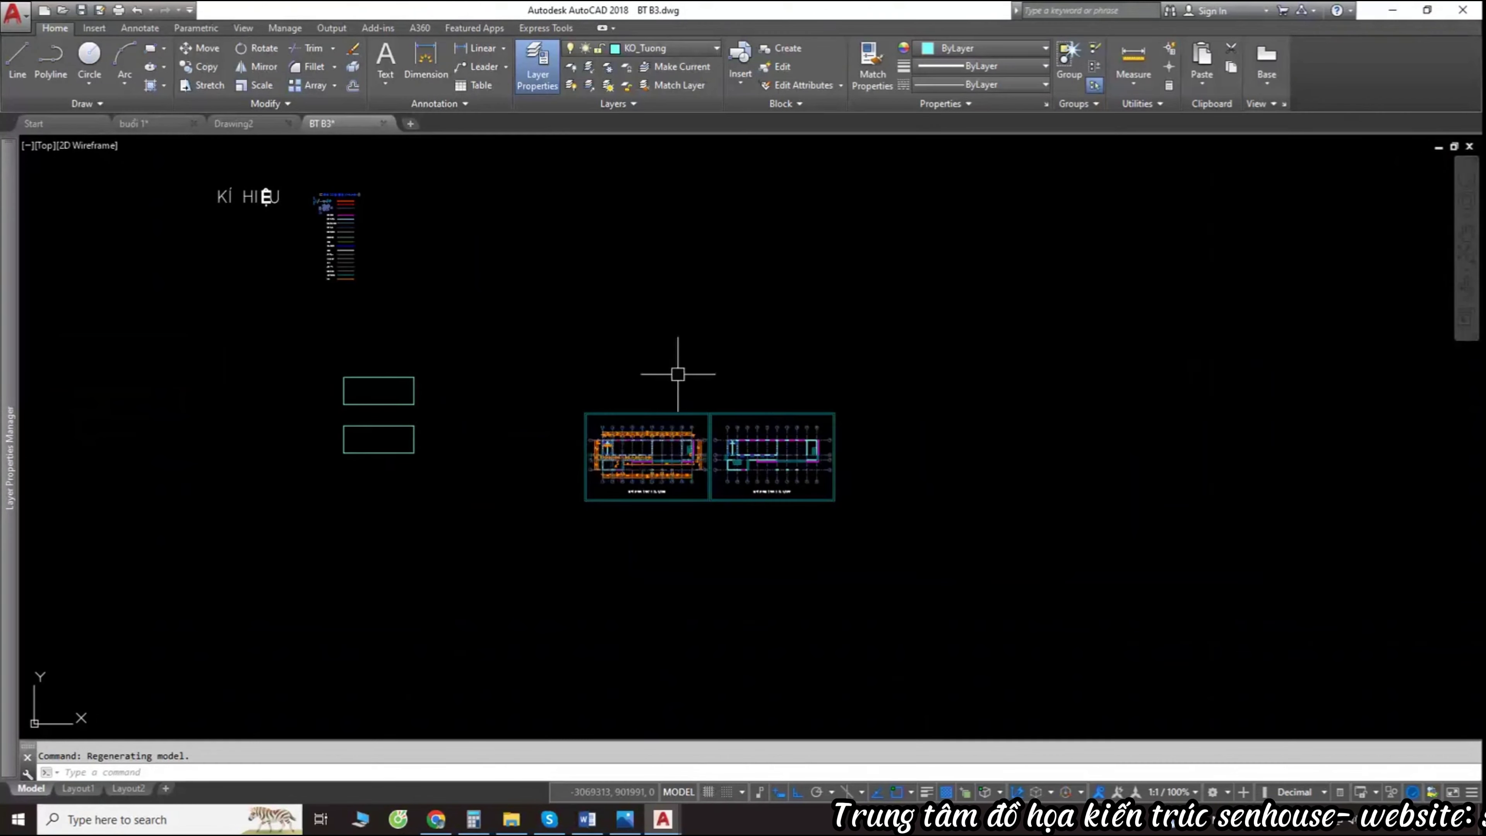
middle_click_drag(989, 446, 619, 474)
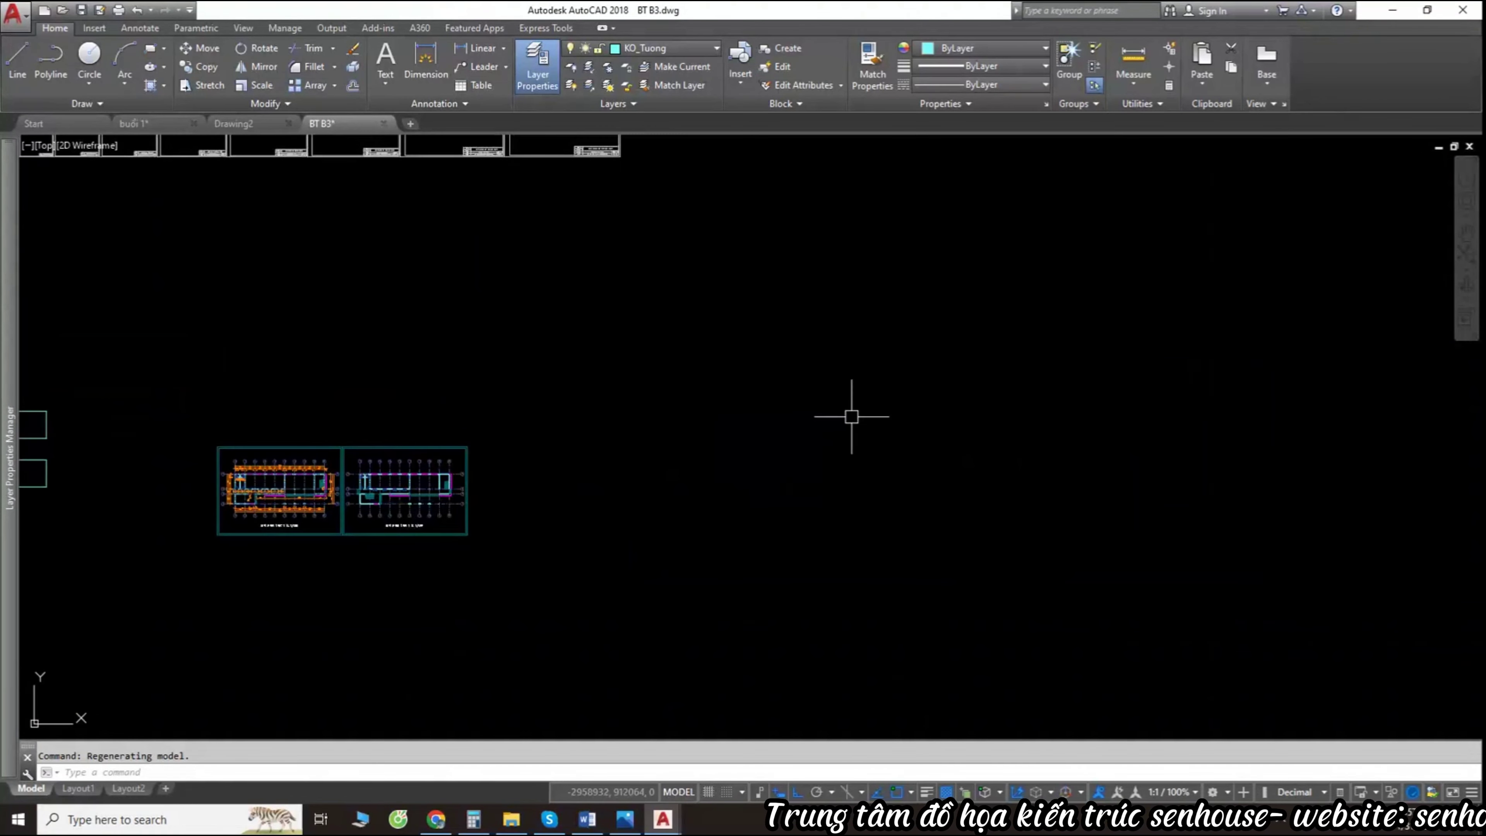
scroll(852, 414, "up", 2)
middle_click_drag(853, 415, 774, 426)
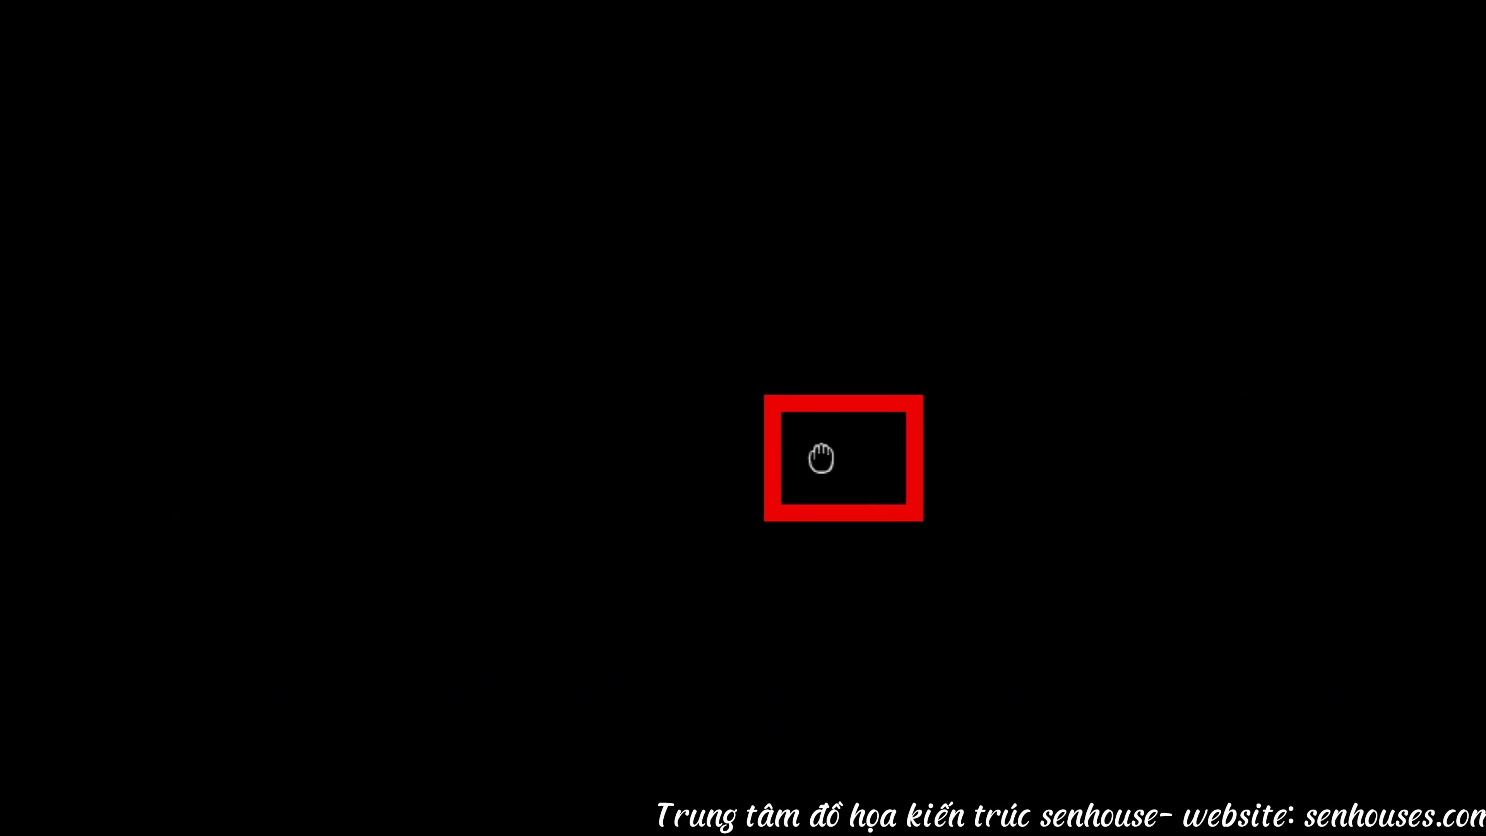
scroll(772, 435, "down", 7)
scroll(772, 435, "up", 10)
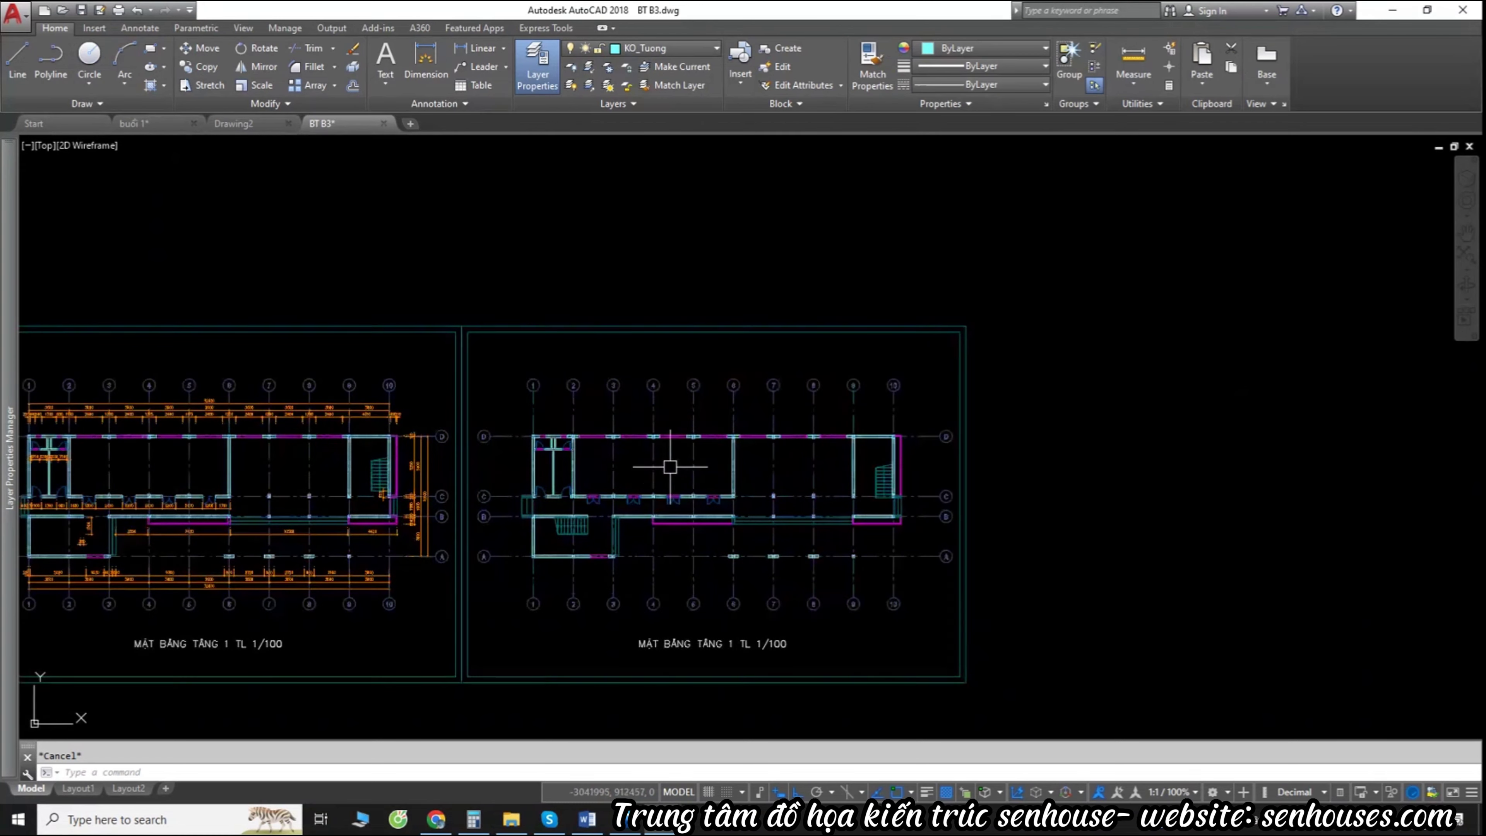
scroll(783, 463, "down", 2)
mouse_move(783, 463)
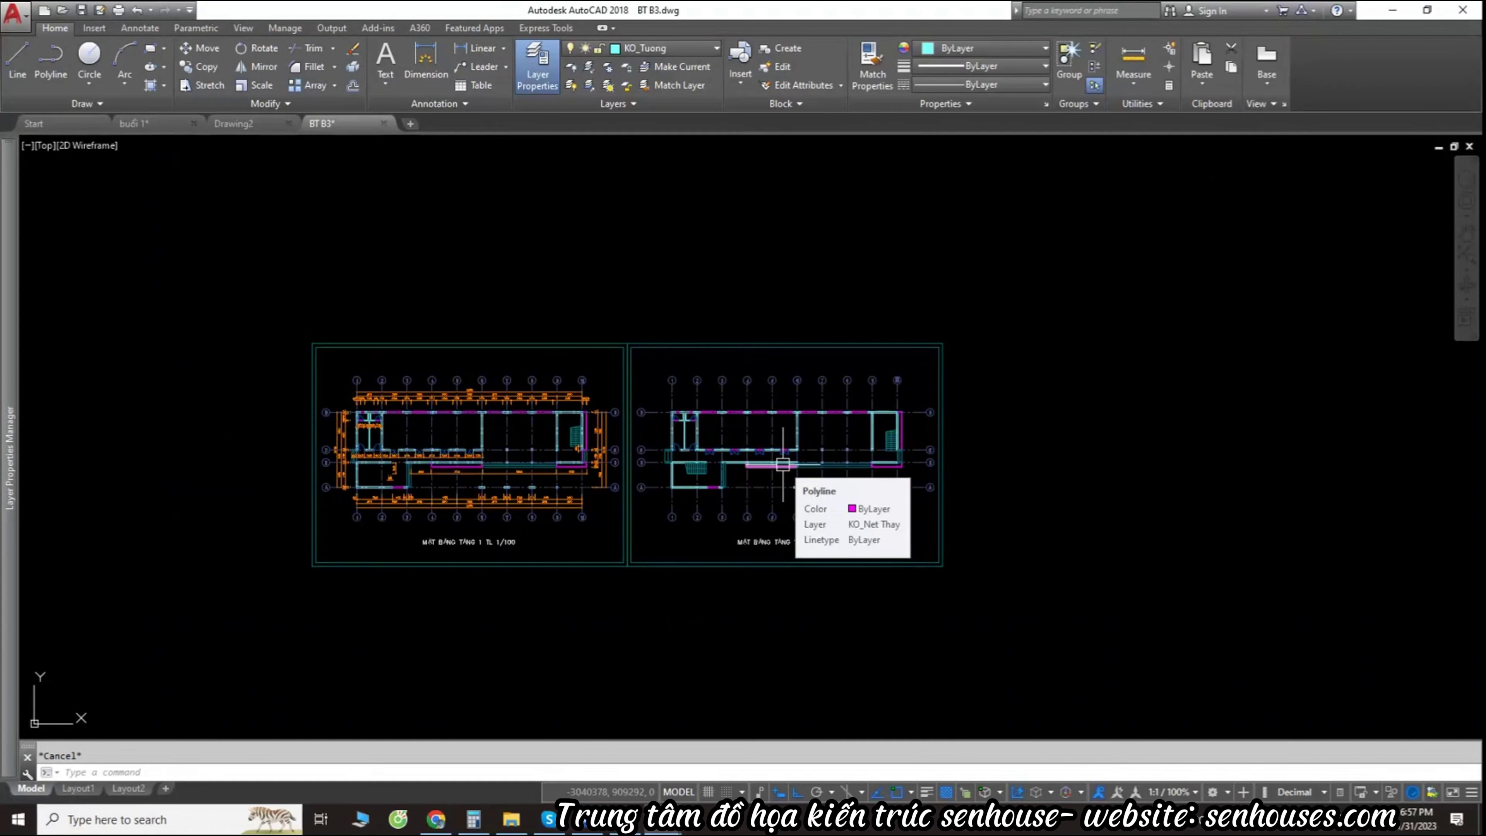
scroll(783, 464, "down", 1)
scroll(696, 463, "down", 3)
scroll(696, 504, "up", 3)
middle_click_drag(696, 514, 778, 490)
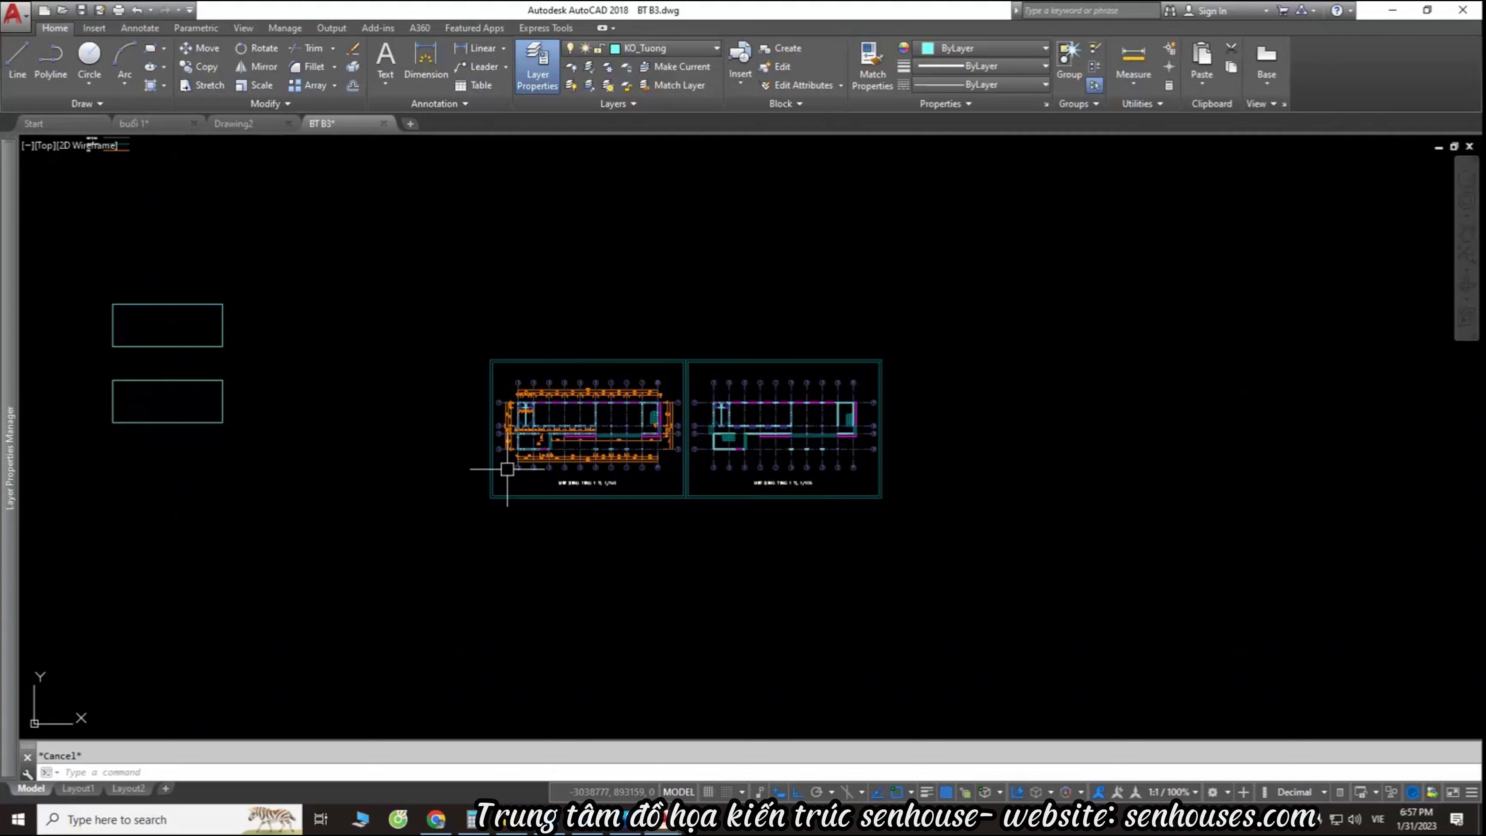
left_click_drag(361, 174, 124, 370)
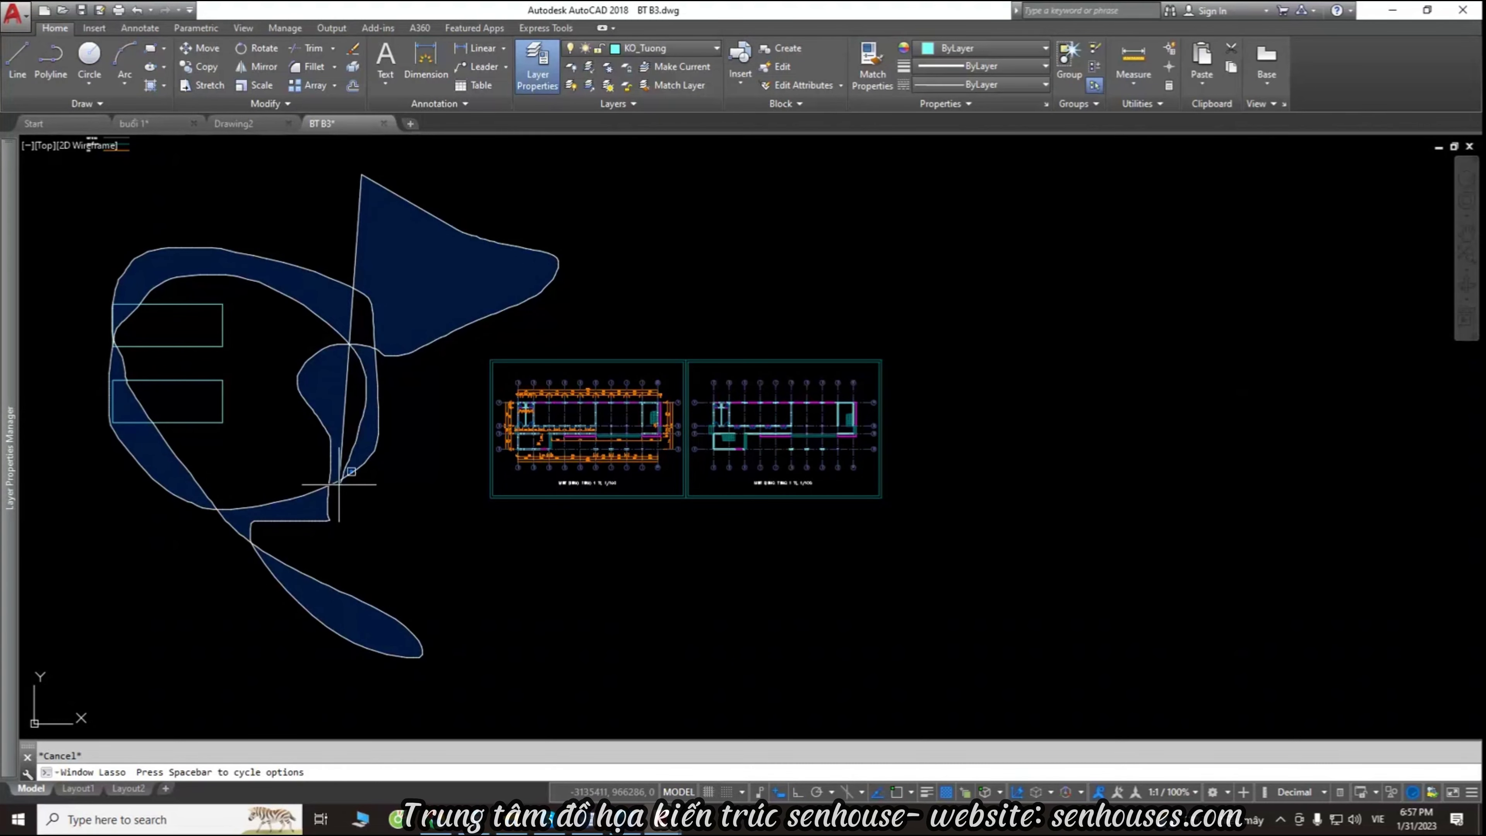
left_click_drag(124, 370, 204, 458)
middle_click_drag(355, 428, 417, 466)
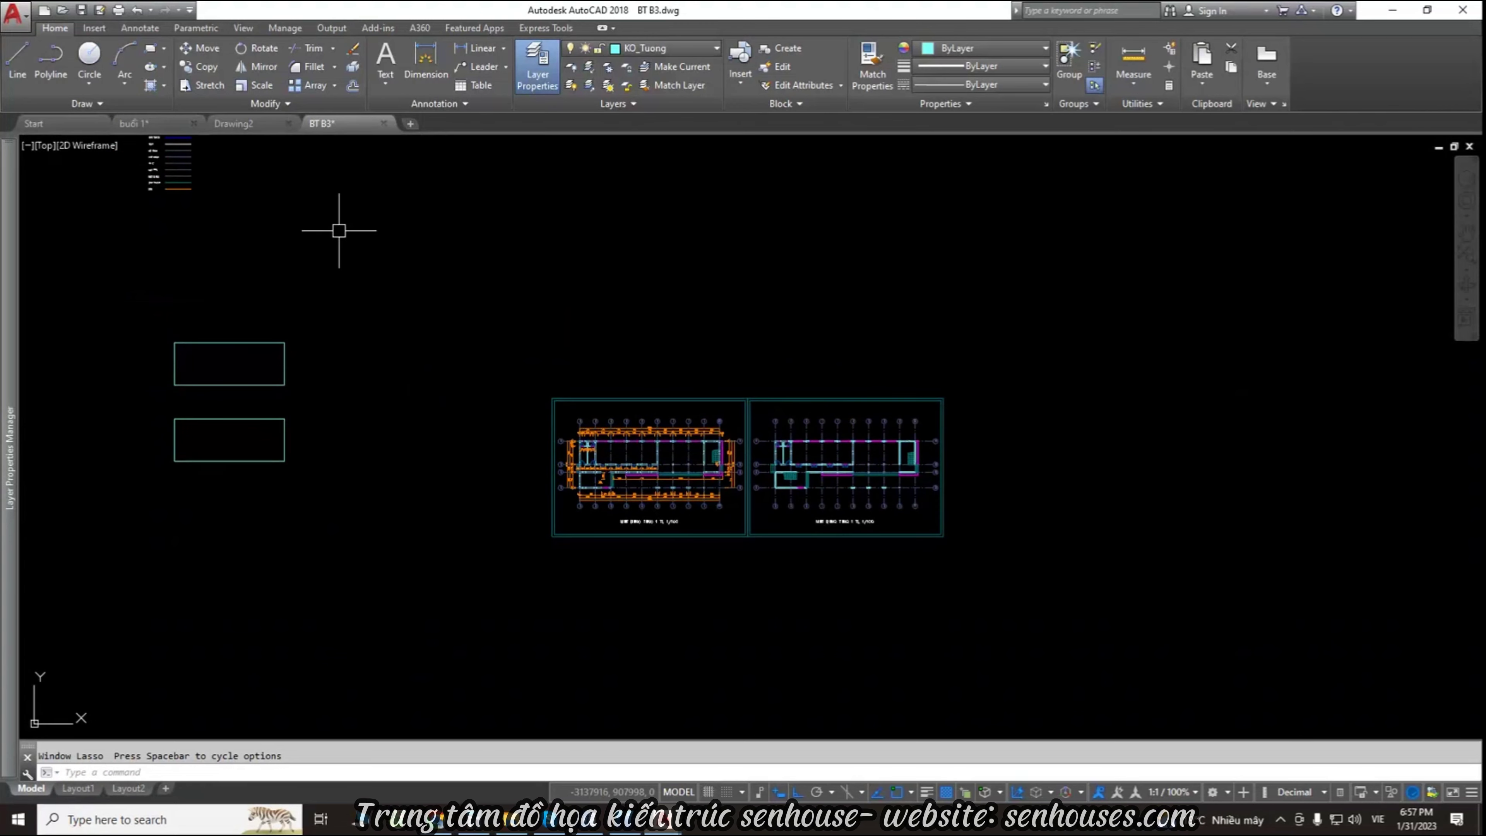
left_click(351, 215)
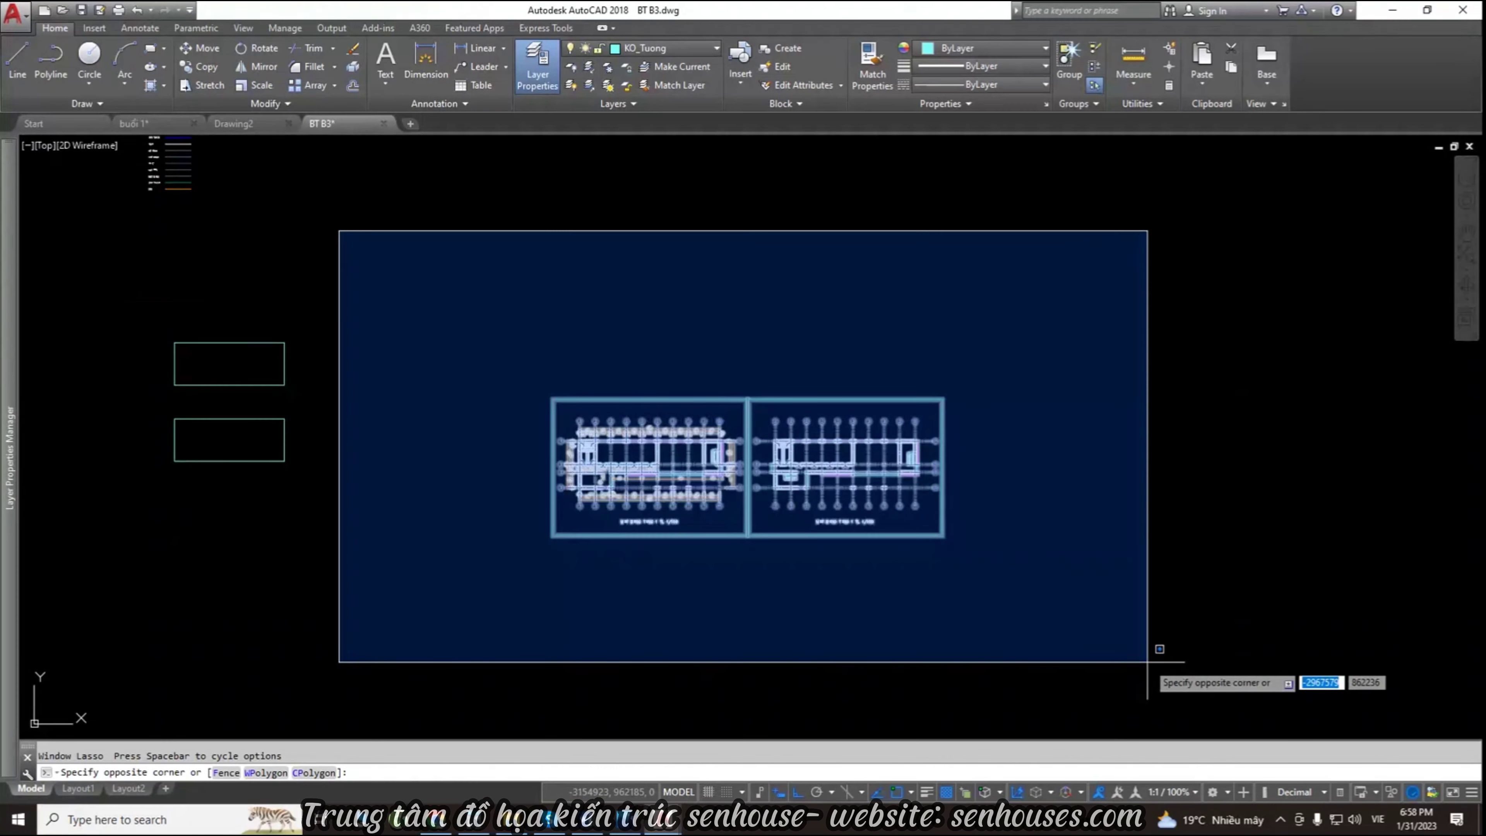
key("Escape")
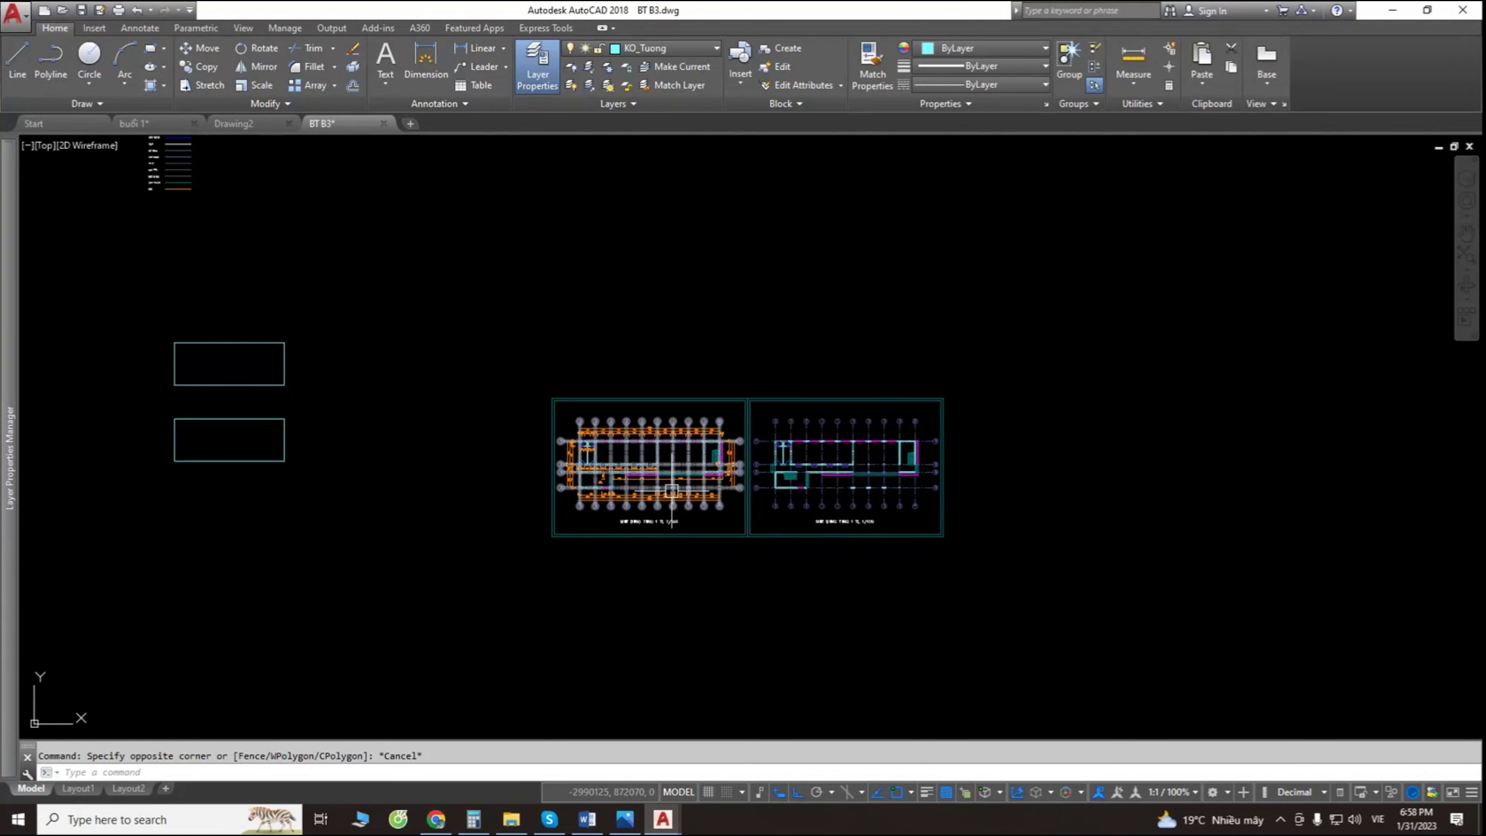
left_click(454, 349)
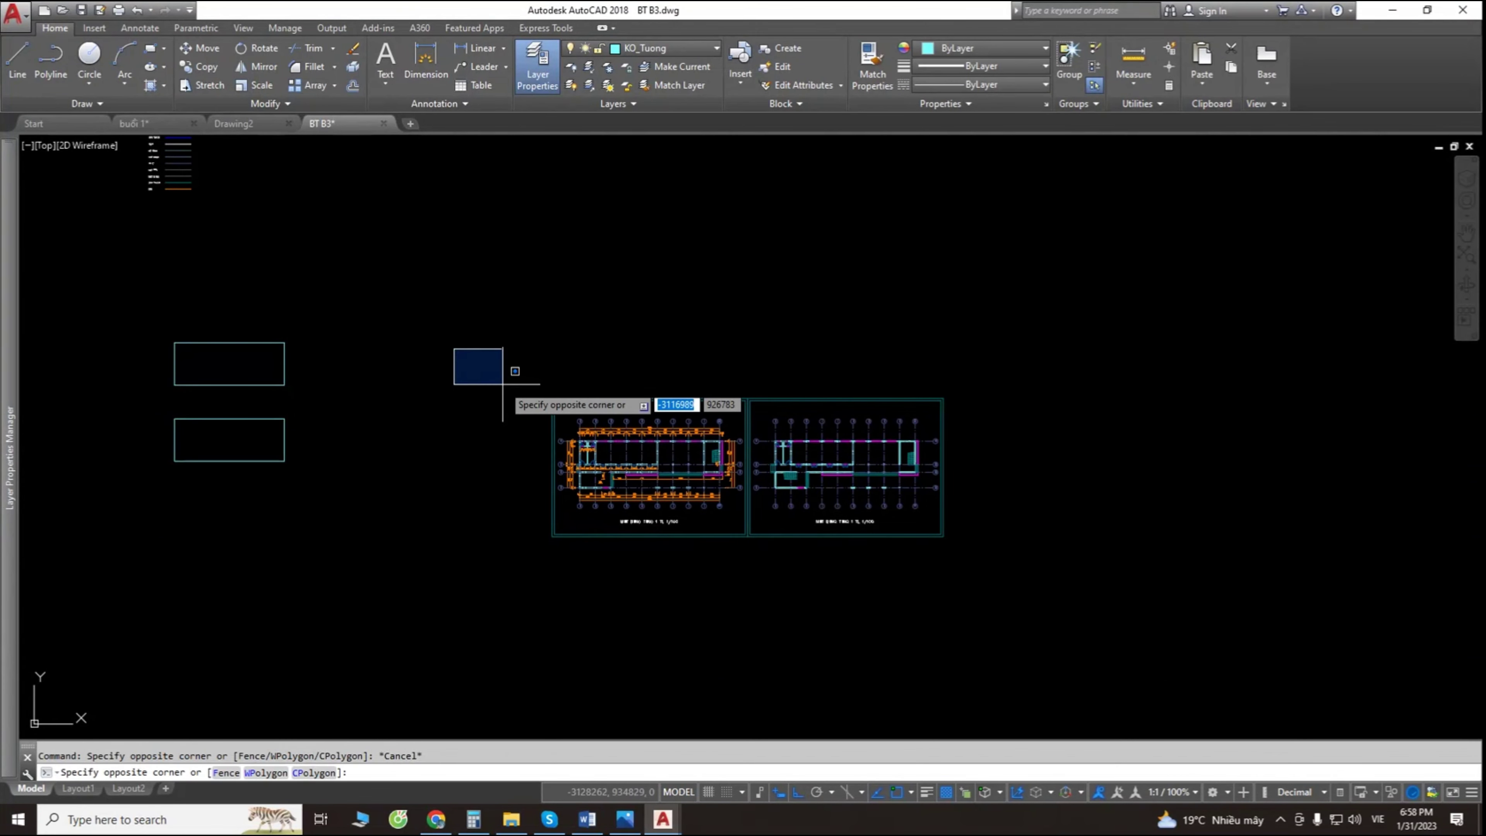
key("Escape")
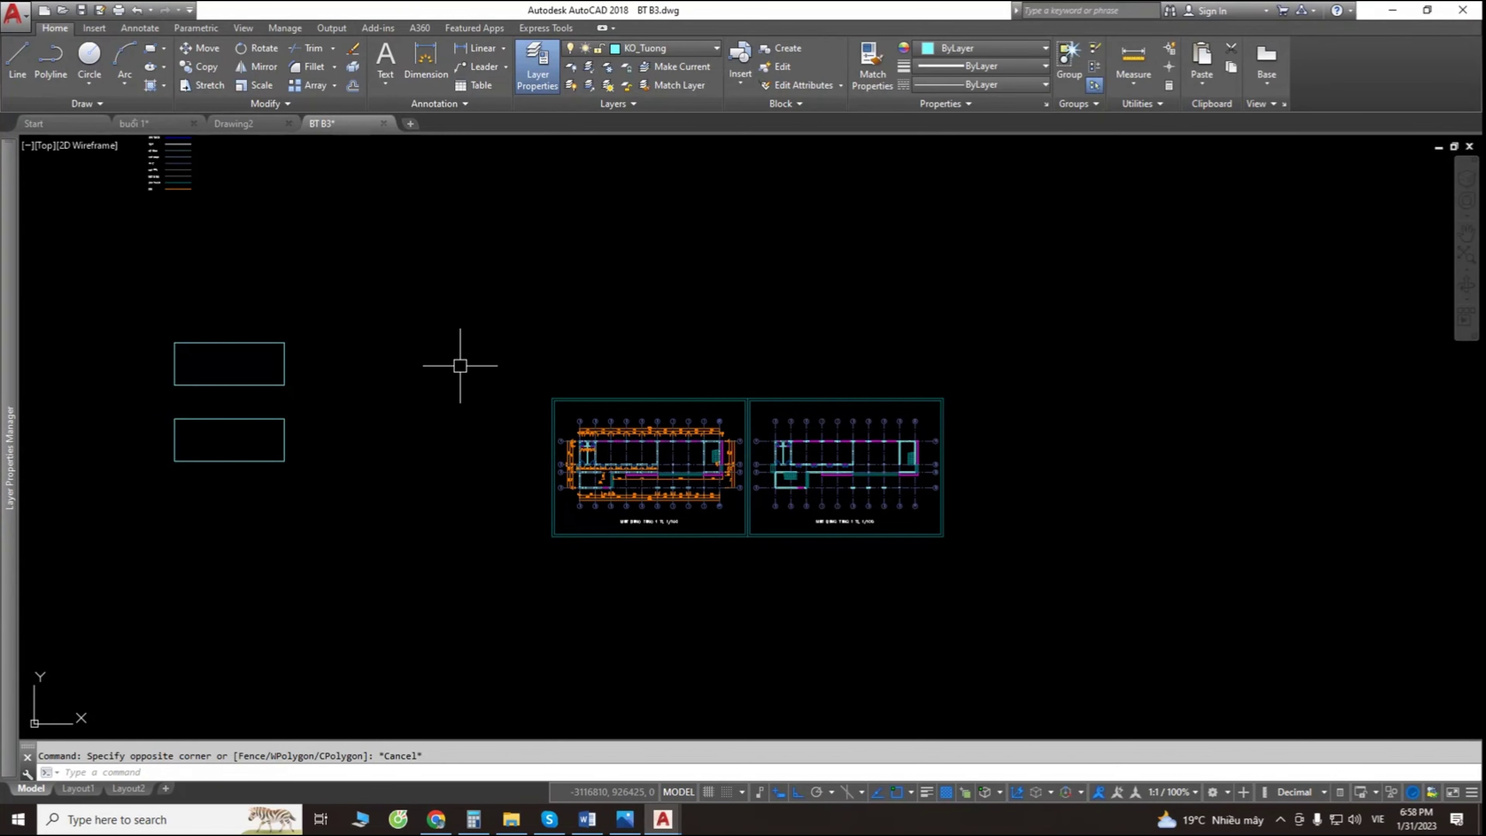